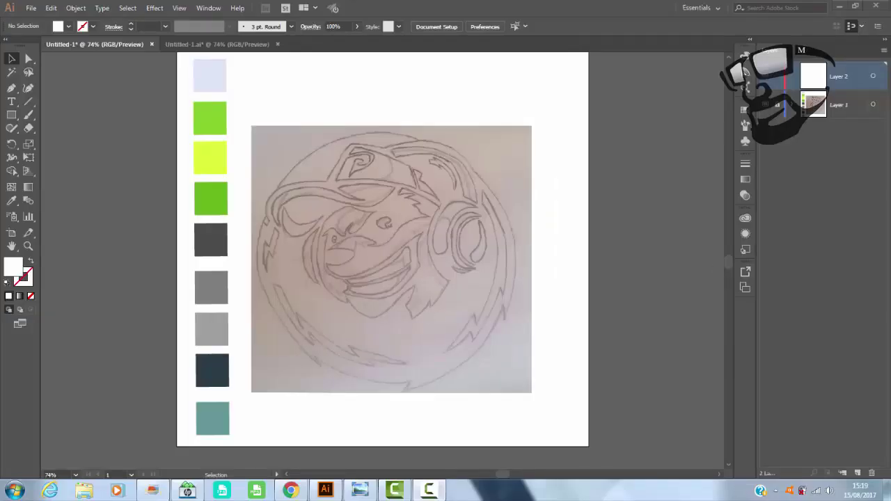
Zoom in with a marquee so the scanned panda sketch fills the document window.
{"action": "scroll", "coordinate": [367, 92], "scroll_direction": "up", "scroll_amount": 1}
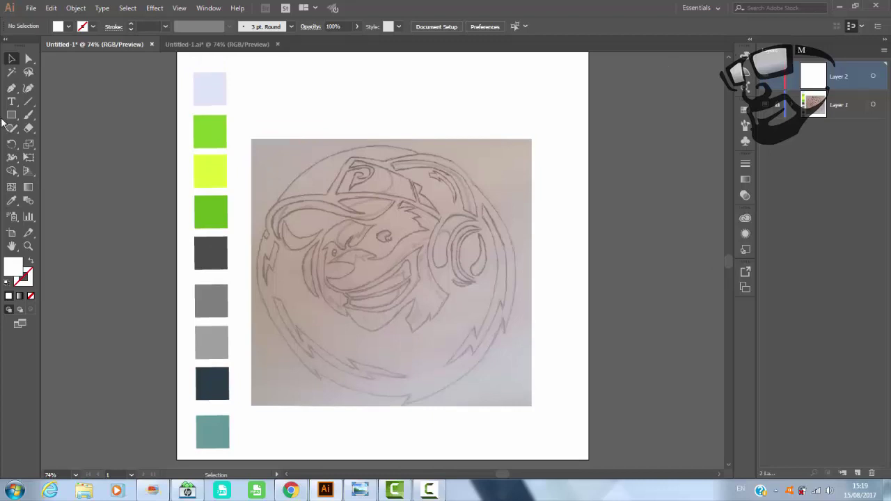
{"action": "left_click", "coordinate": [28, 246]}
{"action": "left_click_drag", "start_coordinate": [252, 139], "coordinate": [535, 410]}
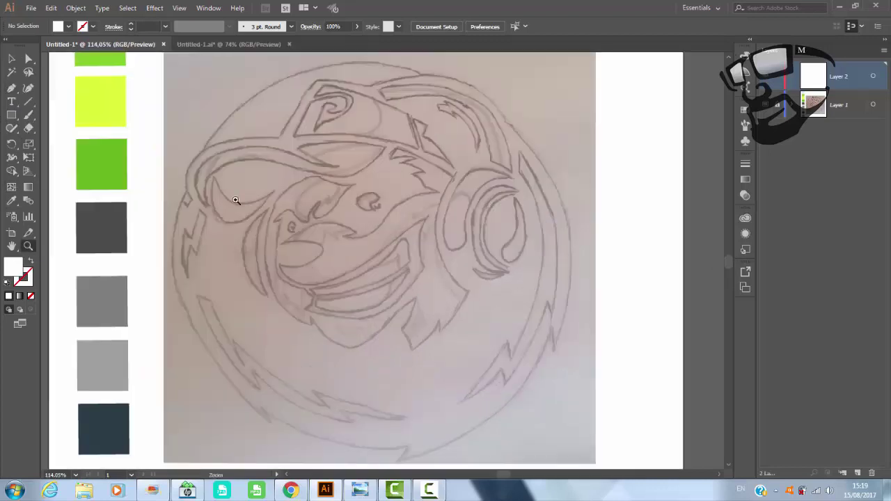
Start the outer-circle path with curved anchors across its top, right side and bottom.
{"action": "left_click", "coordinate": [203, 148]}
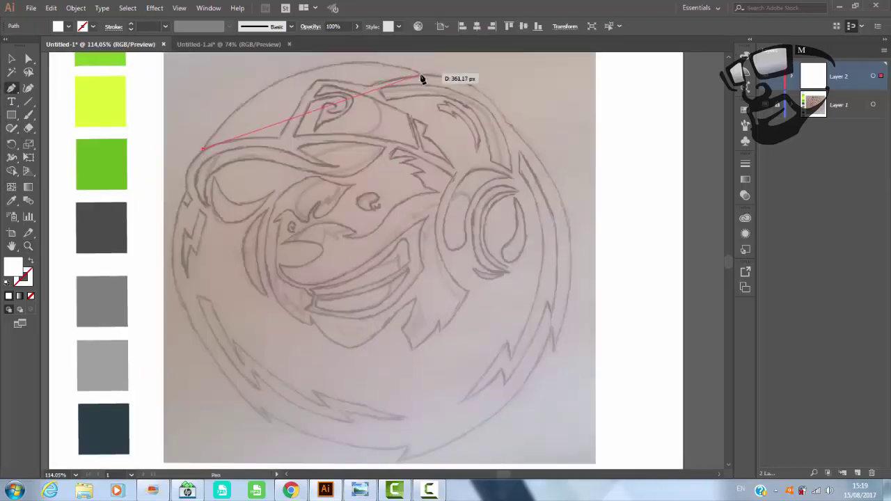
{"action": "mouse_move", "coordinate": [519, 106]}
{"action": "left_mouse_down"}
{"action": "mouse_move", "coordinate": [572, 128]}
{"action": "mouse_move", "coordinate": [570, 121]}
{"action": "left_mouse_up"}
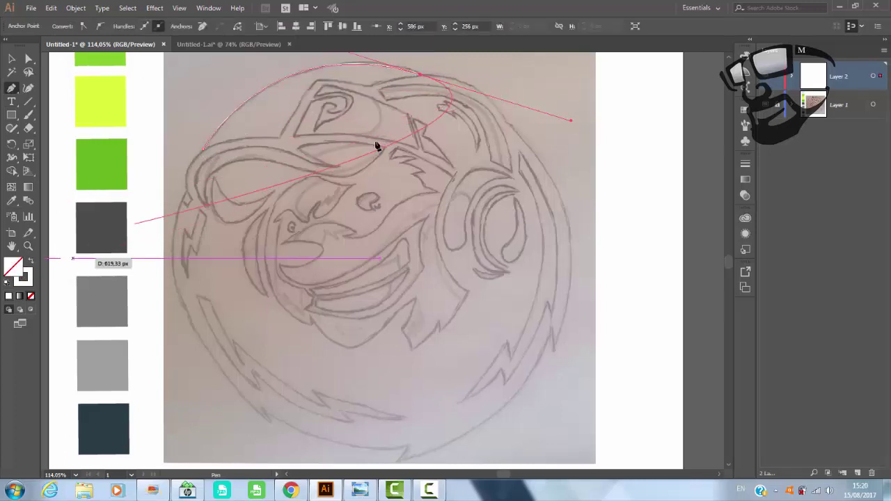
{"action": "mouse_move", "coordinate": [506, 124]}
{"action": "left_mouse_down"}
{"action": "mouse_move", "coordinate": [531, 161]}
{"action": "mouse_move", "coordinate": [528, 181]}
{"action": "left_mouse_up"}
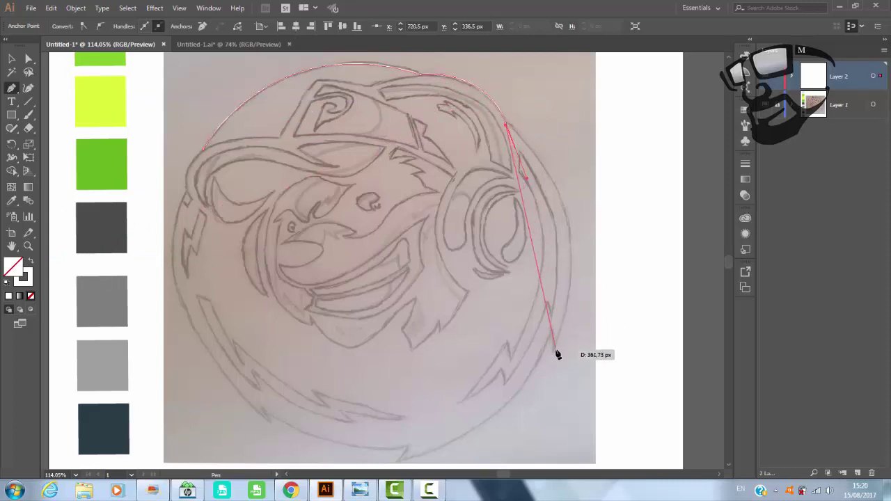
{"action": "left_click_drag", "start_coordinate": [558, 355], "coordinate": [498, 433]}
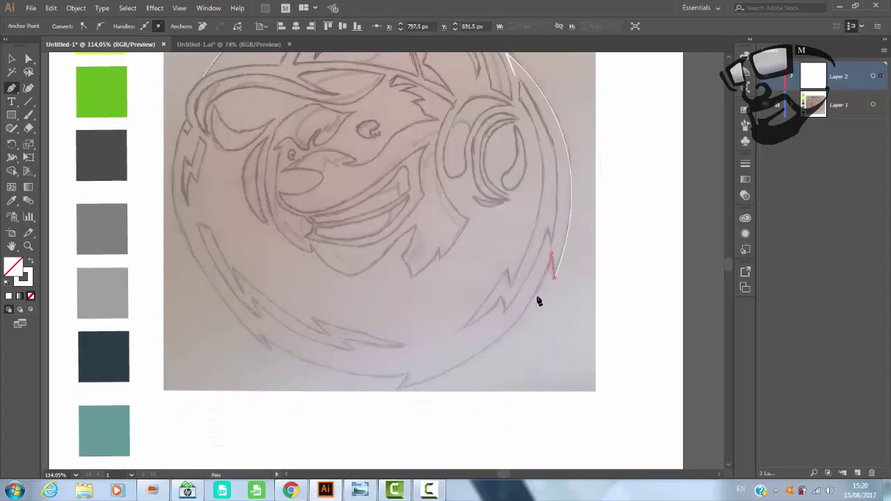
{"action": "left_click_drag", "start_coordinate": [398, 391], "coordinate": [270, 420]}
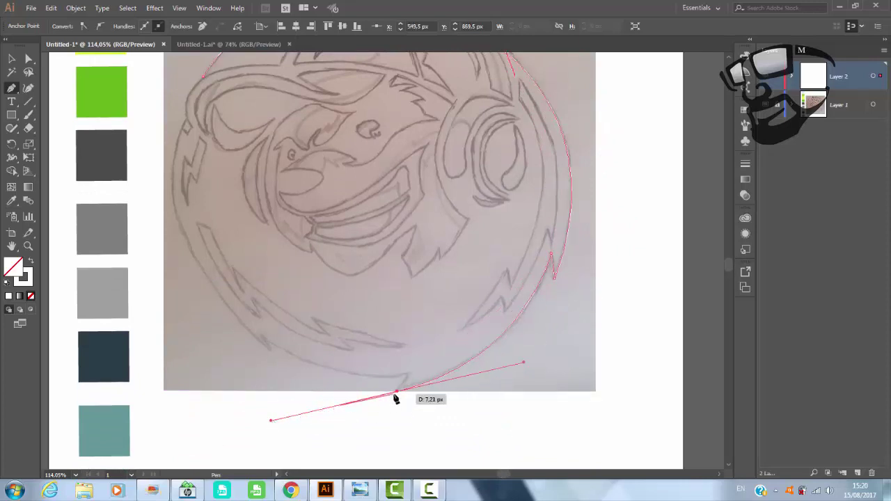
Redo the misplaced bottom point and continue the circle up the lower-left and upper-left edges.
{"action": "key", "text": "ctrl+z"}
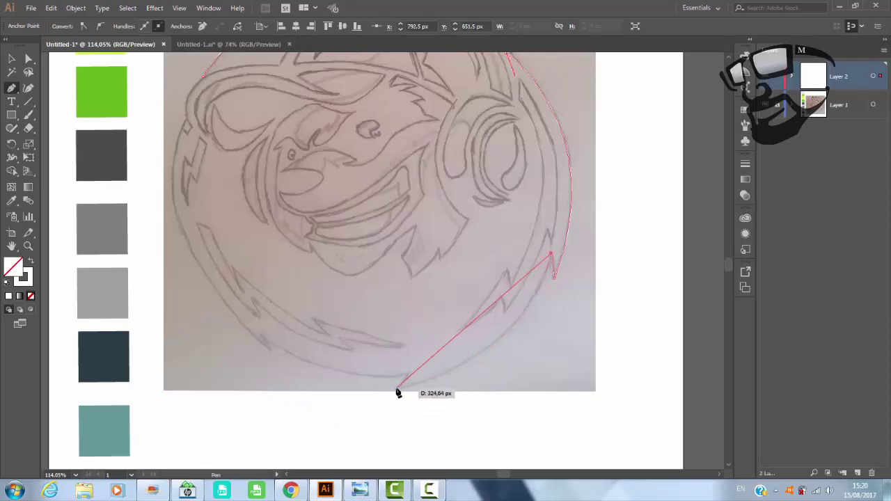
{"action": "left_click_drag", "start_coordinate": [397, 392], "coordinate": [352, 380]}
{"action": "left_click_drag", "start_coordinate": [279, 387], "coordinate": [263, 422]}
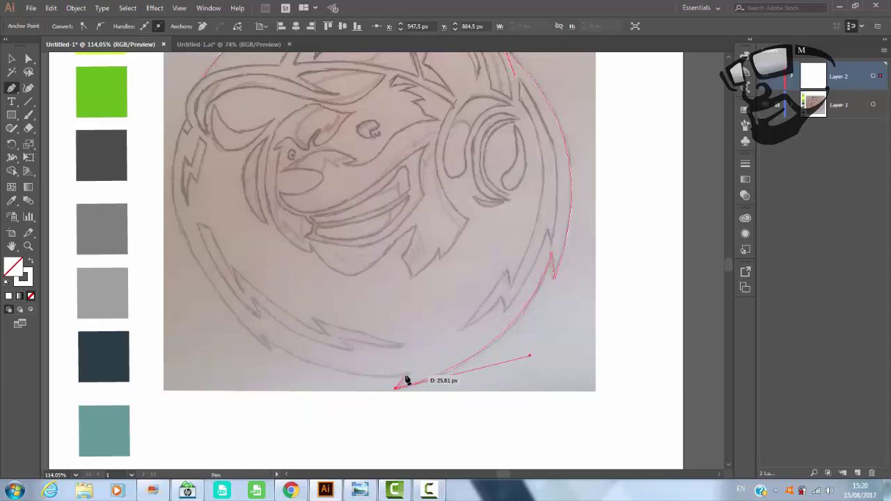
{"action": "left_click_drag", "start_coordinate": [261, 336], "coordinate": [225, 300]}
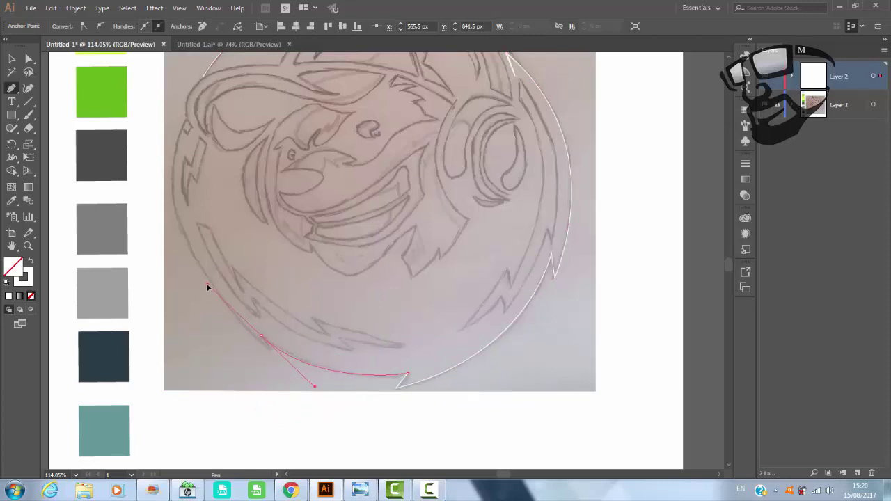
{"action": "mouse_move", "coordinate": [261, 336]}
{"action": "left_mouse_down"}
{"action": "mouse_move", "coordinate": [268, 350]}
{"action": "mouse_move", "coordinate": [262, 338]}
{"action": "left_mouse_up"}
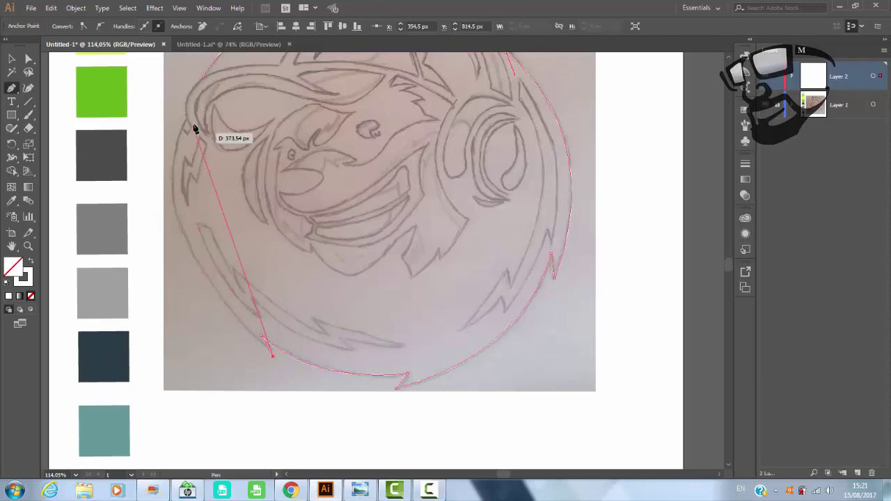
{"action": "mouse_move", "coordinate": [187, 122]}
{"action": "left_mouse_down"}
{"action": "mouse_move", "coordinate": [267, 85]}
{"action": "mouse_move", "coordinate": [255, 85]}
{"action": "mouse_move", "coordinate": [253, 72]}
{"action": "left_mouse_up"}
{"action": "scroll", "coordinate": [265, 100], "scroll_direction": "up", "scroll_amount": 2}
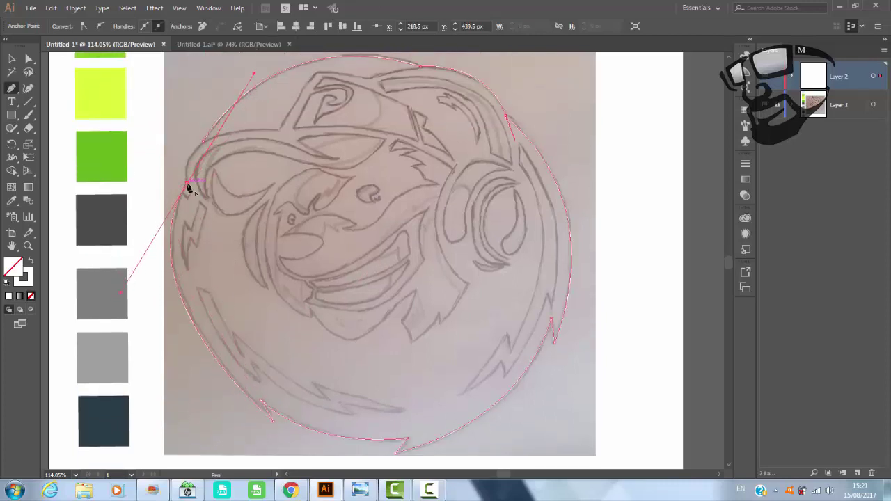
{"action": "mouse_move", "coordinate": [205, 147]}
{"action": "left_mouse_down"}
{"action": "mouse_move", "coordinate": [231, 133]}
{"action": "mouse_move", "coordinate": [232, 122]}
{"action": "left_mouse_up"}
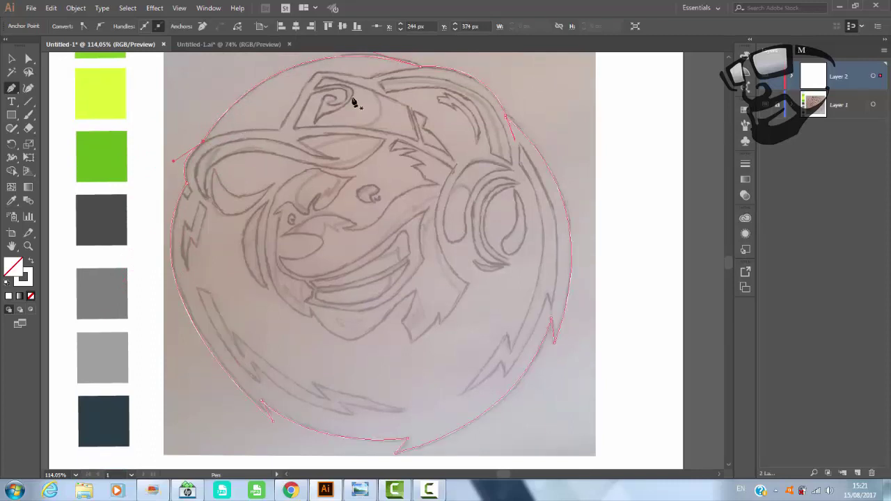
Trace the cap's top outline as a closed path.
{"action": "left_click", "coordinate": [179, 160]}
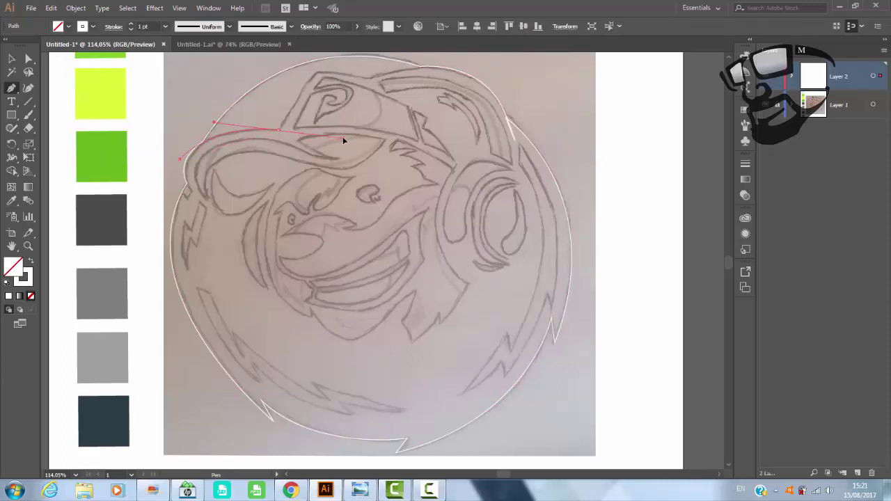
{"action": "left_click_drag", "start_coordinate": [343, 138], "coordinate": [342, 138]}
{"action": "left_click", "coordinate": [280, 131]}
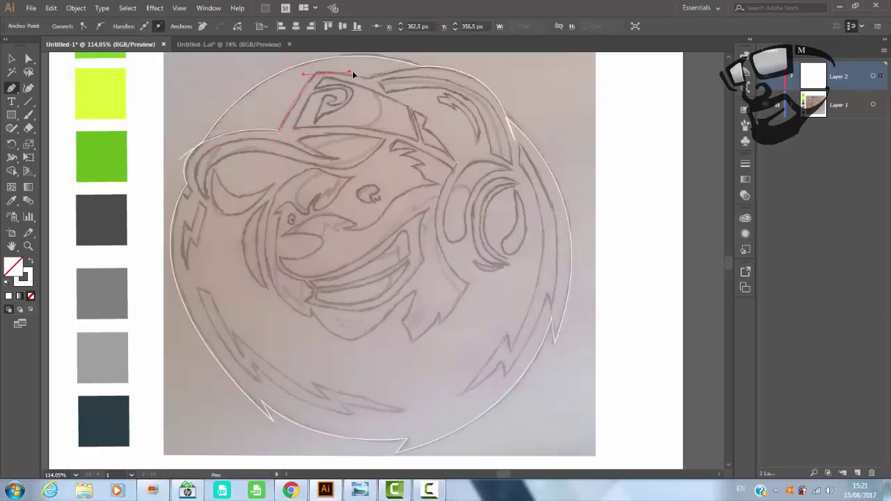
{"action": "left_click_drag", "start_coordinate": [352, 70], "coordinate": [351, 64]}
{"action": "key", "text": "ctrl+z"}
{"action": "left_click", "coordinate": [370, 78]}
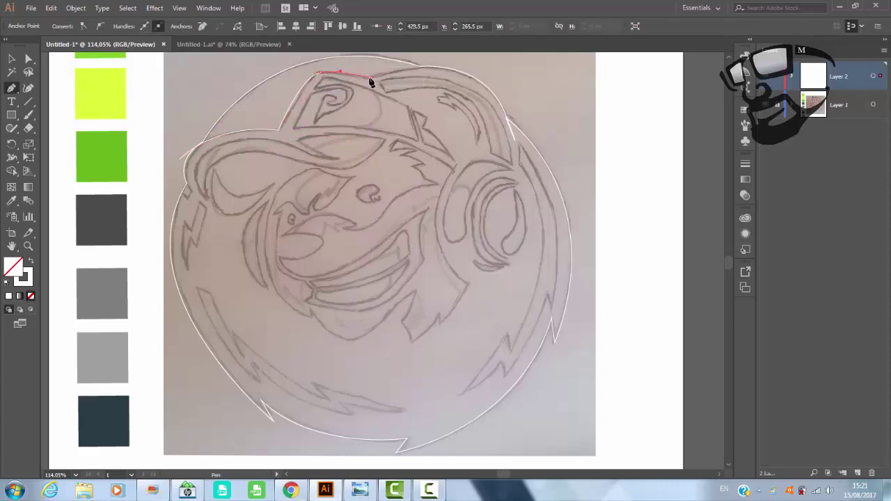
{"action": "left_click_drag", "start_coordinate": [463, 67], "coordinate": [514, 78]}
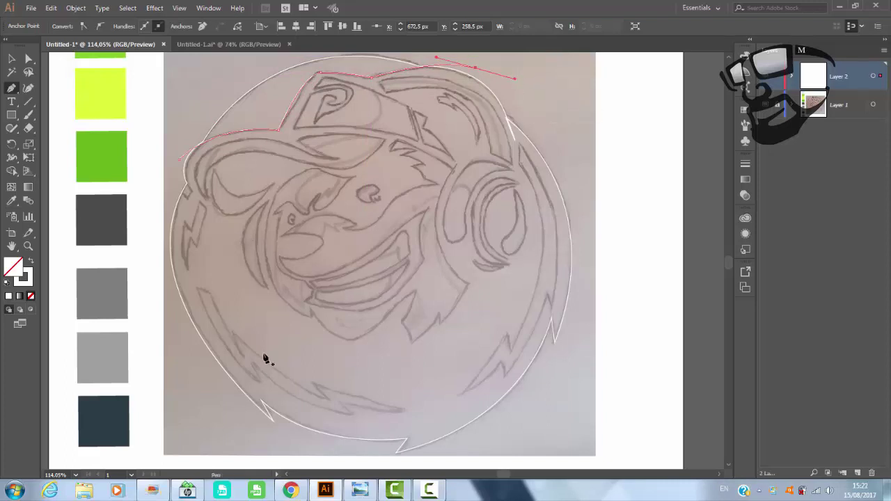
{"action": "left_click", "coordinate": [380, 86]}
{"action": "left_click_drag", "start_coordinate": [489, 152], "coordinate": [485, 224]}
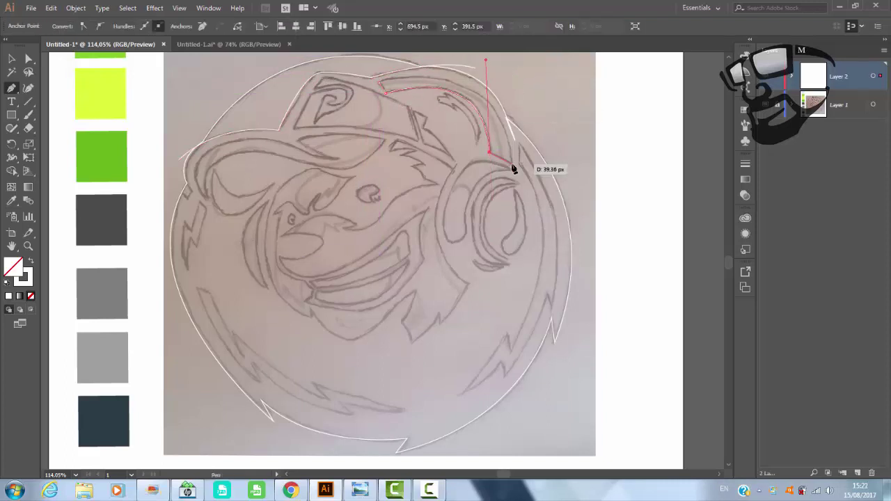
{"action": "left_click", "coordinate": [380, 88]}
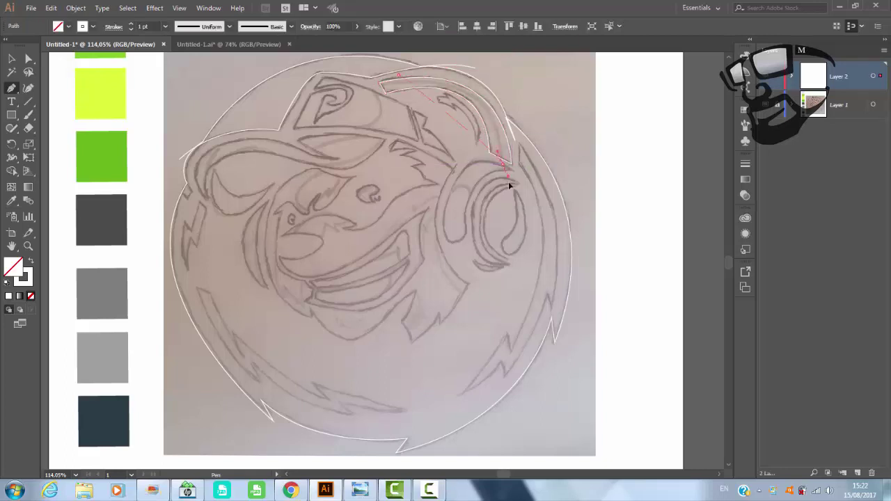
Trace the right-edge zigzag strip as a closed curved path.
{"action": "left_click", "coordinate": [519, 144]}
{"action": "left_click_drag", "start_coordinate": [551, 304], "coordinate": [553, 311]}
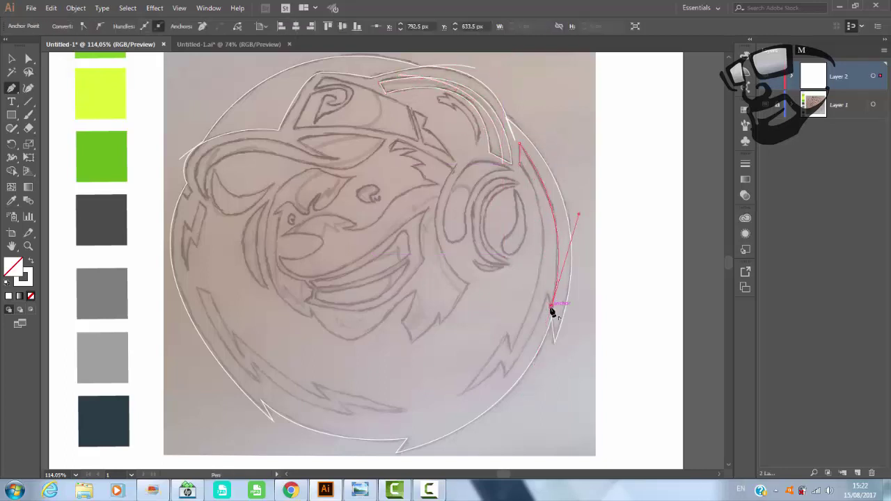
{"action": "left_click_drag", "start_coordinate": [505, 378], "coordinate": [521, 373]}
{"action": "left_click", "coordinate": [509, 342]}
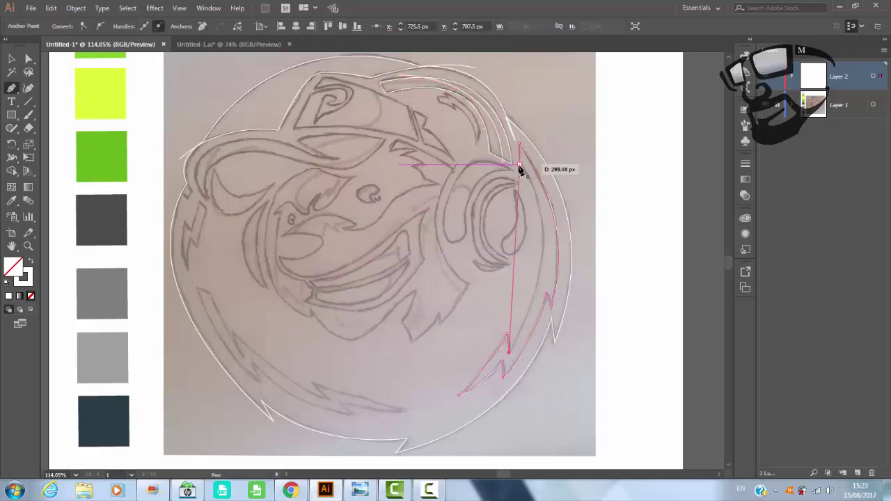
Trace the lower-left zigzag strip as a closed path.
{"action": "left_click", "coordinate": [519, 144]}
{"action": "left_click", "coordinate": [196, 288]}
{"action": "left_click", "coordinate": [254, 368]}
{"action": "left_click", "coordinate": [289, 412]}
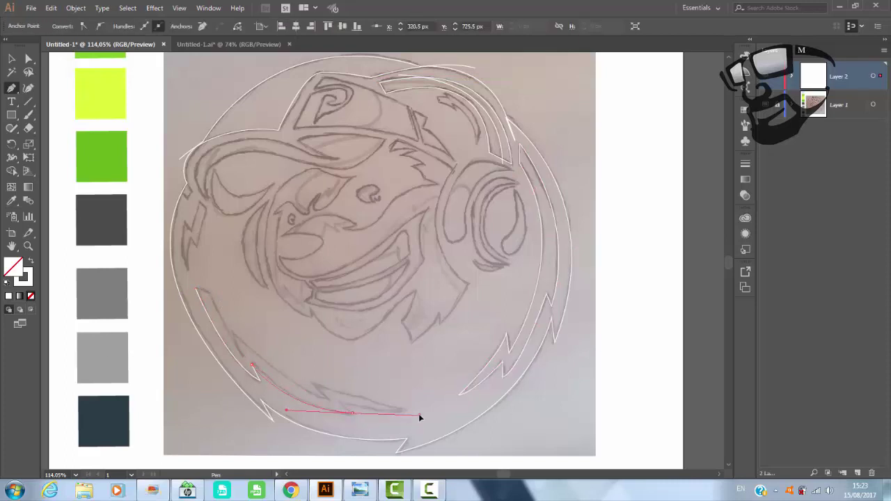
{"action": "left_click", "coordinate": [338, 404]}
{"action": "left_click", "coordinate": [406, 409]}
{"action": "left_click", "coordinate": [308, 379]}
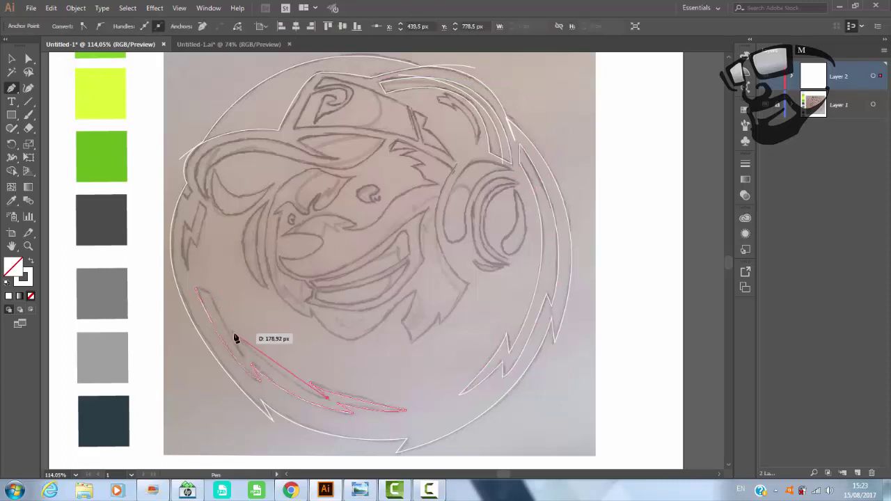
{"action": "left_click", "coordinate": [235, 338]}
{"action": "left_click", "coordinate": [197, 288]}
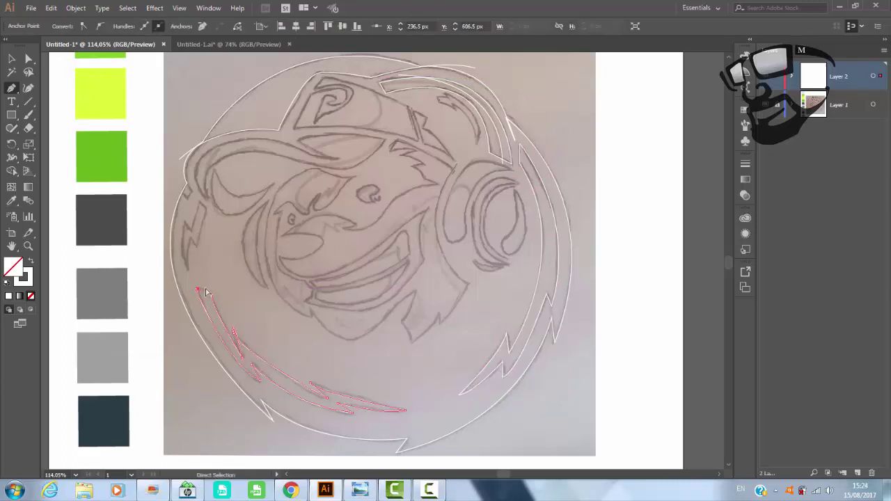
Begin tracing the left-edge zigzag strip with points down its length.
{"action": "left_click", "coordinate": [201, 203]}
{"action": "left_click", "coordinate": [206, 210]}
{"action": "left_click", "coordinate": [190, 240]}
{"action": "left_click", "coordinate": [186, 263]}
Close the left-edge zigzag path and trace a small curved shape on the left edge.
{"action": "left_click", "coordinate": [199, 206]}
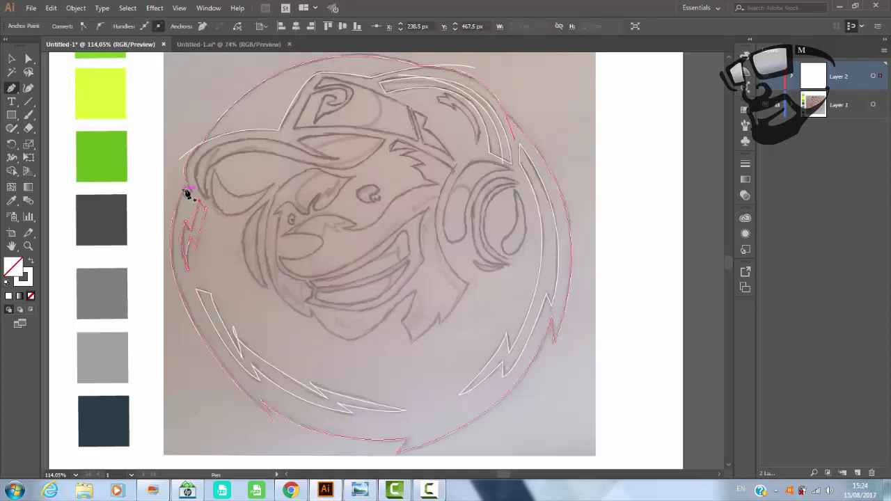
{"action": "left_click", "coordinate": [180, 175]}
{"action": "left_click_drag", "start_coordinate": [184, 192], "coordinate": [195, 197]}
{"action": "left_click", "coordinate": [180, 175]}
Trace the cap's top-right stripe as a closed path.
{"action": "left_click_drag", "start_coordinate": [443, 94], "coordinate": [448, 95]}
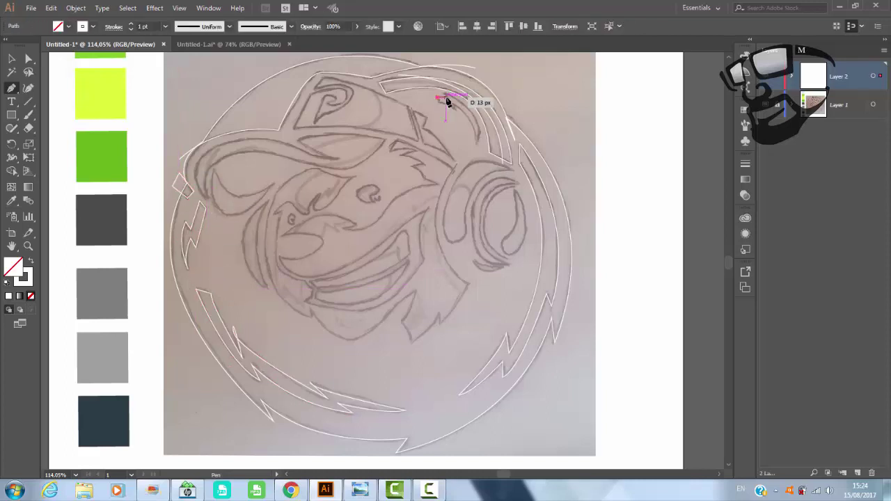
{"action": "left_click", "coordinate": [485, 122]}
{"action": "left_click", "coordinate": [464, 169]}
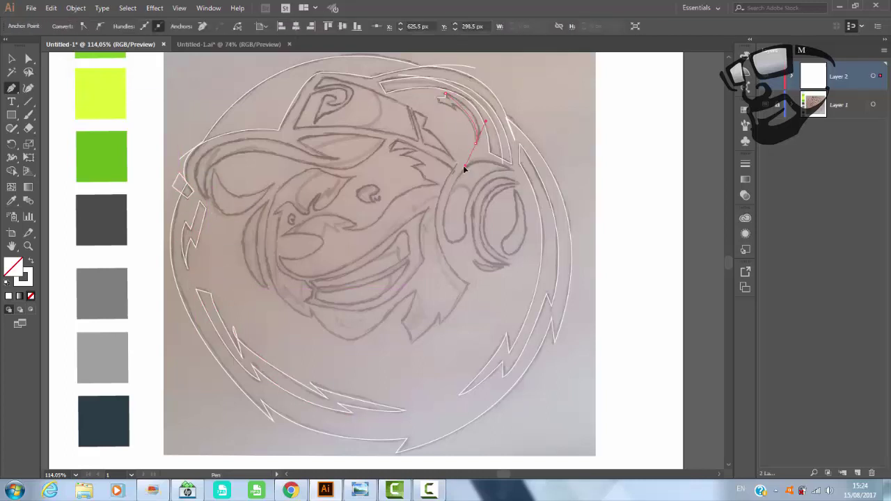
{"action": "left_click", "coordinate": [439, 103]}
Trace the swirl emblem and curved top of the cap.
{"action": "left_click", "coordinate": [294, 127]}
{"action": "left_click", "coordinate": [317, 92]}
{"action": "mouse_move", "coordinate": [341, 89]}
{"action": "left_mouse_down"}
{"action": "mouse_move", "coordinate": [339, 108]}
{"action": "mouse_move", "coordinate": [315, 126]}
{"action": "left_mouse_up"}
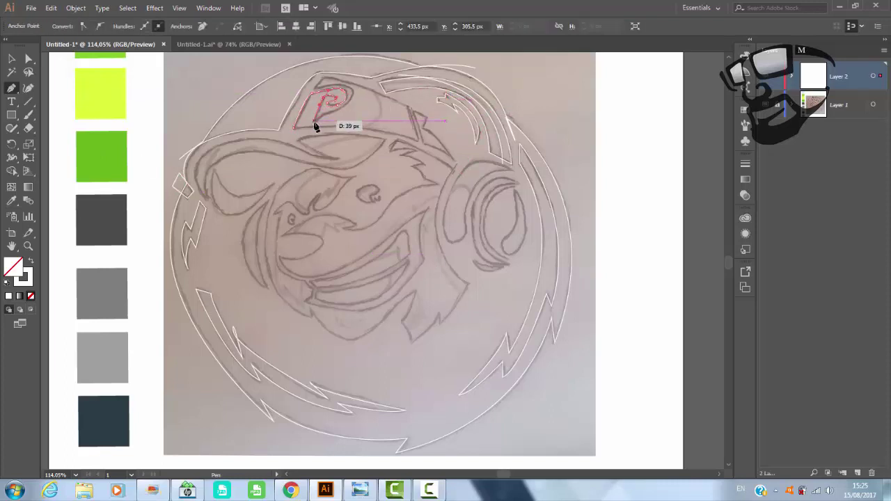
{"action": "left_click_drag", "start_coordinate": [321, 89], "coordinate": [330, 82]}
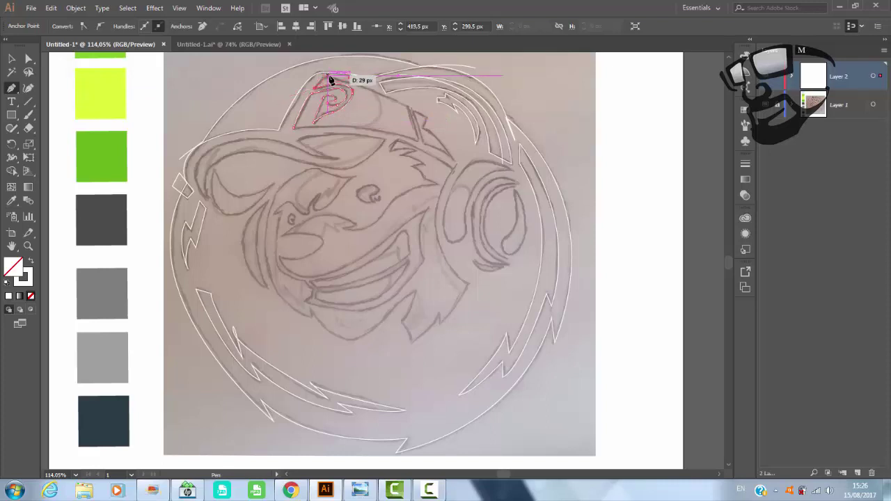
{"action": "mouse_move", "coordinate": [410, 110]}
{"action": "left_mouse_down"}
{"action": "mouse_move", "coordinate": [420, 145]}
{"action": "mouse_move", "coordinate": [454, 164]}
{"action": "left_mouse_up"}
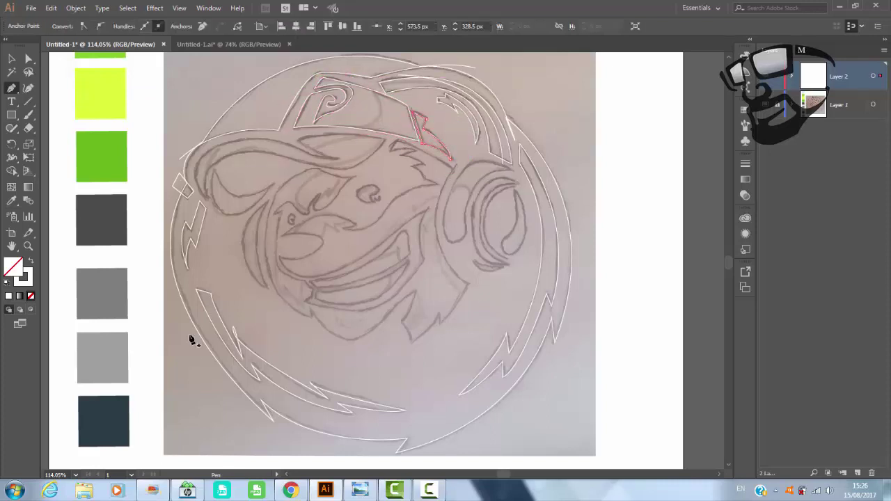
Outline the cap brim and its underside.
{"action": "left_click_drag", "start_coordinate": [202, 160], "coordinate": [229, 160]}
{"action": "left_click", "coordinate": [309, 169]}
{"action": "left_click_drag", "start_coordinate": [394, 132], "coordinate": [386, 146]}
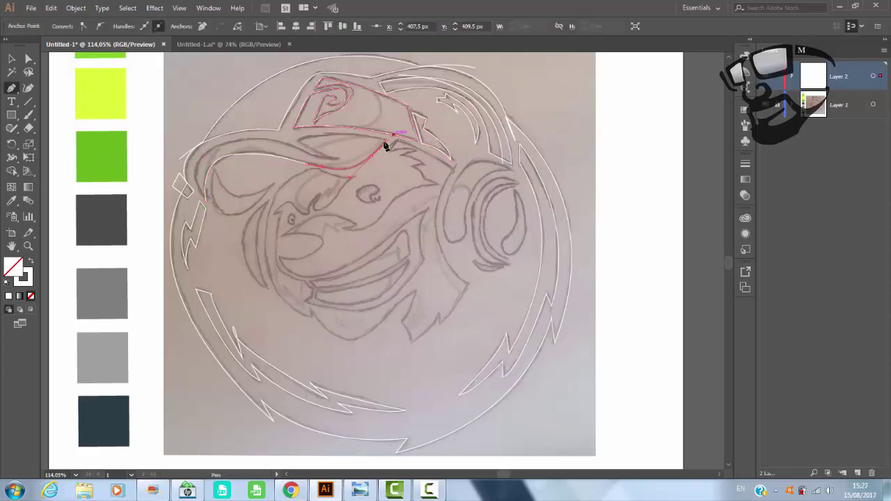
{"action": "left_click", "coordinate": [298, 140]}
{"action": "left_click_drag", "start_coordinate": [339, 159], "coordinate": [358, 162]}
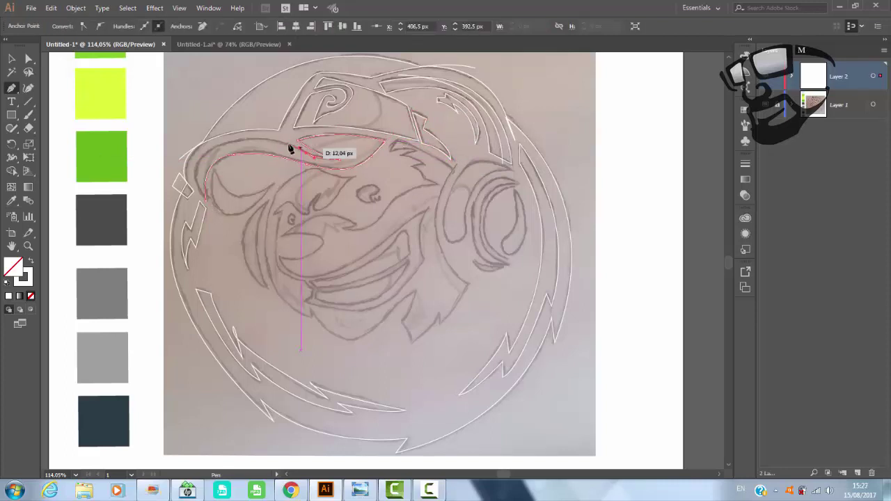
Trace the band between the brim and headphone down toward the lower cheek.
{"action": "left_click", "coordinate": [398, 140]}
{"action": "left_click_drag", "start_coordinate": [451, 166], "coordinate": [456, 171]}
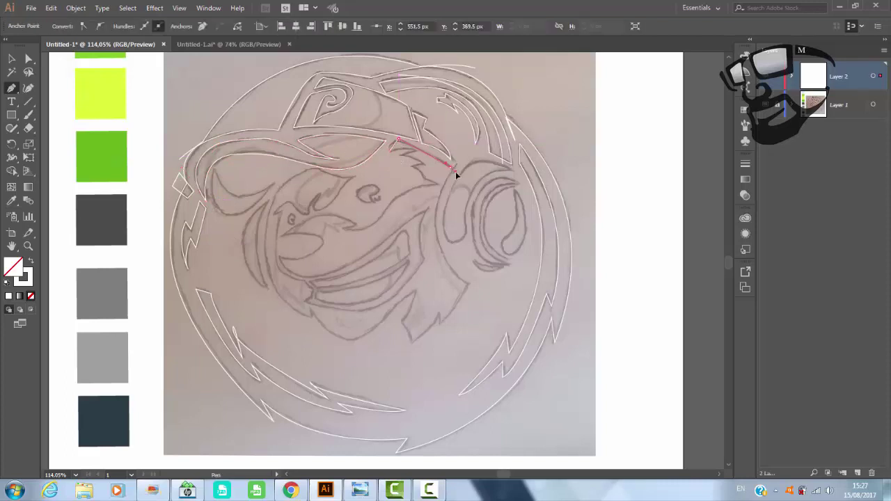
{"action": "mouse_move", "coordinate": [470, 285]}
{"action": "left_mouse_down"}
{"action": "mouse_move", "coordinate": [440, 316]}
{"action": "mouse_move", "coordinate": [404, 327]}
{"action": "left_mouse_up"}
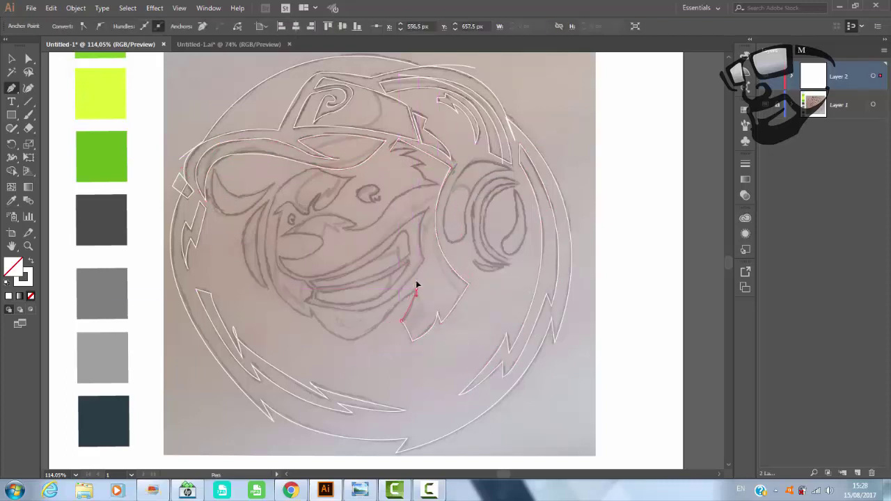
{"action": "mouse_move", "coordinate": [346, 340]}
{"action": "left_mouse_down"}
{"action": "mouse_move", "coordinate": [272, 255]}
{"action": "mouse_move", "coordinate": [319, 100]}
{"action": "left_mouse_up"}
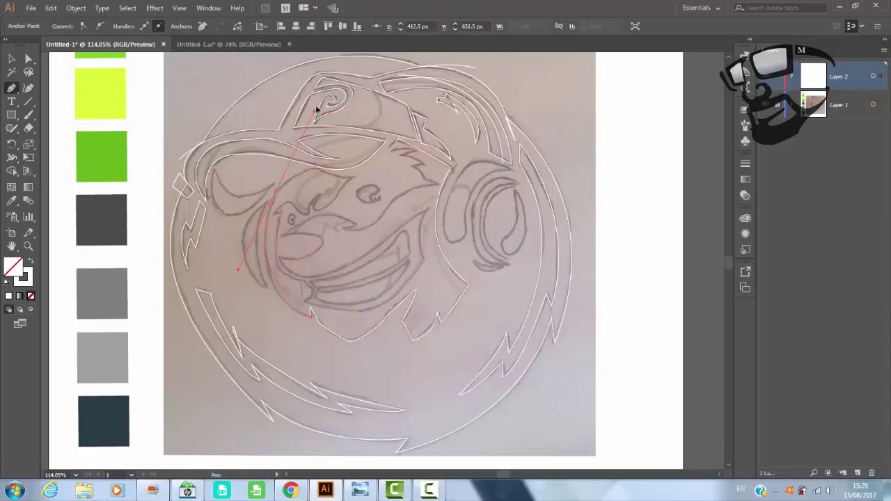
Trace the brow line across the face's left side.
{"action": "left_click", "coordinate": [276, 189]}
{"action": "left_click_drag", "start_coordinate": [304, 164], "coordinate": [309, 149]}
{"action": "left_click", "coordinate": [357, 183]}
{"action": "key", "text": "Escape"}
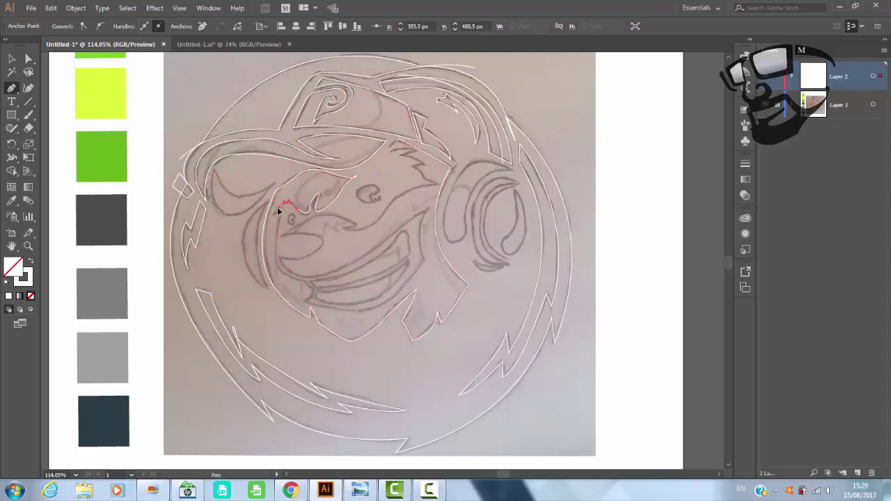
Trace the face contour along the jaw, cheek and mouth toward the headphone.
{"action": "left_click_drag", "start_coordinate": [305, 283], "coordinate": [309, 304]}
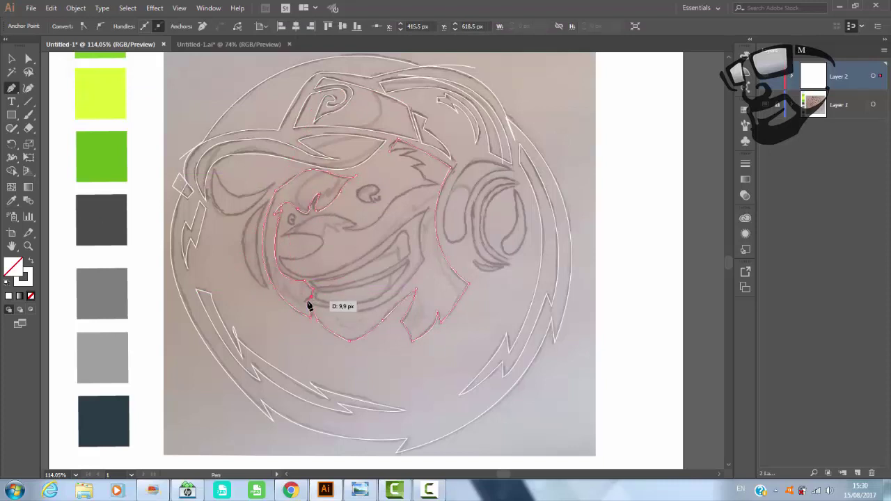
{"action": "left_click", "coordinate": [379, 339]}
{"action": "mouse_move", "coordinate": [424, 259]}
{"action": "left_mouse_down"}
{"action": "mouse_move", "coordinate": [472, 183]}
{"action": "mouse_move", "coordinate": [427, 216]}
{"action": "left_mouse_up"}
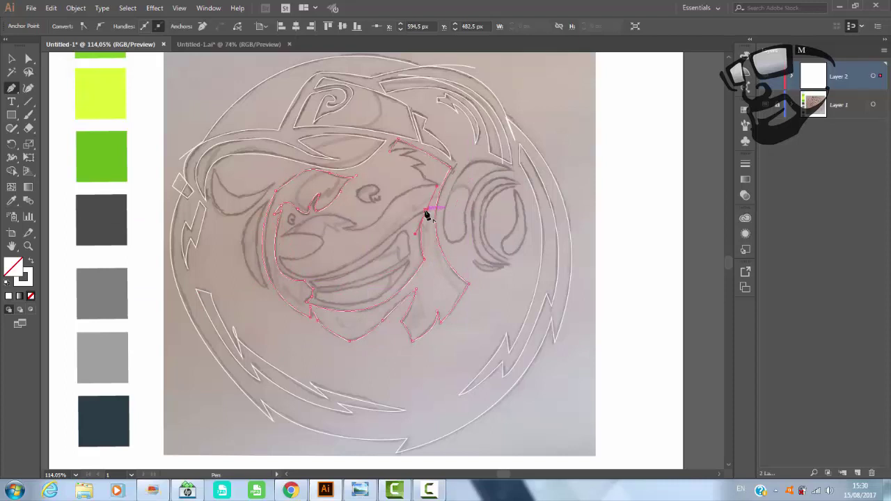
{"action": "mouse_move", "coordinate": [400, 264]}
{"action": "left_mouse_down"}
{"action": "mouse_move", "coordinate": [293, 271]}
{"action": "mouse_move", "coordinate": [348, 209]}
{"action": "left_mouse_up"}
{"action": "left_click_drag", "start_coordinate": [324, 240], "coordinate": [284, 242]}
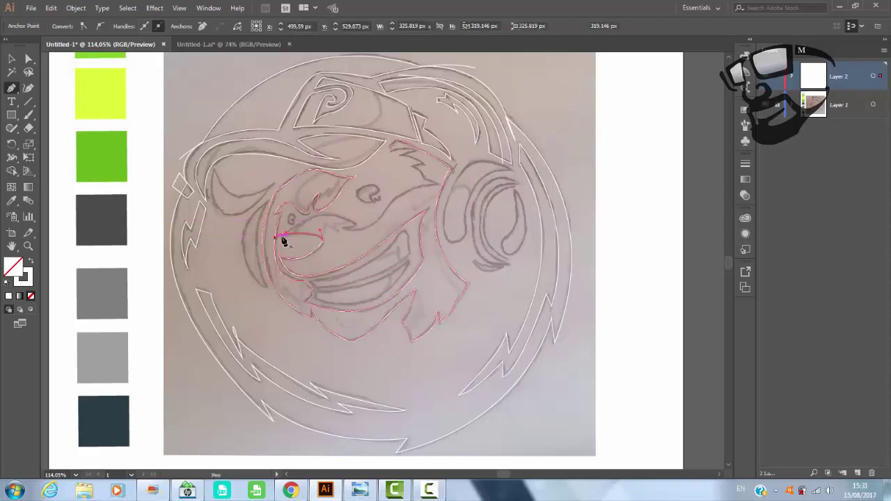
{"action": "mouse_move", "coordinate": [395, 200]}
{"action": "left_mouse_down"}
{"action": "mouse_move", "coordinate": [439, 190]}
{"action": "mouse_move", "coordinate": [403, 165]}
{"action": "mouse_move", "coordinate": [418, 175]}
{"action": "mouse_move", "coordinate": [409, 149]}
{"action": "left_mouse_up"}
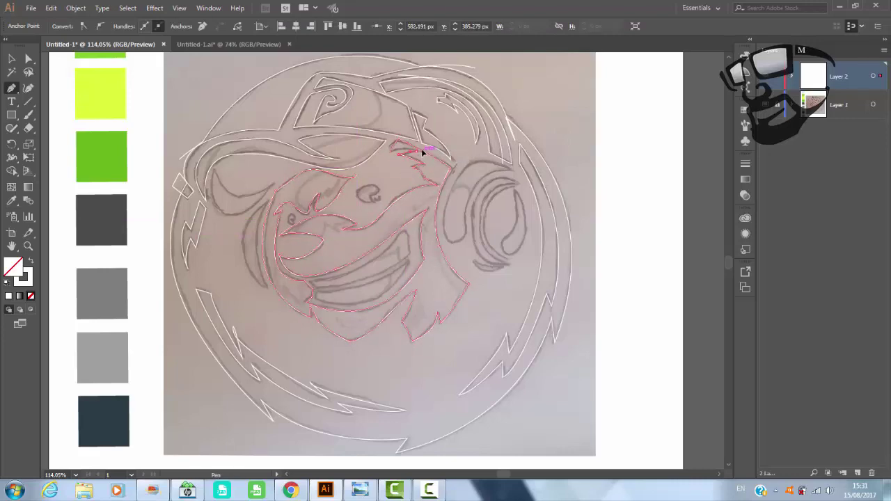
Outline the eye and the crescent along the left cheek as closed shapes.
{"action": "left_click", "coordinate": [213, 175]}
{"action": "mouse_move", "coordinate": [230, 213]}
{"action": "left_mouse_down"}
{"action": "mouse_move", "coordinate": [275, 188]}
{"action": "mouse_move", "coordinate": [214, 187]}
{"action": "left_mouse_up"}
{"action": "left_click", "coordinate": [213, 175]}
{"action": "left_click", "coordinate": [266, 202]}
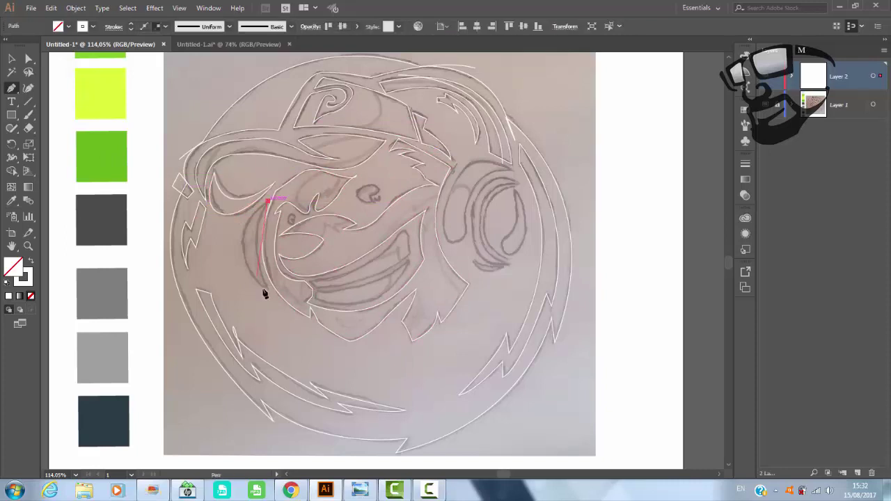
{"action": "left_click_drag", "start_coordinate": [267, 287], "coordinate": [278, 303]}
{"action": "left_click", "coordinate": [267, 202]}
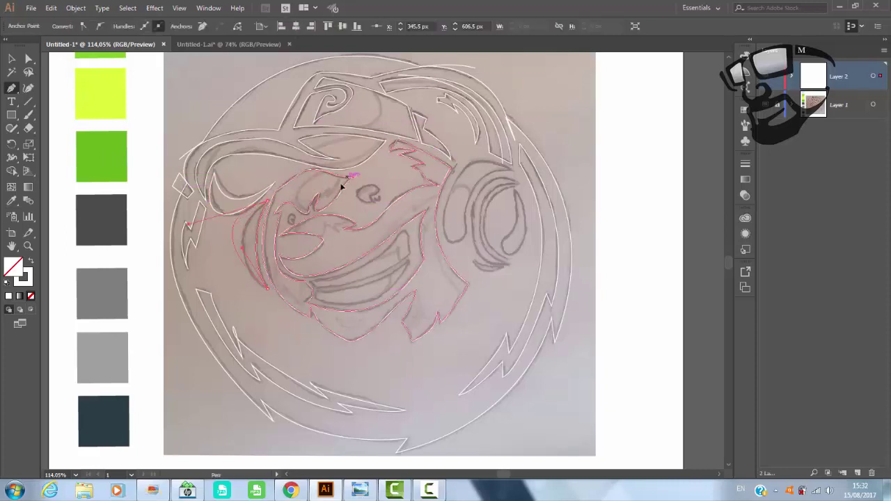
Trace the lower mouth line and a small closed detail inside the mouth.
{"action": "left_click", "coordinate": [313, 287]}
{"action": "left_click_drag", "start_coordinate": [411, 272], "coordinate": [408, 238]}
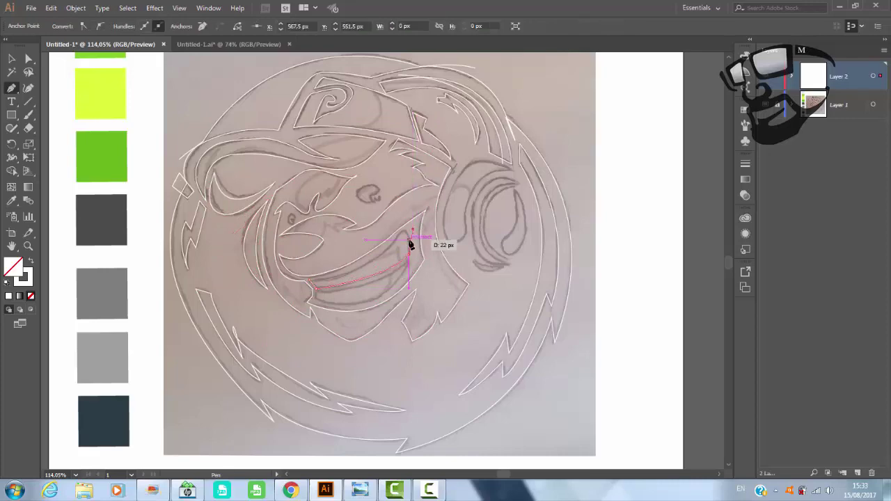
{"action": "left_click", "coordinate": [409, 248]}
{"action": "left_click", "coordinate": [409, 254]}
{"action": "left_click", "coordinate": [405, 232]}
{"action": "left_click", "coordinate": [388, 247]}
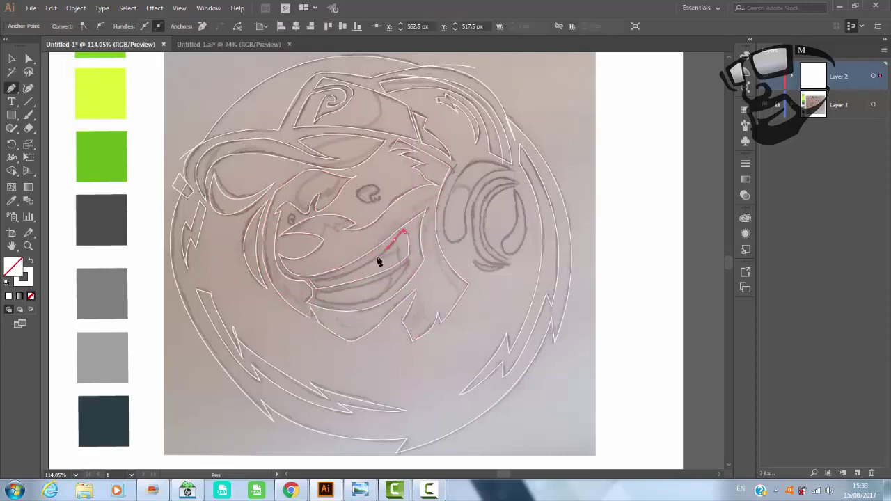
Zoom in on the mouth and trace the teeth as a closed shape.
{"action": "left_click", "coordinate": [310, 281]}
{"action": "left_click", "coordinate": [350, 284]}
{"action": "left_click", "coordinate": [409, 255]}
{"action": "scroll", "coordinate": [211, 304], "scroll_direction": "up", "scroll_amount": 2}
{"action": "left_click", "coordinate": [398, 286]}
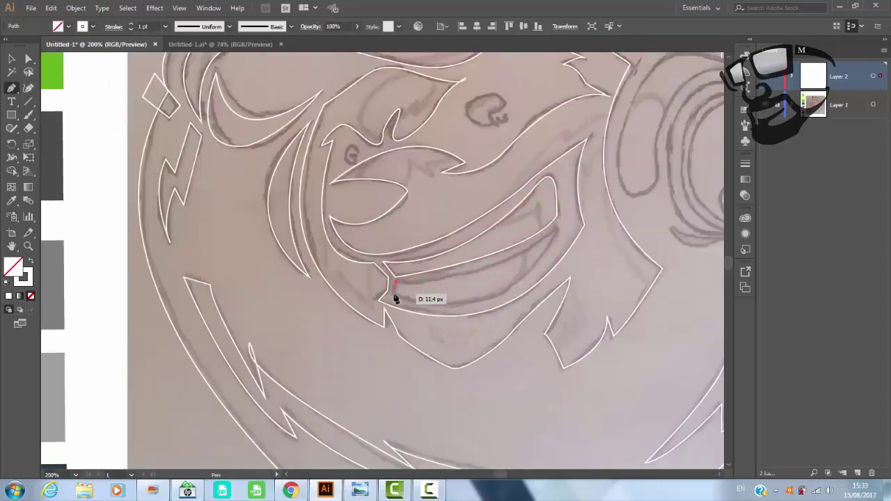
{"action": "left_click", "coordinate": [563, 225]}
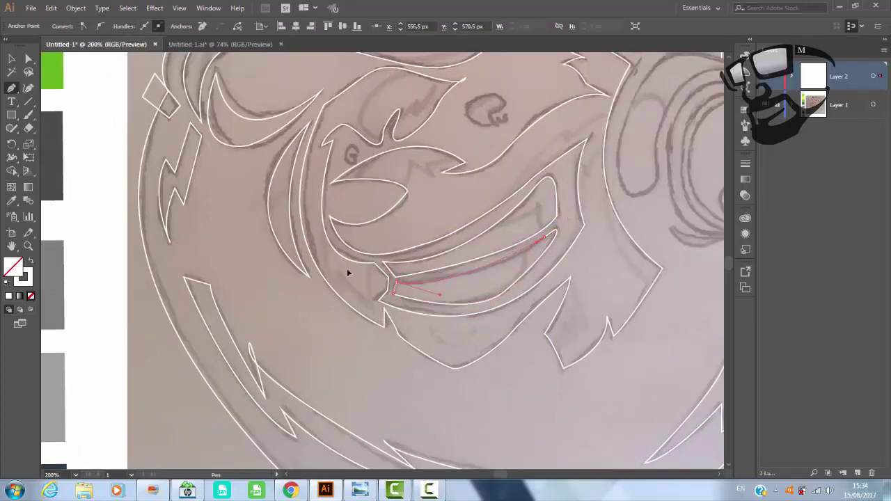
{"action": "left_click", "coordinate": [558, 230]}
Trace the chin detail, close the nose outline and add a small shape by the eye.
{"action": "left_click", "coordinate": [429, 328]}
{"action": "left_click_drag", "start_coordinate": [476, 330], "coordinate": [447, 348]}
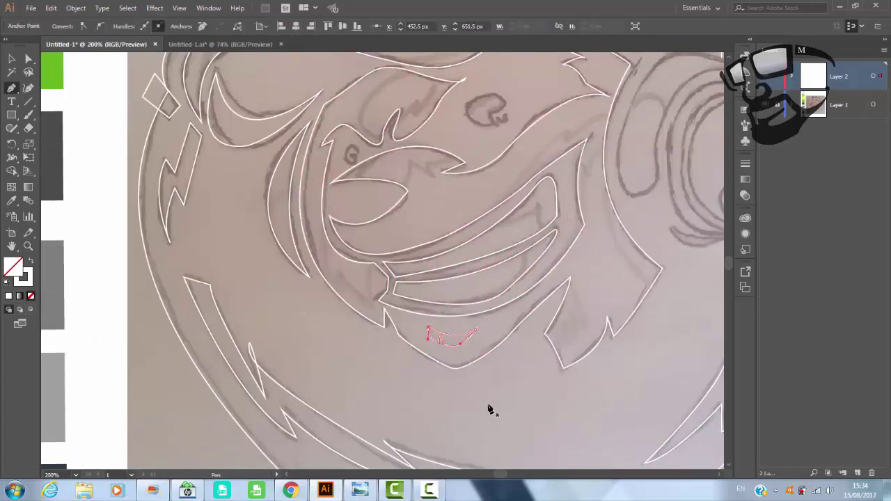
{"action": "scroll", "coordinate": [346, 241], "scroll_direction": "up", "scroll_amount": 2}
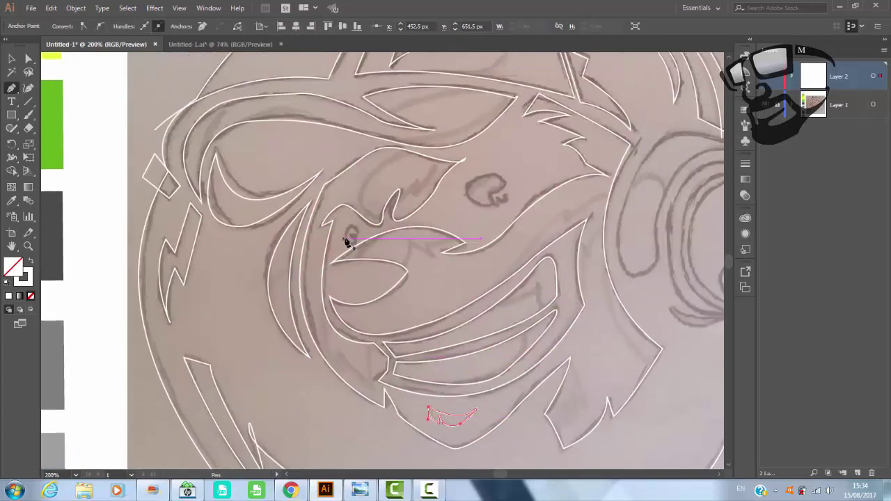
{"action": "left_click", "coordinate": [507, 198]}
{"action": "left_click", "coordinate": [348, 233]}
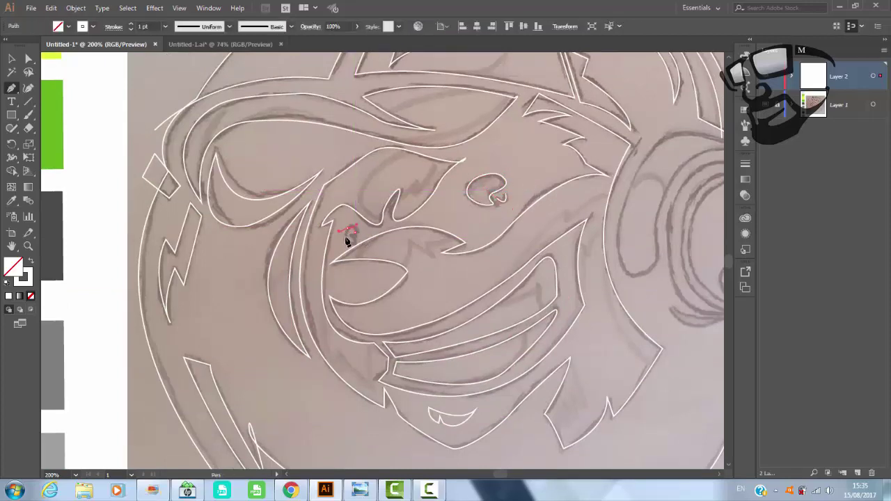
{"action": "left_click_drag", "start_coordinate": [354, 242], "coordinate": [359, 245]}
{"action": "left_click", "coordinate": [350, 234]}
Zoom out and trace the headphone's outer cup outline.
{"action": "key", "text": "ctrl+minus"}
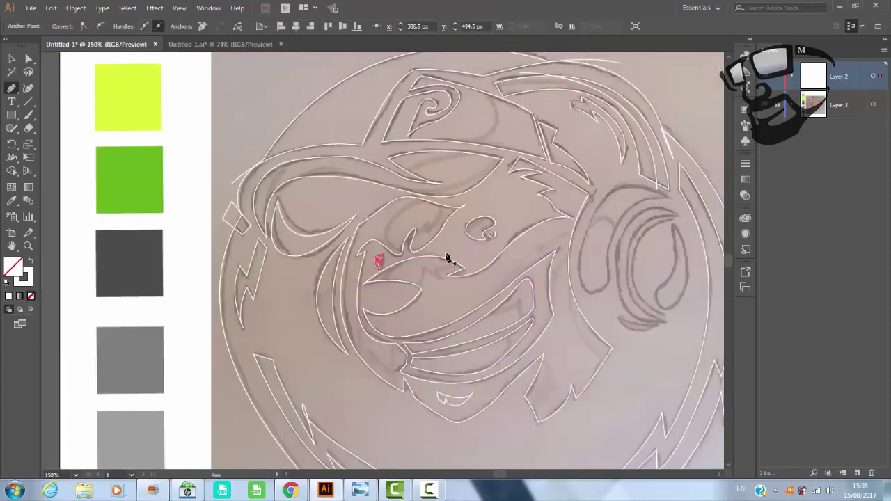
{"action": "left_click", "coordinate": [672, 203], "text": "ctrl"}
{"action": "left_click", "coordinate": [608, 265]}
{"action": "left_click", "coordinate": [608, 287]}
{"action": "left_click", "coordinate": [591, 307]}
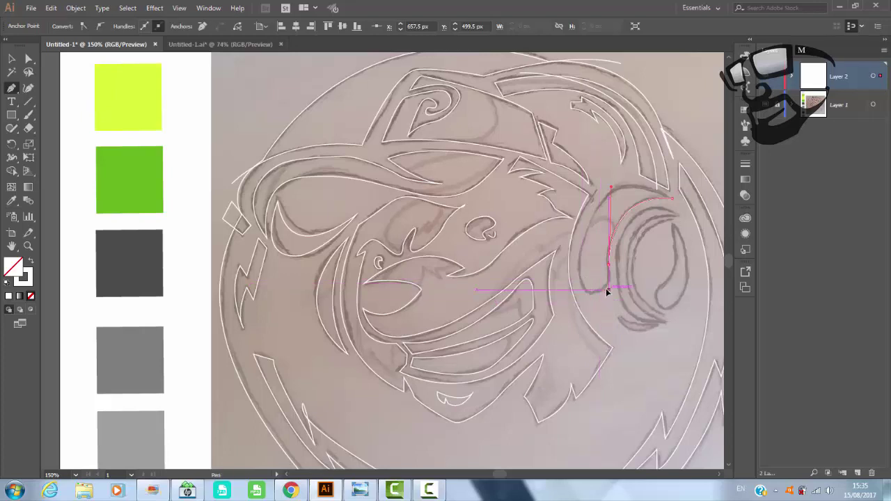
{"action": "left_click", "coordinate": [582, 283]}
{"action": "left_click", "coordinate": [572, 262]}
{"action": "left_click_drag", "start_coordinate": [611, 188], "coordinate": [622, 176]}
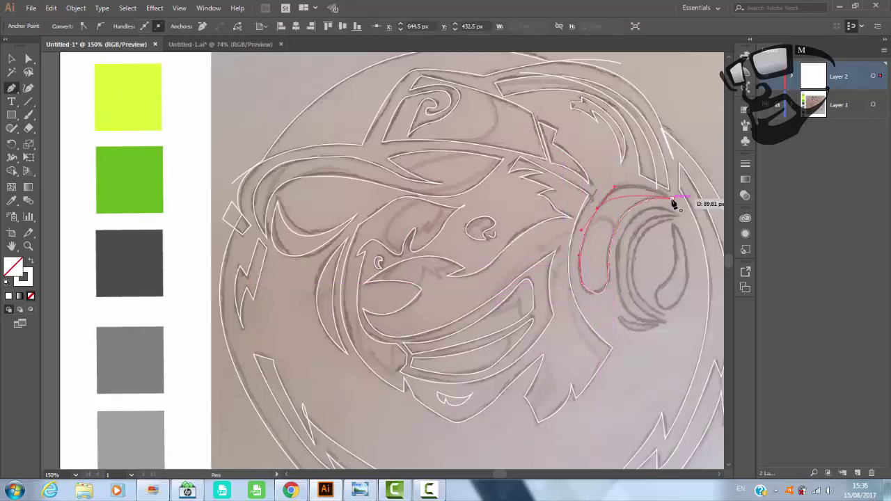
{"action": "left_click", "coordinate": [671, 198]}
Finish the headphone cup's bottom curve.
{"action": "scroll", "coordinate": [725, 228], "scroll_direction": "right", "scroll_amount": 2}
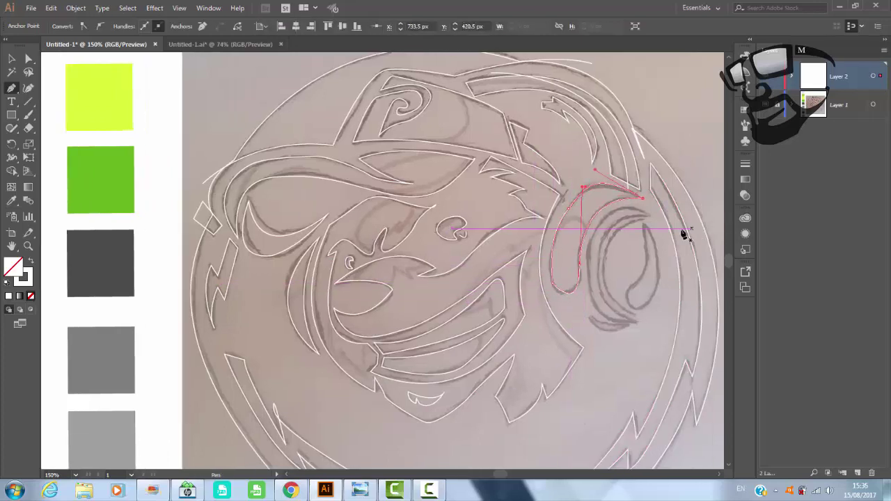
{"action": "scroll", "coordinate": [710, 389], "scroll_direction": "right", "scroll_amount": 2}
{"action": "left_click", "coordinate": [598, 296]}
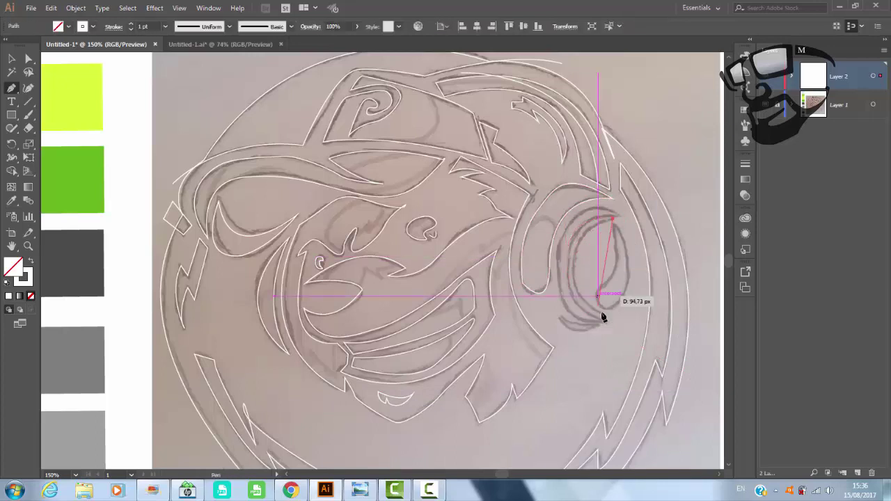
{"action": "left_click_drag", "start_coordinate": [603, 317], "coordinate": [672, 394]}
{"action": "mouse_move", "coordinate": [578, 322]}
{"action": "left_mouse_down"}
{"action": "mouse_move", "coordinate": [598, 329]}
{"action": "mouse_move", "coordinate": [622, 321]}
{"action": "mouse_move", "coordinate": [593, 303]}
{"action": "left_mouse_up"}
{"action": "left_click", "coordinate": [613, 227]}
Close the inner ear-cup shape and trace a closed path along the head's left side.
{"action": "left_click", "coordinate": [629, 287]}
{"action": "left_click_drag", "start_coordinate": [613, 227], "coordinate": [618, 228]}
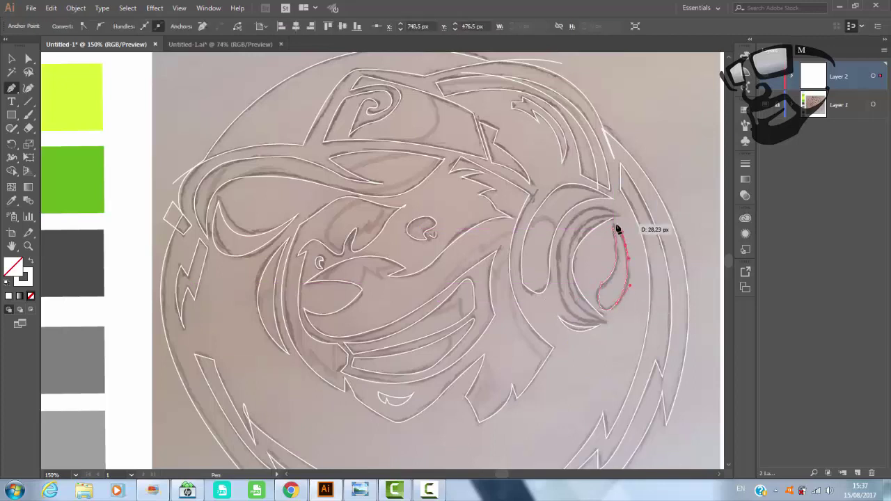
{"action": "left_click_drag", "start_coordinate": [344, 173], "coordinate": [394, 144]}
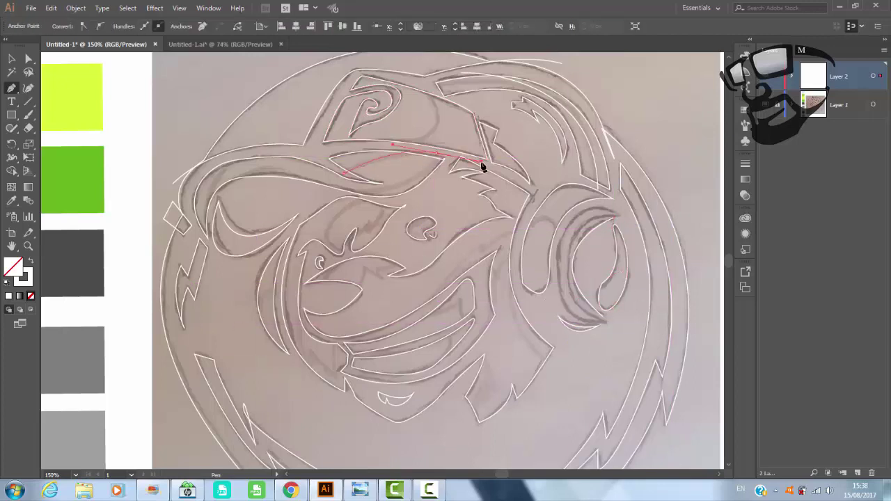
{"action": "left_click", "coordinate": [209, 210]}
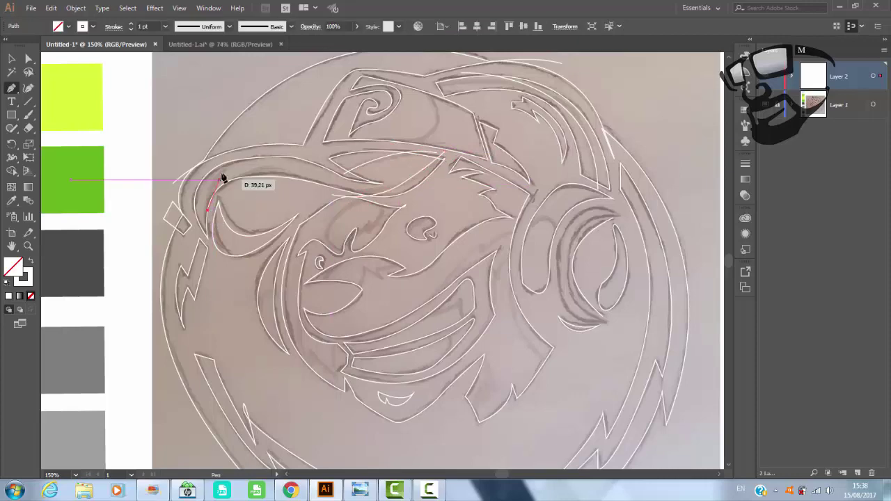
{"action": "left_click_drag", "start_coordinate": [222, 181], "coordinate": [285, 148]}
{"action": "left_click_drag", "start_coordinate": [377, 228], "coordinate": [372, 226]}
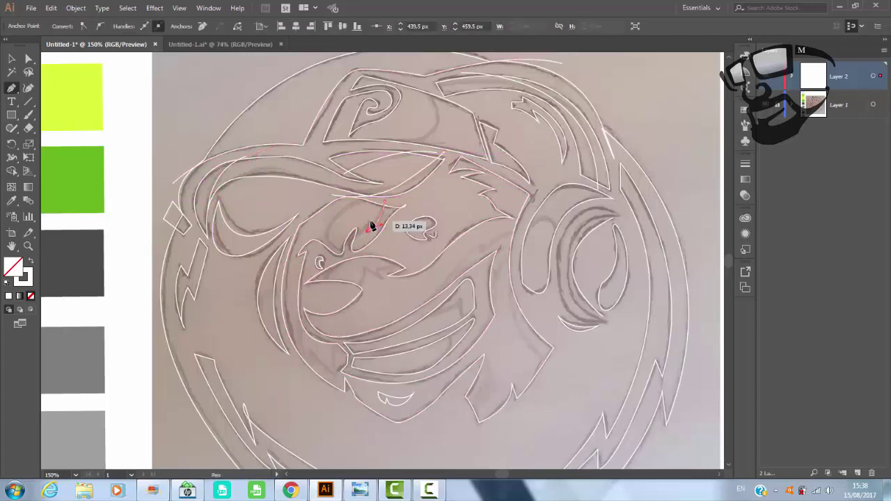
{"action": "left_click", "coordinate": [318, 255]}
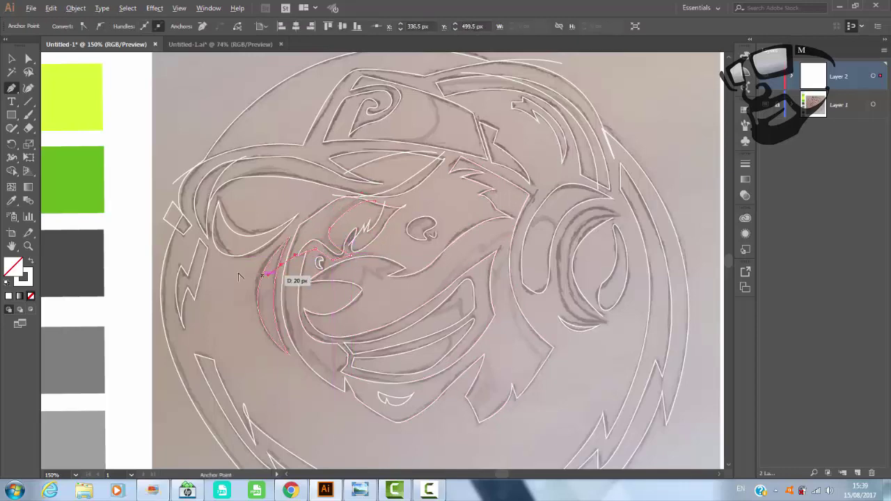
Trace the mouth and jaw outline with curved anchors along its lower edge.
{"action": "left_click", "coordinate": [459, 287]}
{"action": "mouse_move", "coordinate": [444, 315]}
{"action": "left_mouse_down"}
{"action": "mouse_move", "coordinate": [444, 373]}
{"action": "mouse_move", "coordinate": [484, 392]}
{"action": "mouse_move", "coordinate": [477, 406]}
{"action": "left_mouse_up"}
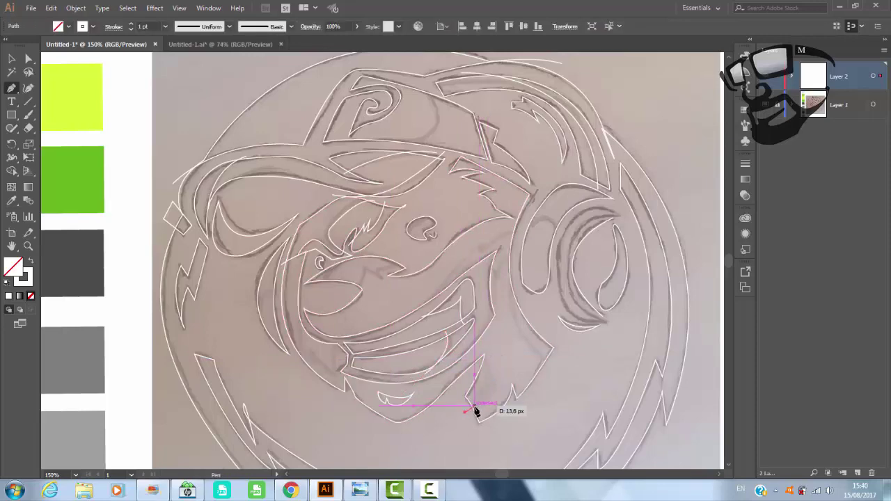
{"action": "mouse_move", "coordinate": [512, 257]}
{"action": "left_mouse_down"}
{"action": "mouse_move", "coordinate": [547, 378]}
{"action": "mouse_move", "coordinate": [606, 355]}
{"action": "left_mouse_up"}
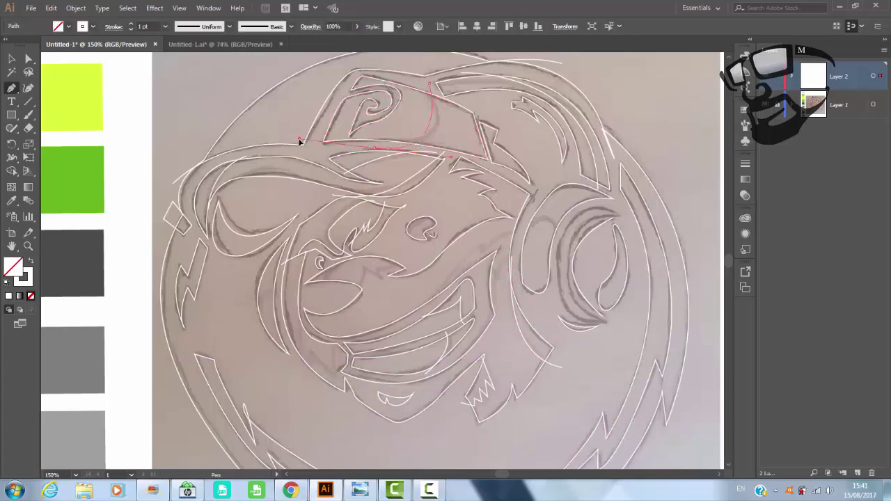
{"action": "left_click", "coordinate": [430, 140]}
{"action": "left_click", "coordinate": [397, 142]}
{"action": "left_click", "coordinate": [374, 143]}
Refine the inner earpiece curve's anchors with Direct Selection and fit the artboard in view.
{"action": "key", "text": "a"}
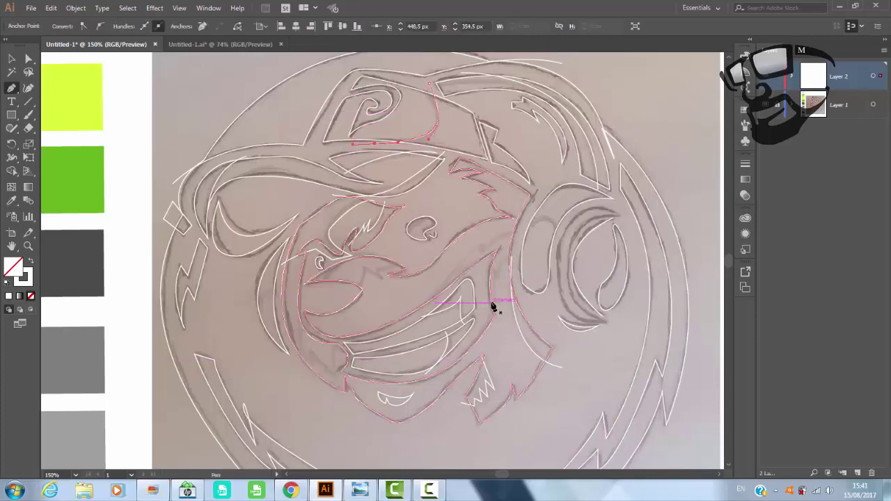
{"action": "left_click", "coordinate": [553, 244]}
{"action": "left_click", "coordinate": [555, 187]}
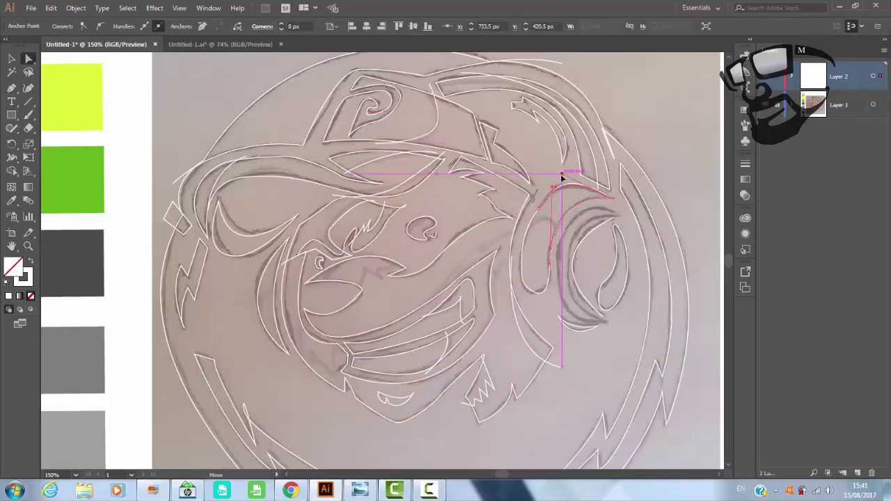
{"action": "left_click_drag", "start_coordinate": [613, 198], "coordinate": [610, 196]}
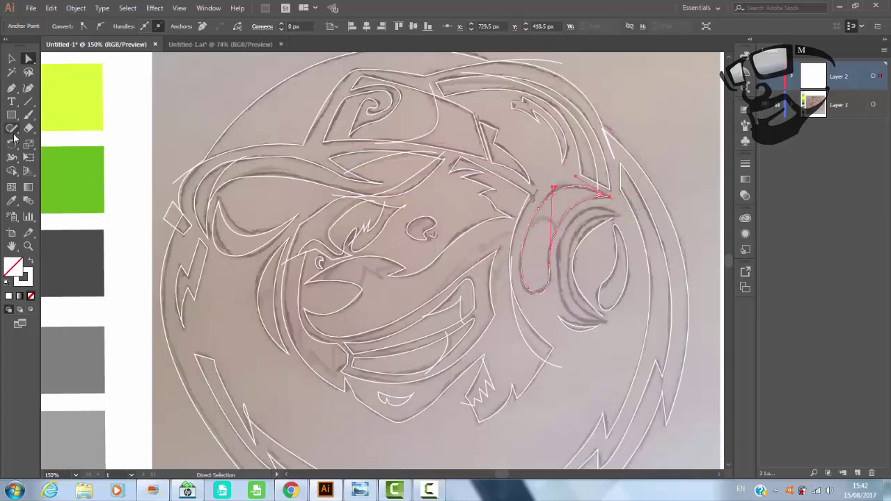
{"action": "left_click", "coordinate": [12, 130]}
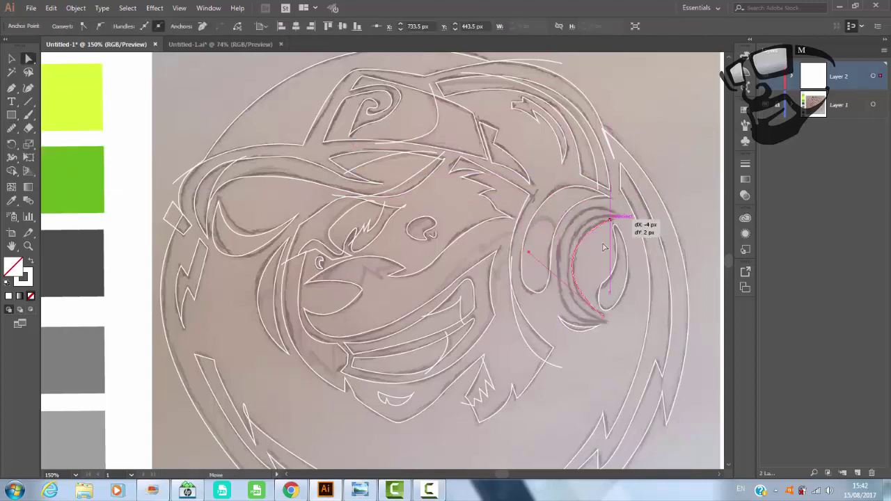
{"action": "left_click", "coordinate": [603, 317]}
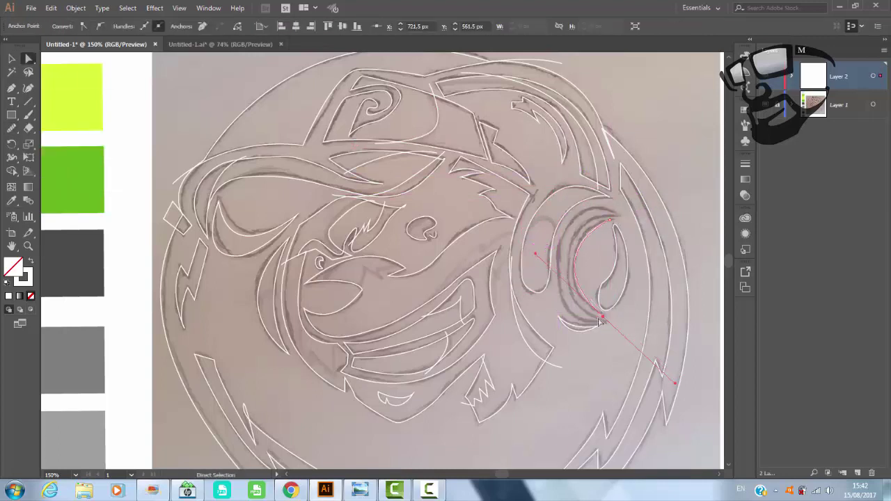
{"action": "key", "text": "ctrl+0"}
{"action": "left_click", "coordinate": [14, 116]}
Draw a circle above the sketch with black fill and no stroke.
{"action": "left_click_drag", "start_coordinate": [15, 121], "coordinate": [56, 142]}
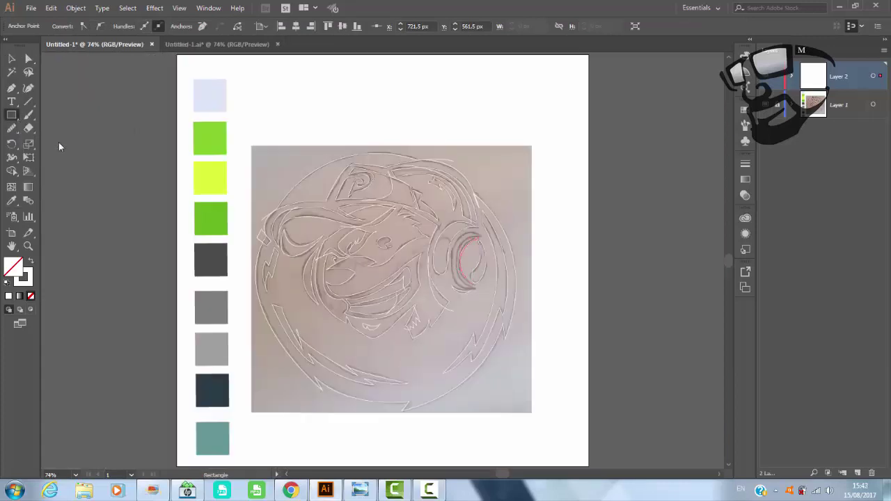
{"action": "left_click_drag", "start_coordinate": [347, 84], "coordinate": [402, 113]}
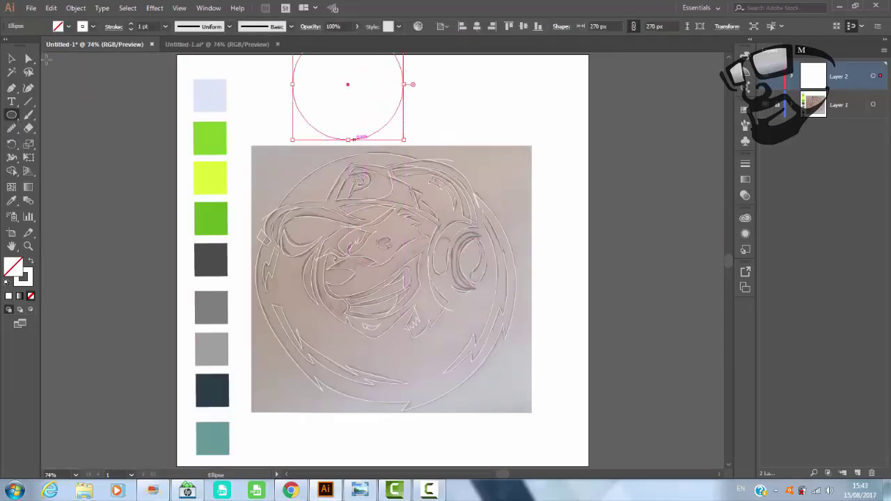
{"action": "left_click", "coordinate": [68, 26]}
{"action": "left_click", "coordinate": [34, 51]}
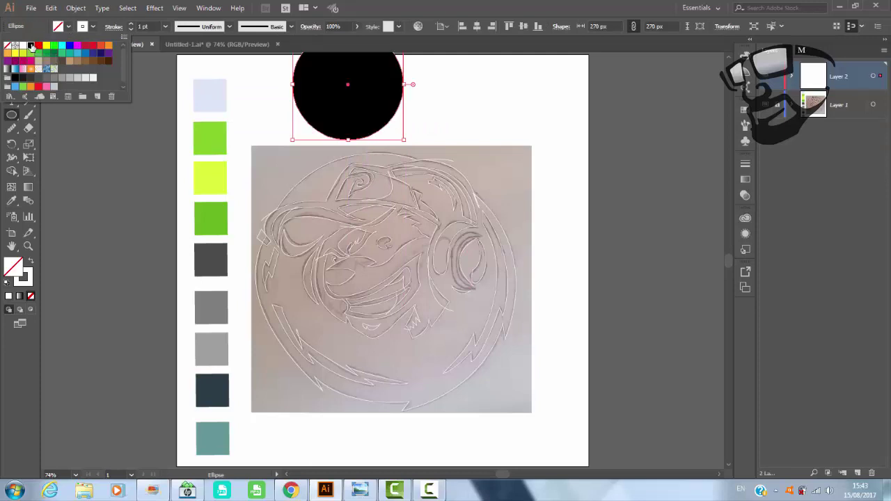
{"action": "left_click", "coordinate": [92, 26]}
{"action": "left_click", "coordinate": [6, 48]}
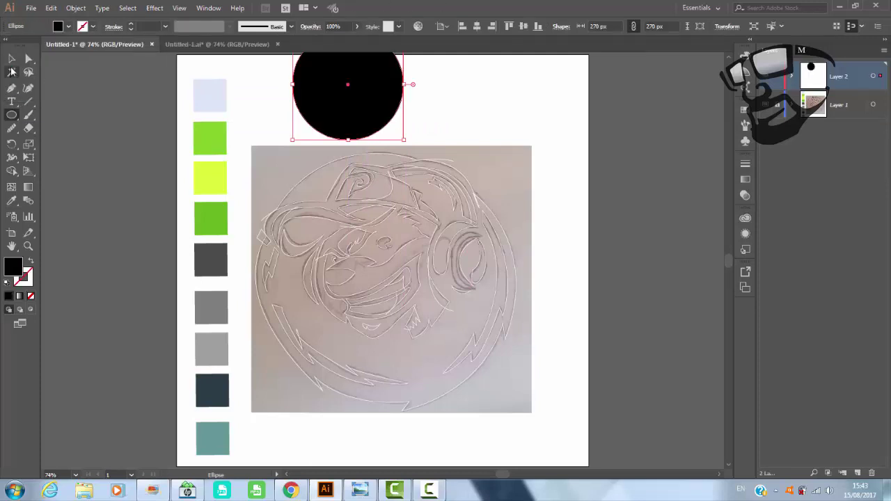
Duplicate the circle in red, overlap it slightly offset on the black one, and select both.
{"action": "left_click_drag", "start_coordinate": [368, 103], "coordinate": [498, 112], "text": "alt"}
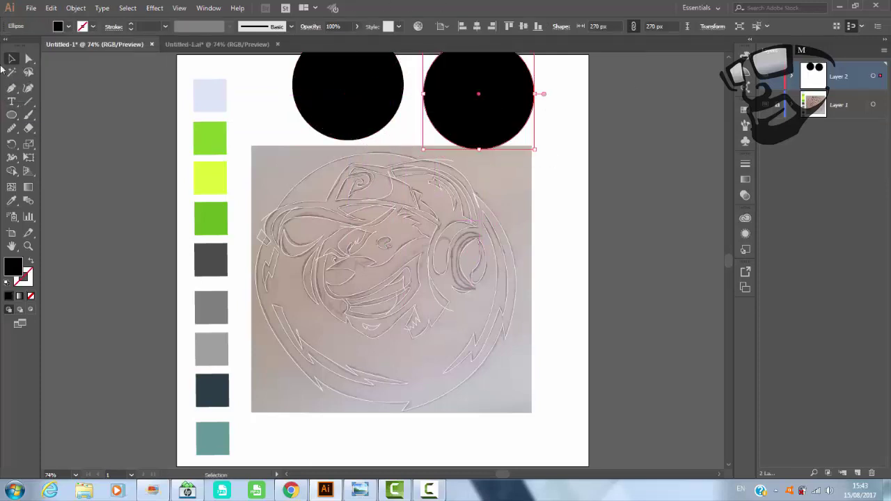
{"action": "left_click", "coordinate": [69, 27]}
{"action": "left_click", "coordinate": [42, 48]}
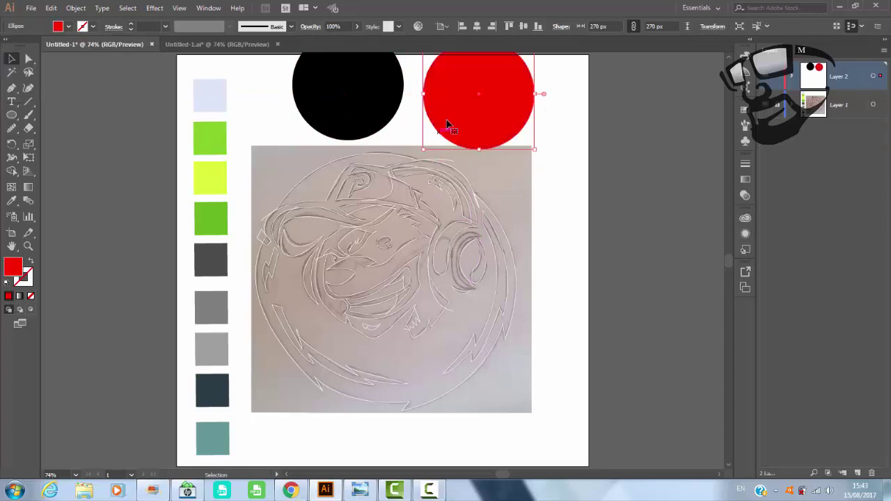
{"action": "left_click_drag", "start_coordinate": [358, 109], "coordinate": [611, 282]}
{"action": "mouse_move", "coordinate": [504, 91]}
{"action": "left_mouse_down"}
{"action": "mouse_move", "coordinate": [639, 230]}
{"action": "mouse_move", "coordinate": [645, 271]}
{"action": "mouse_move", "coordinate": [633, 273]}
{"action": "left_mouse_up"}
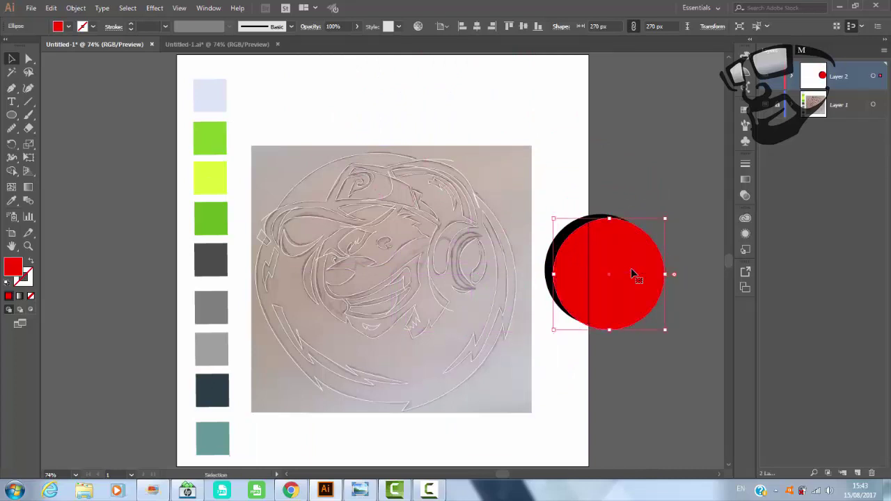
{"action": "key", "text": "Up"}
{"action": "key", "text": "Up"}
{"action": "key", "text": "Up"}
{"action": "key", "text": "Right"}
{"action": "key", "text": "Right"}
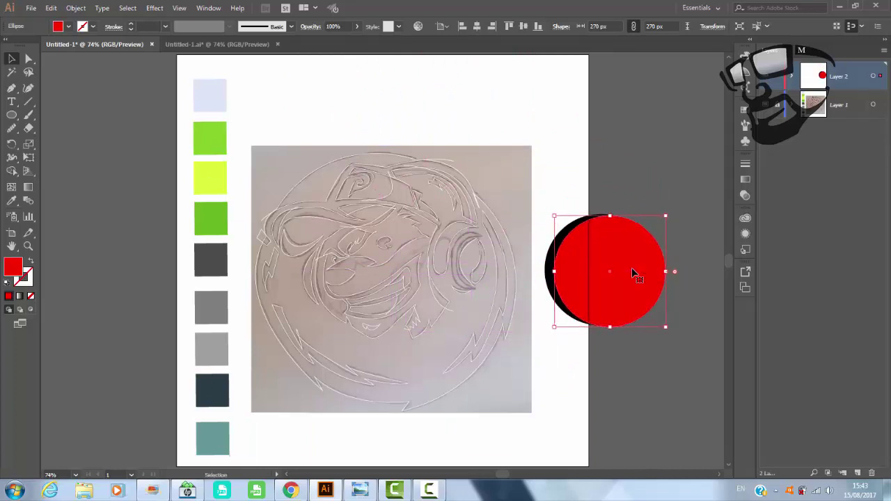
{"action": "key", "text": "Right"}
{"action": "key", "text": "Right"}
{"action": "key", "text": "Right"}
{"action": "key", "text": "Right"}
{"action": "key", "text": "Right"}
{"action": "key", "text": "Right"}
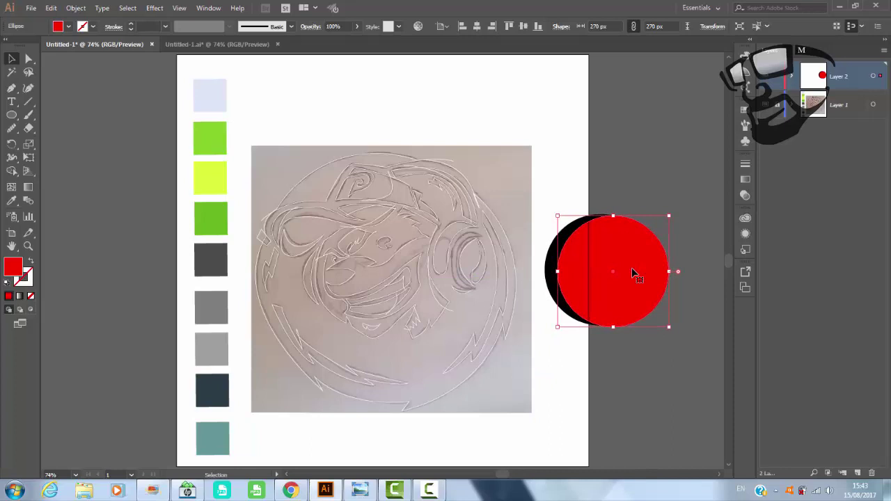
{"action": "left_click", "coordinate": [547, 267], "text": "shift"}
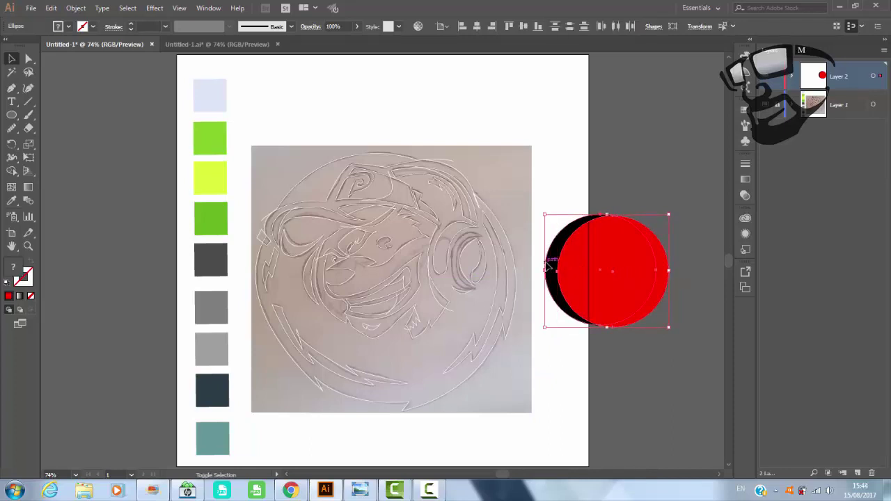
{"action": "left_click", "coordinate": [207, 9]}
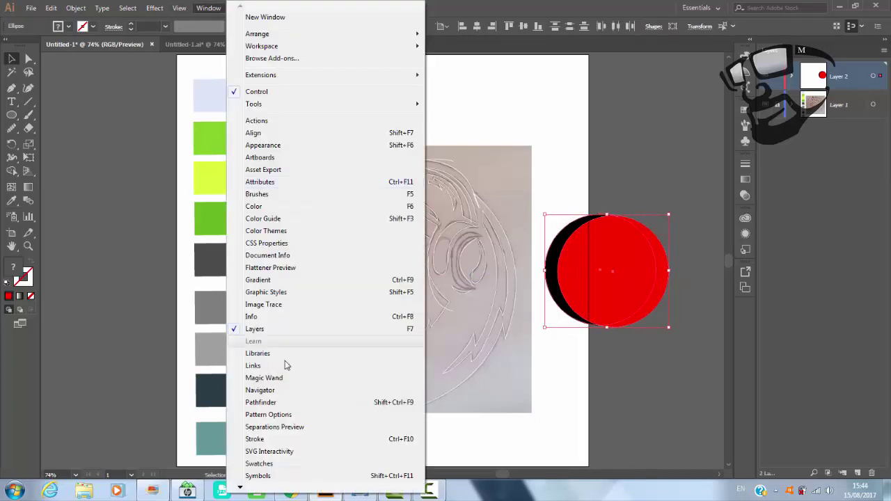
Subtract the red circle from the black one with Pathfinder, then shrink the crescent onto the right earpiece.
{"action": "left_click", "coordinate": [282, 400]}
{"action": "left_click", "coordinate": [435, 103]}
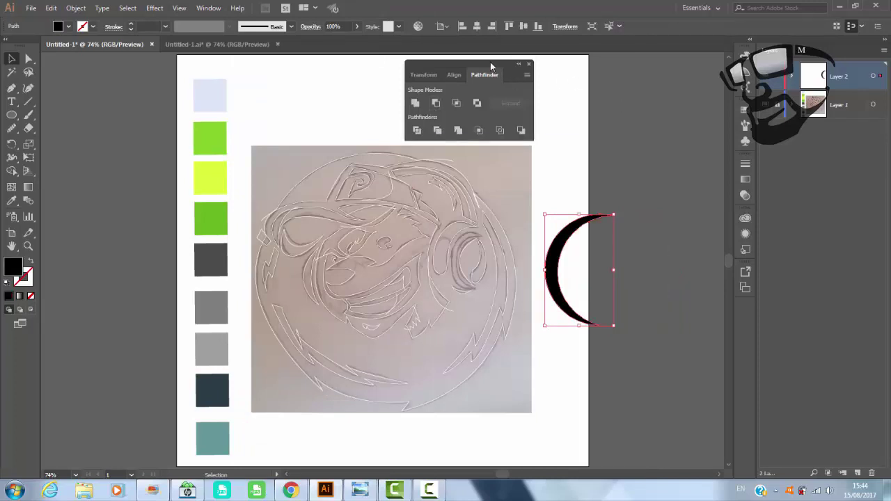
{"action": "left_click_drag", "start_coordinate": [491, 66], "coordinate": [744, 310]}
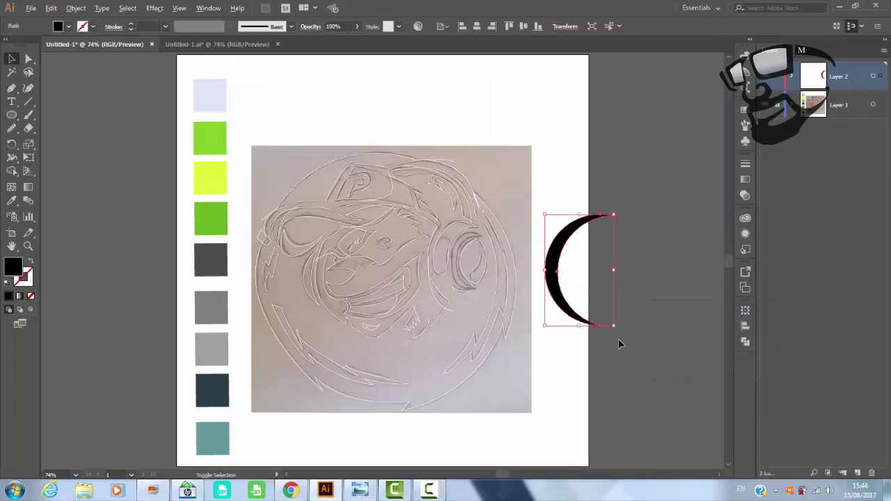
{"action": "left_click_drag", "start_coordinate": [613, 325], "coordinate": [603, 308]}
{"action": "mouse_move", "coordinate": [579, 269]}
{"action": "left_mouse_down"}
{"action": "mouse_move", "coordinate": [454, 254]}
{"action": "mouse_move", "coordinate": [458, 279]}
{"action": "mouse_move", "coordinate": [495, 293]}
{"action": "left_mouse_up"}
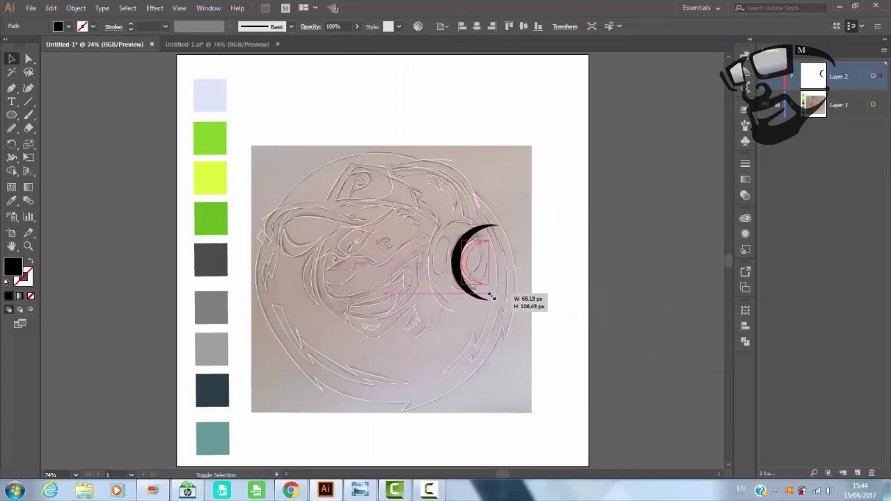
{"action": "left_click_drag", "start_coordinate": [478, 262], "coordinate": [469, 264]}
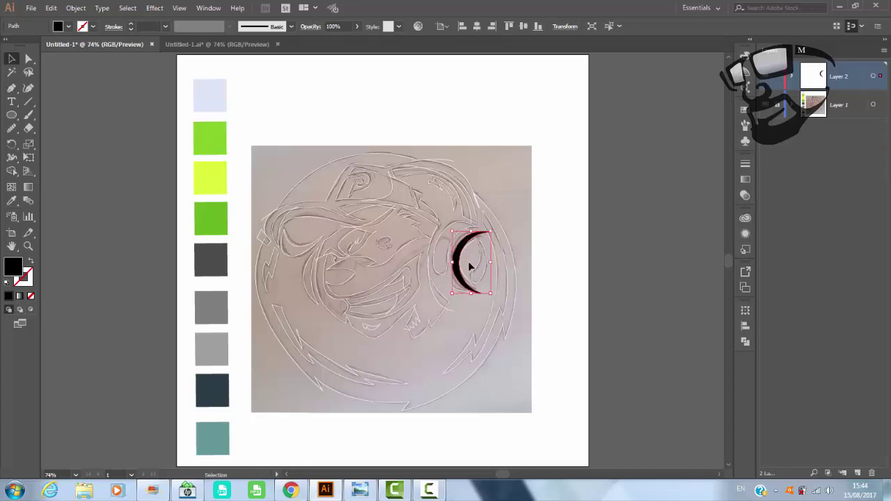
{"action": "left_click", "coordinate": [360, 251]}
Zoom in and refine the crescent, shifting it left and shortening and narrowing it to fit the earpiece.
{"action": "key", "text": "z"}
{"action": "left_click_drag", "start_coordinate": [422, 179], "coordinate": [512, 333]}
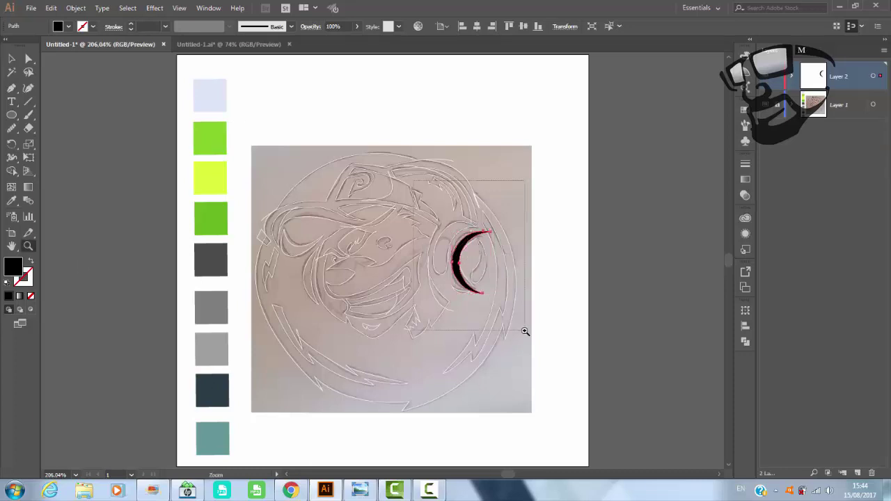
{"action": "left_click", "coordinate": [11, 59]}
{"action": "left_click_drag", "start_coordinate": [387, 222], "coordinate": [380, 221]}
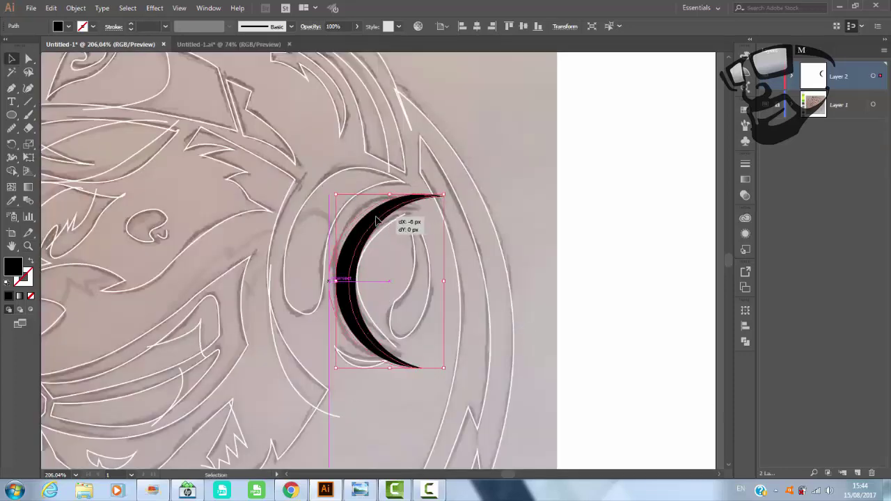
{"action": "key", "text": "shift+grave"}
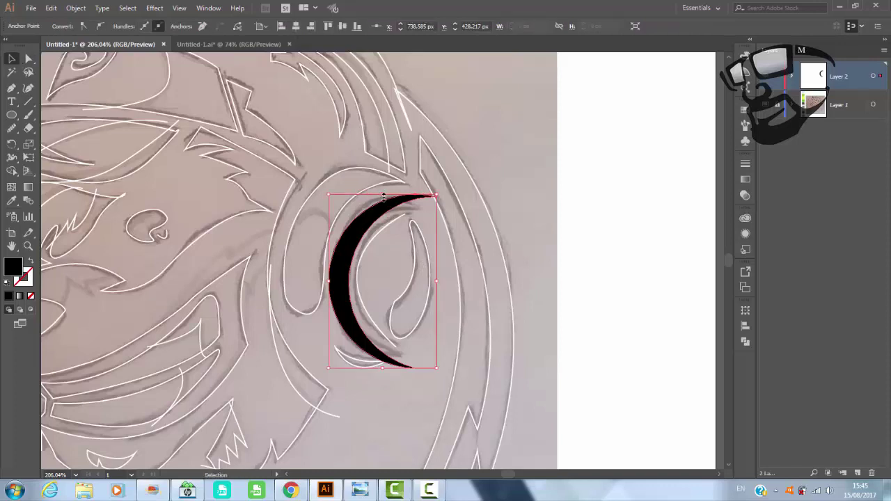
{"action": "left_click_drag", "start_coordinate": [383, 198], "coordinate": [383, 200]}
{"action": "left_click_drag", "start_coordinate": [383, 368], "coordinate": [385, 357]}
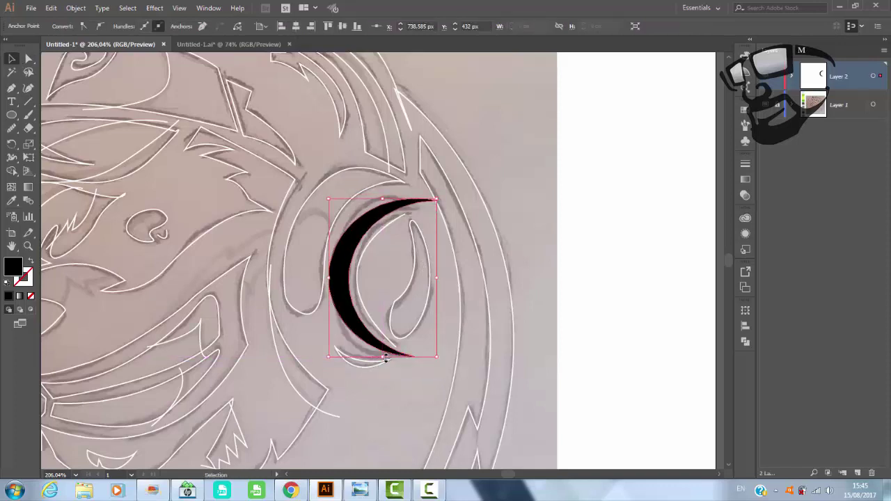
{"action": "left_click_drag", "start_coordinate": [439, 279], "coordinate": [422, 281]}
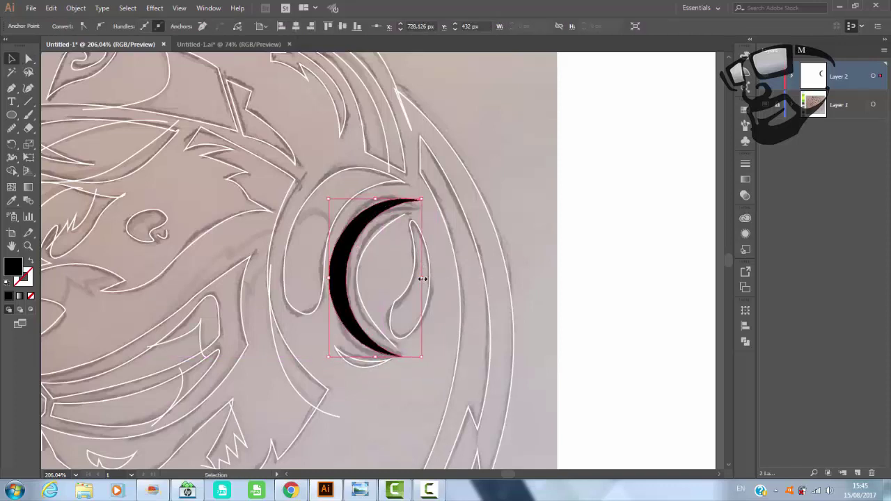
Reselect the crescent, then fit the whole artboard in view.
{"action": "left_click", "coordinate": [529, 206]}
{"action": "left_click", "coordinate": [347, 265]}
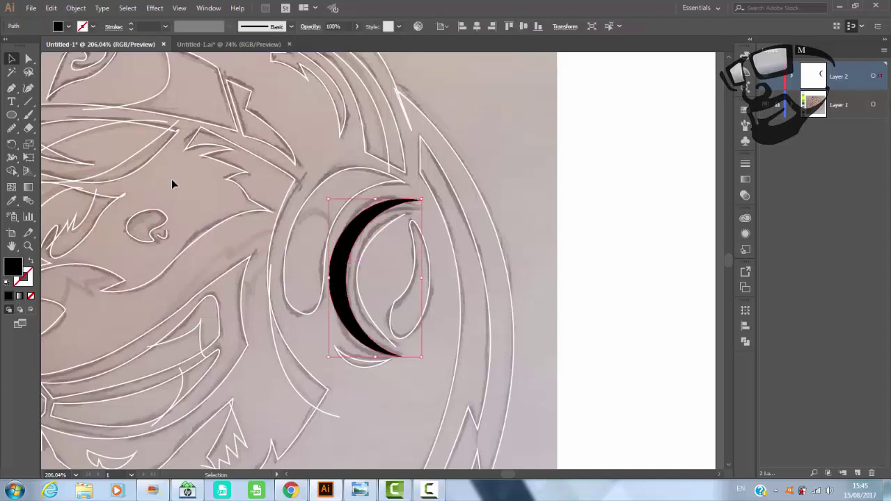
{"action": "key", "text": "ctrl+plus"}
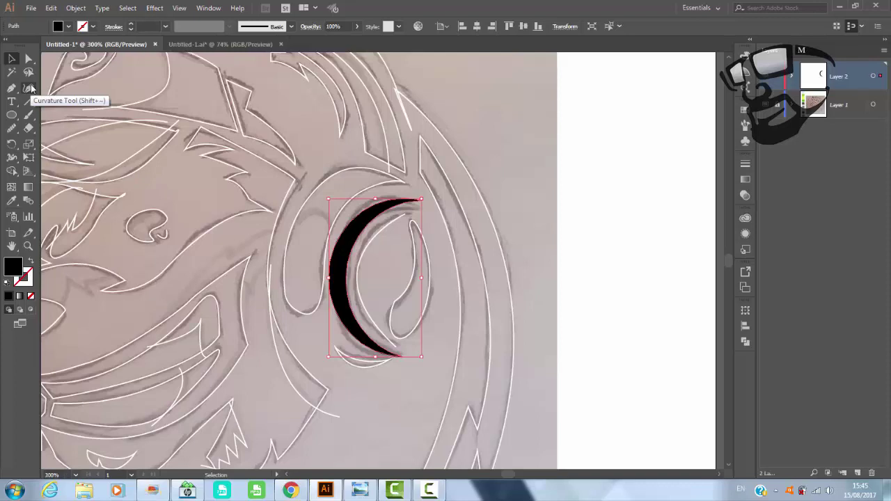
{"action": "key", "text": "ctrl+0"}
Draw a black circle, duplicate it in red beside the artboard, and nudge the copy up and right.
{"action": "left_click", "coordinate": [550, 241]}
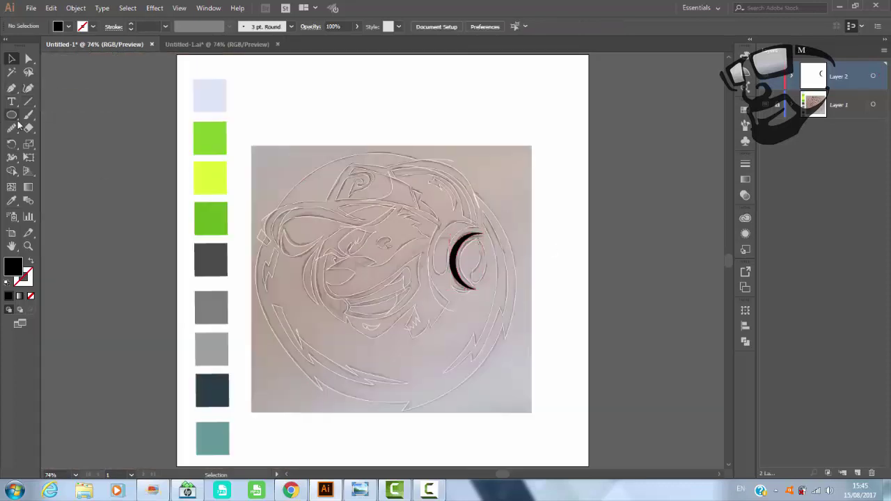
{"action": "left_click", "coordinate": [12, 115]}
{"action": "left_click_drag", "start_coordinate": [406, 88], "coordinate": [461, 145]}
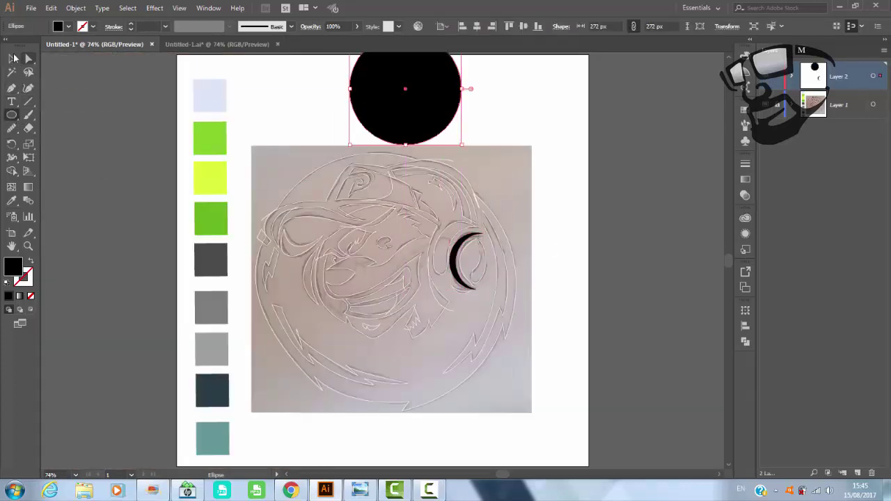
{"action": "left_click", "coordinate": [14, 58]}
{"action": "mouse_move", "coordinate": [433, 82]}
{"action": "left_mouse_down"}
{"action": "mouse_move", "coordinate": [616, 119]}
{"action": "mouse_move", "coordinate": [672, 143]}
{"action": "mouse_move", "coordinate": [641, 145]}
{"action": "left_mouse_up"}
{"action": "left_click", "coordinate": [69, 29]}
{"action": "left_click", "coordinate": [39, 45]}
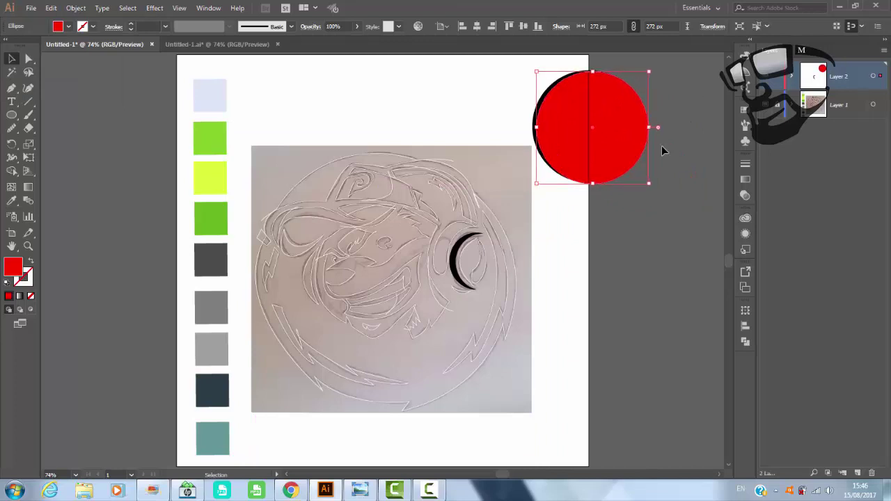
{"action": "key", "text": "Right"}
{"action": "key", "text": "Up"}
{"action": "key", "text": "Up"}
{"action": "key", "text": "Up"}
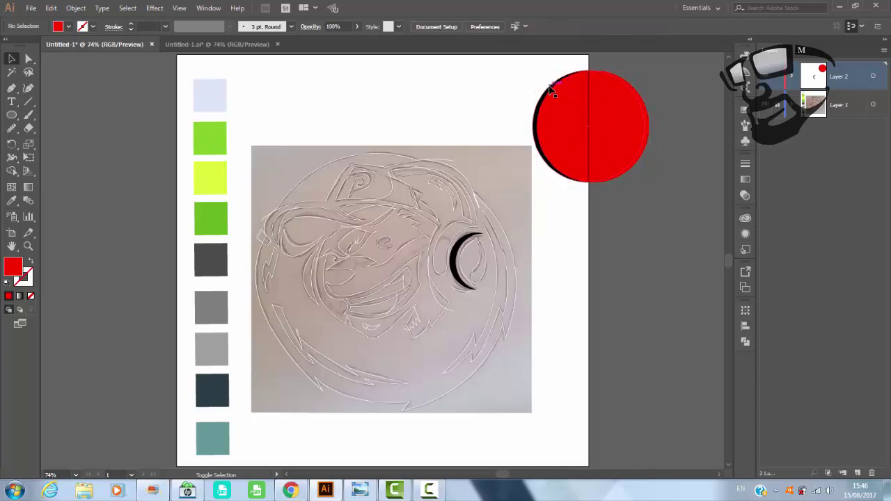
Subtract the red circle from the black one and shrink the thin crescent onto the headphone.
{"action": "left_click", "coordinate": [553, 94]}
{"action": "left_click", "coordinate": [637, 157], "text": "shift"}
{"action": "left_click", "coordinate": [744, 342]}
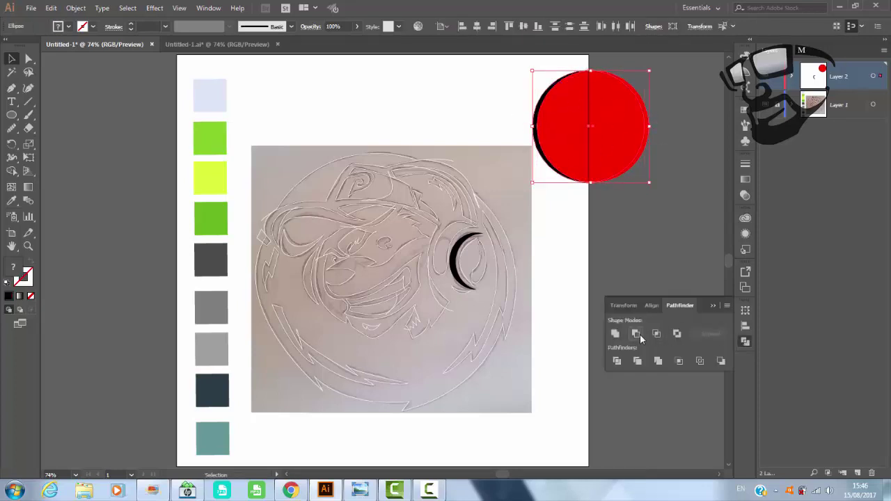
{"action": "left_click", "coordinate": [637, 334]}
{"action": "mouse_move", "coordinate": [532, 115]}
{"action": "left_mouse_down"}
{"action": "mouse_move", "coordinate": [504, 210]}
{"action": "mouse_move", "coordinate": [456, 262]}
{"action": "left_mouse_up"}
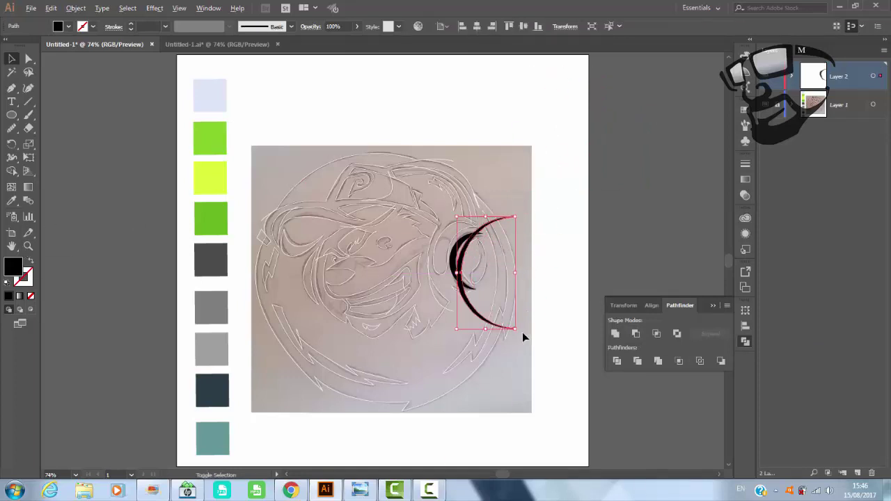
{"action": "left_click_drag", "start_coordinate": [516, 328], "coordinate": [478, 282]}
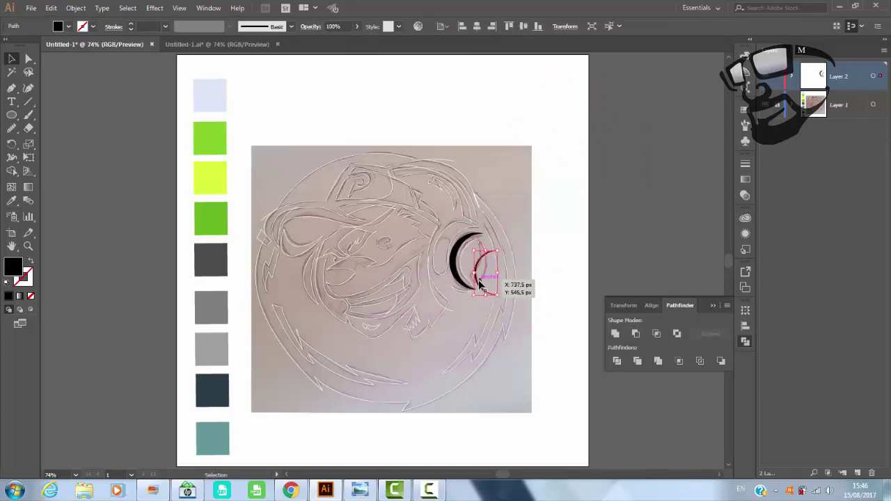
Fit the thin arc inside the first crescent, fit the artboard in view, and swap fill and stroke.
{"action": "key", "text": "ctrl+plus"}
{"action": "key", "text": "ctrl+plus"}
{"action": "key", "text": "ctrl+plus"}
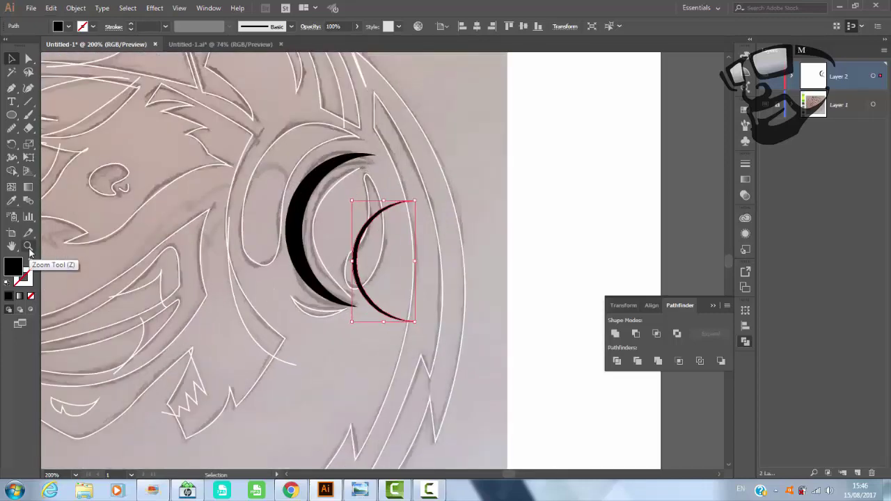
{"action": "left_click_drag", "start_coordinate": [368, 232], "coordinate": [322, 196]}
{"action": "left_click_drag", "start_coordinate": [368, 290], "coordinate": [368, 289]}
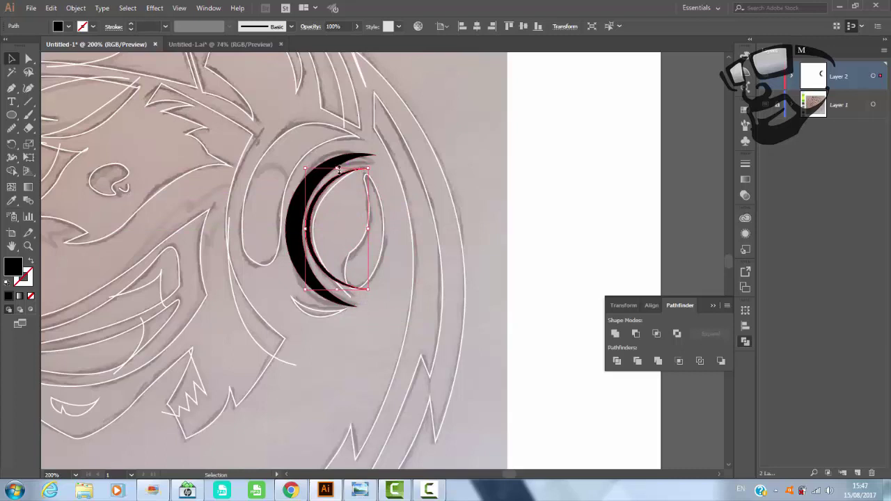
{"action": "left_click_drag", "start_coordinate": [338, 169], "coordinate": [338, 168]}
{"action": "left_click_drag", "start_coordinate": [338, 289], "coordinate": [325, 297]}
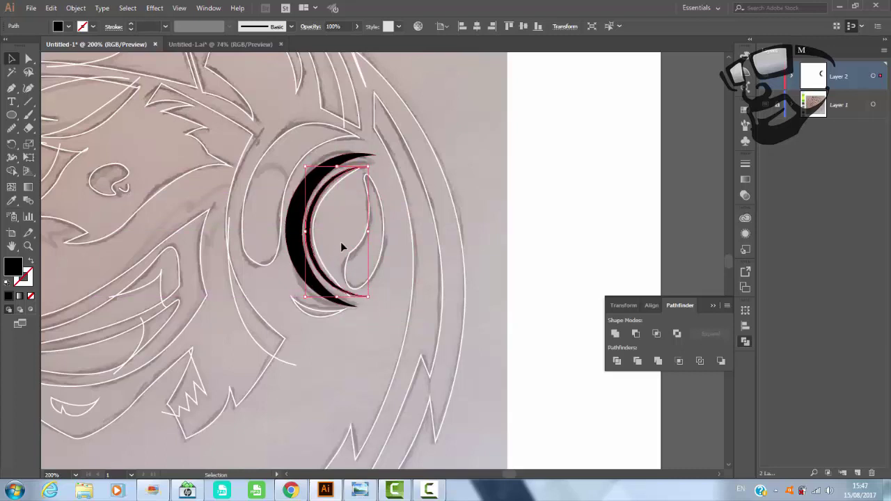
{"action": "left_click", "coordinate": [488, 161]}
{"action": "key", "text": "ctrl+plus"}
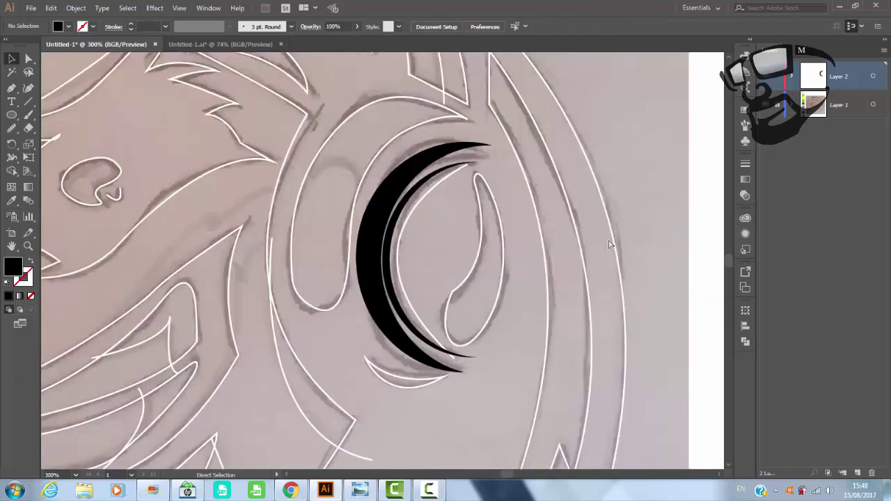
{"action": "key", "text": "ctrl+0"}
{"action": "key", "text": "shift+x"}
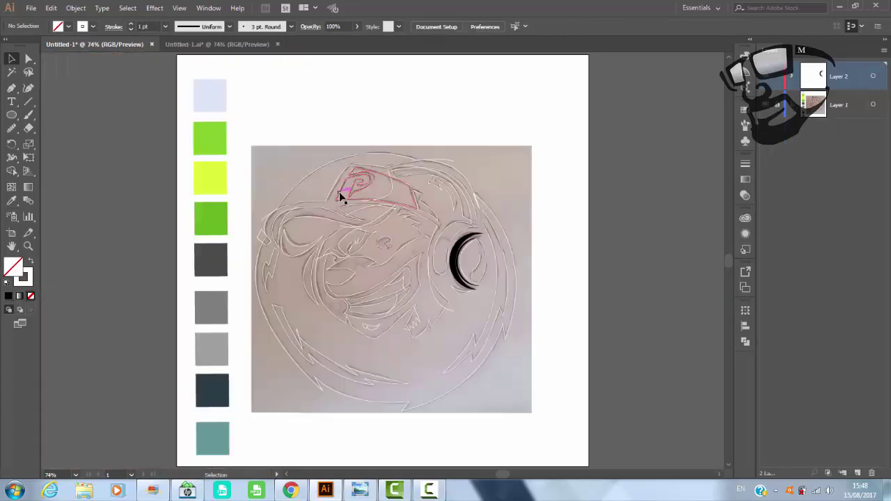
Zoom in on the panda and fill the cap's front panel white.
{"action": "left_click_drag", "start_coordinate": [239, 131], "coordinate": [567, 434]}
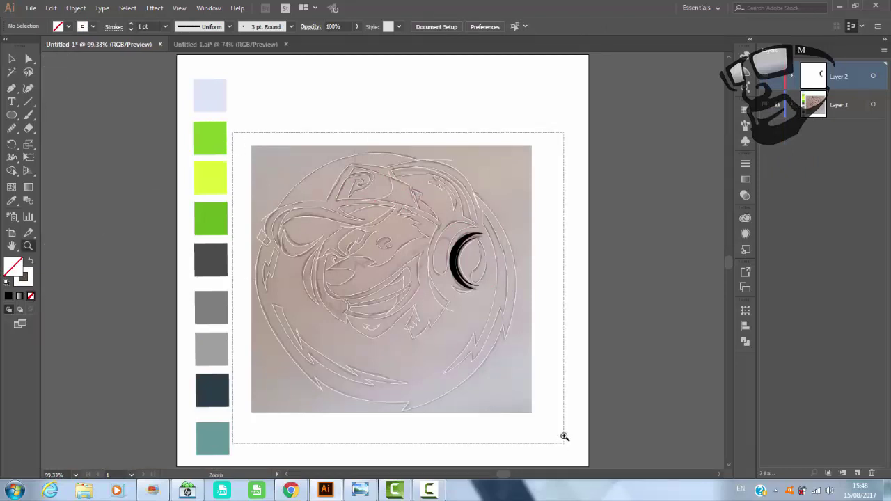
{"action": "key", "text": "v"}
{"action": "left_click", "coordinate": [371, 136]}
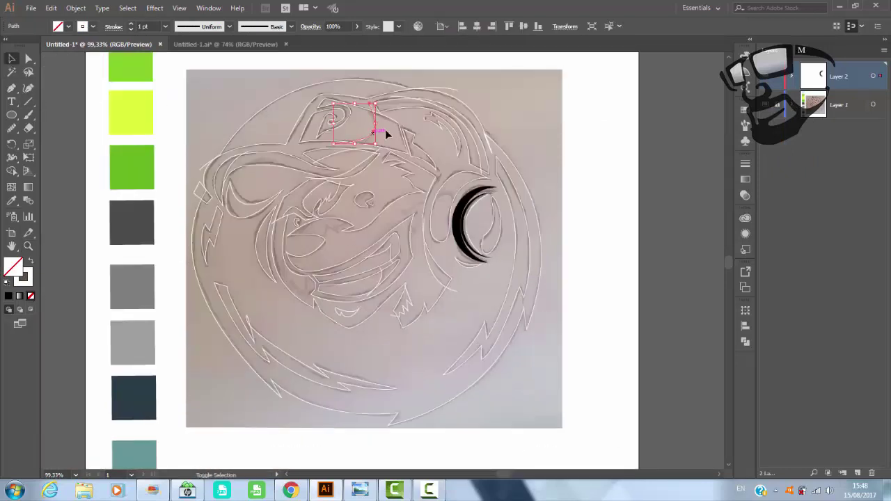
{"action": "left_click", "coordinate": [386, 129]}
{"action": "left_click", "coordinate": [524, 119]}
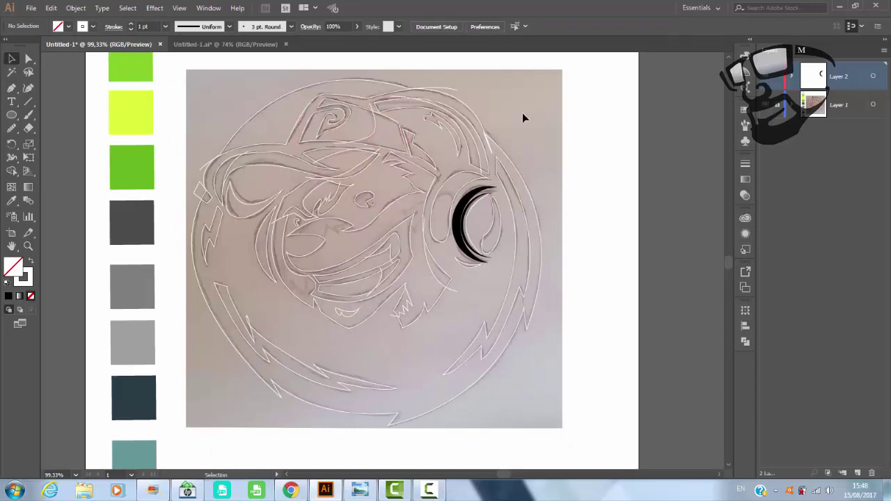
{"action": "left_click", "coordinate": [332, 135]}
{"action": "left_click", "coordinate": [58, 26]}
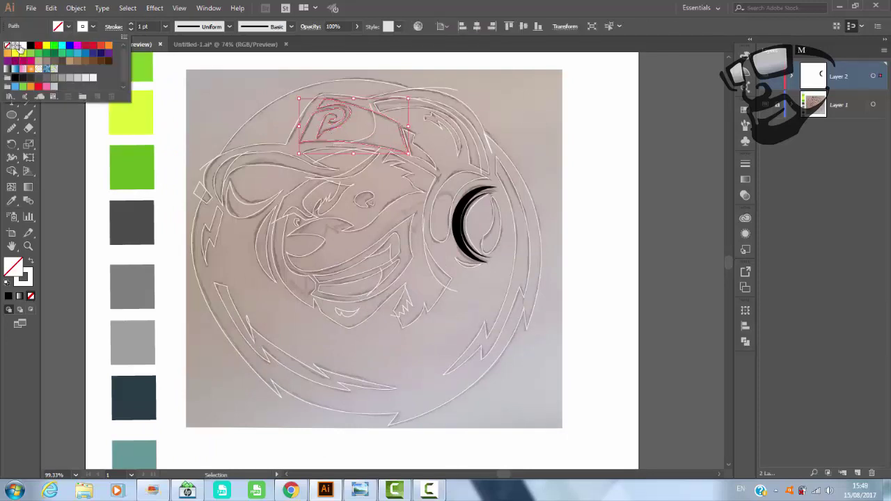
{"action": "left_click", "coordinate": [14, 45]}
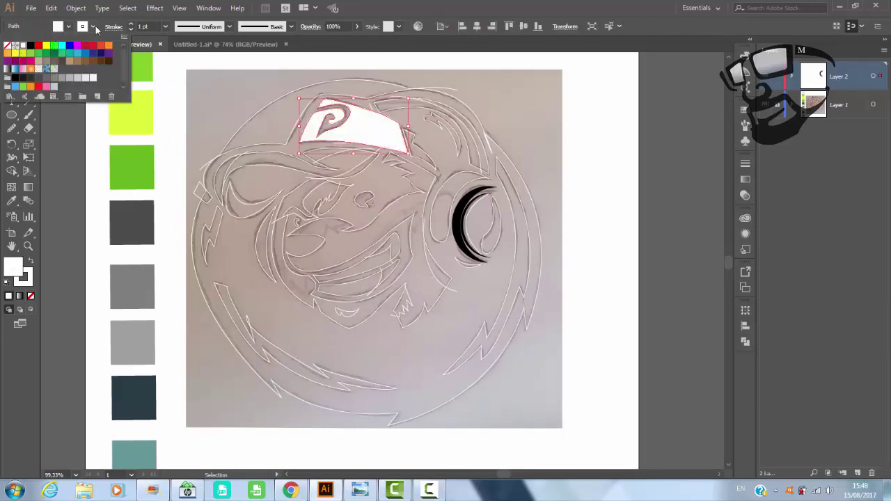
{"action": "left_click", "coordinate": [516, 92]}
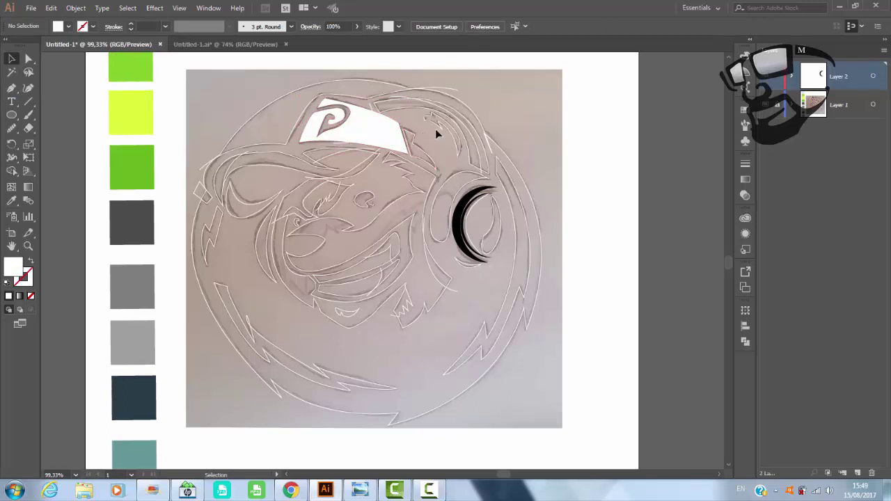
Fill the panda's face white and remove its outline.
{"action": "left_click", "coordinate": [317, 153]}
{"action": "left_click", "coordinate": [67, 28]}
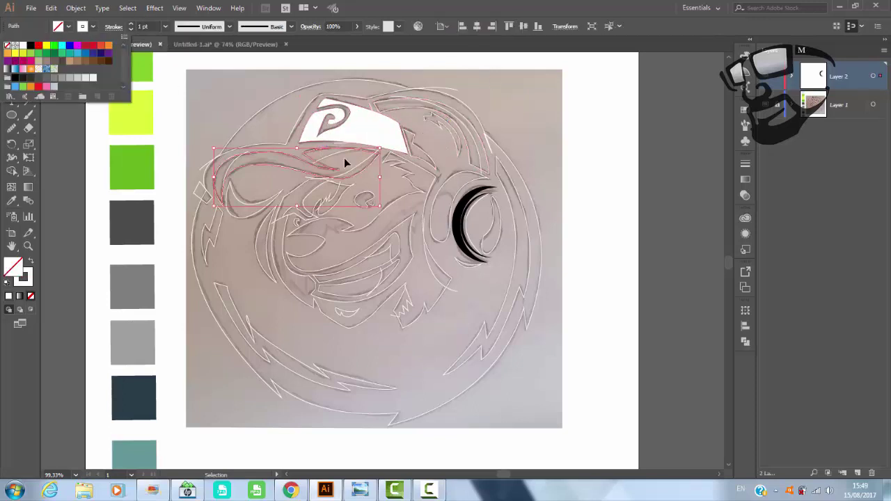
{"action": "left_click", "coordinate": [432, 178]}
{"action": "left_click", "coordinate": [68, 27]}
{"action": "left_click", "coordinate": [15, 46]}
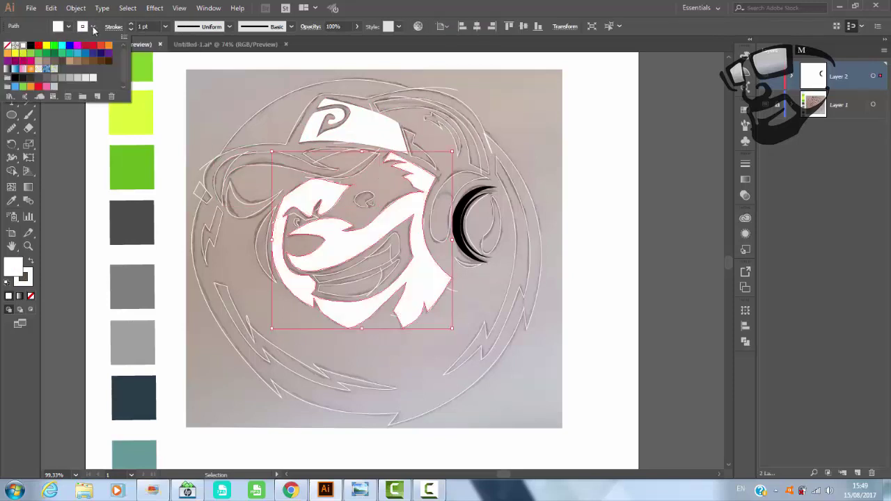
{"action": "left_click", "coordinate": [7, 45]}
{"action": "left_click", "coordinate": [581, 199]}
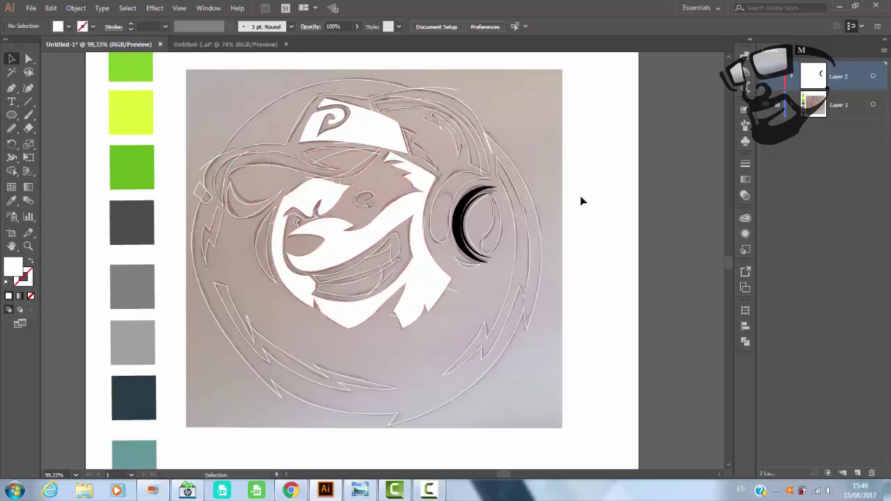
Fill both eyes white with no outline.
{"action": "left_click", "coordinate": [298, 223]}
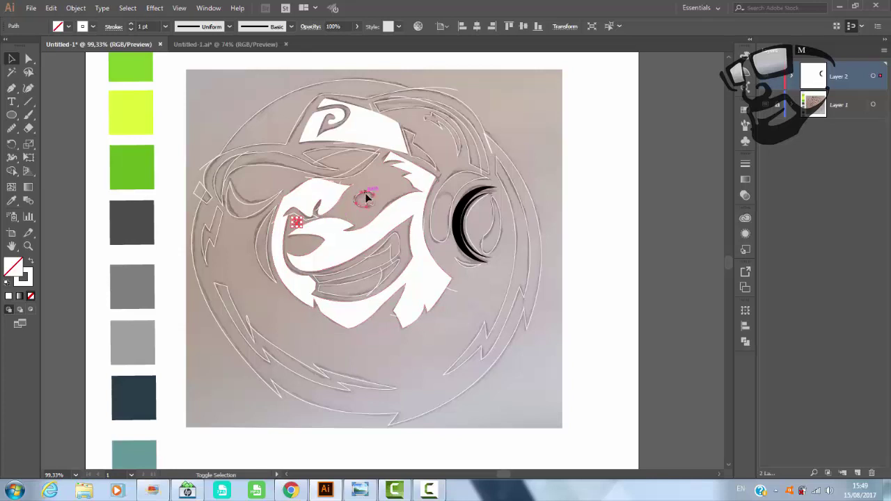
{"action": "left_click", "coordinate": [367, 198], "text": "shift"}
{"action": "left_click", "coordinate": [67, 27]}
{"action": "left_click", "coordinate": [15, 45]}
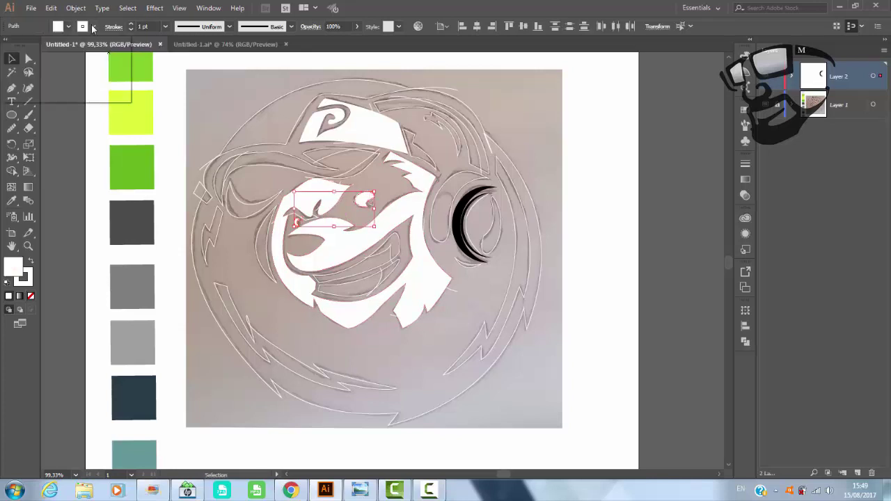
{"action": "left_click", "coordinate": [93, 28]}
{"action": "left_click", "coordinate": [7, 45]}
Turn the teeth's white outline into a white fill with Shift+X.
{"action": "left_click", "coordinate": [367, 268]}
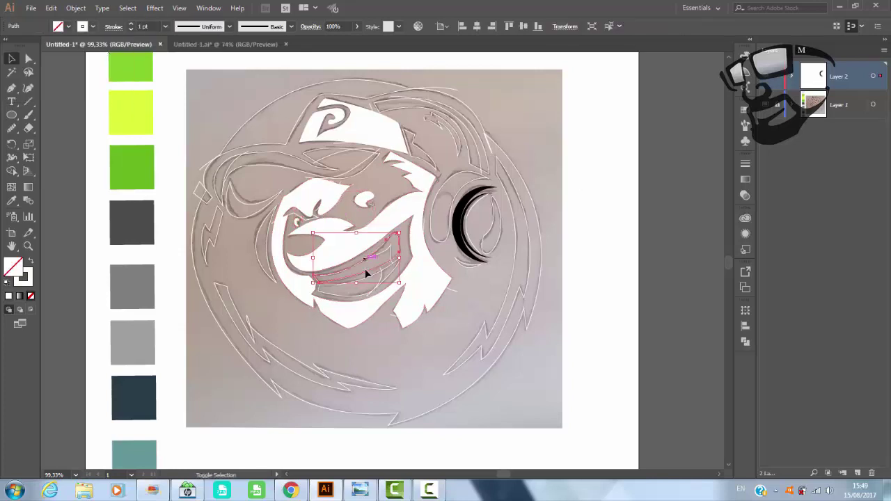
{"action": "left_click", "coordinate": [92, 29]}
{"action": "key", "text": "shift+x"}
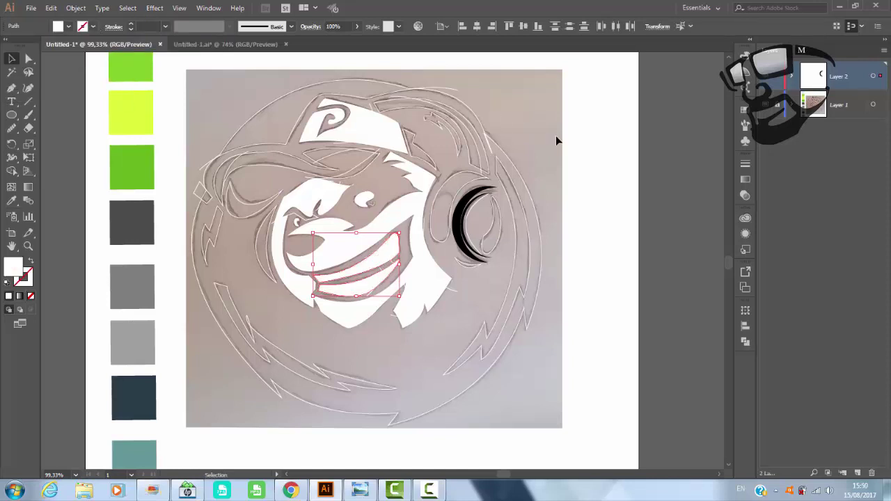
{"action": "left_click", "coordinate": [408, 113]}
Eyedropper-fill the headphone band, right swoosh and lightning bolts dark grey.
{"action": "key", "text": "i"}
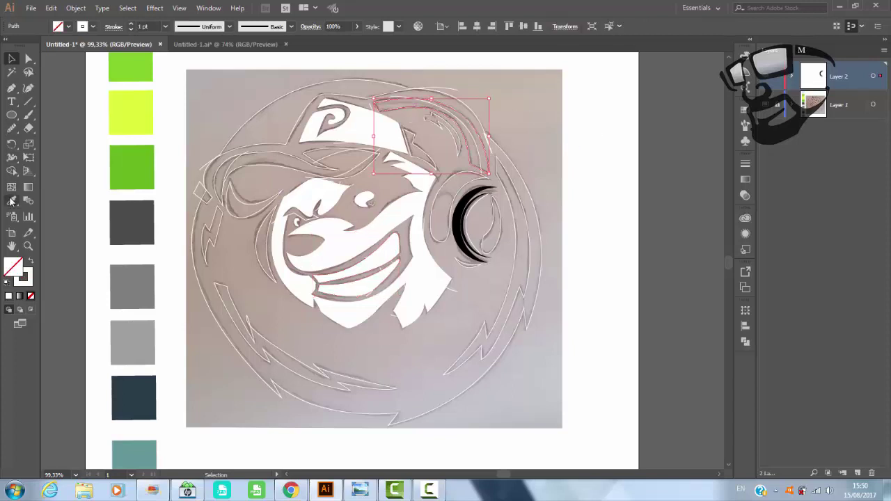
{"action": "left_click", "coordinate": [141, 215]}
{"action": "left_click", "coordinate": [513, 261], "text": "ctrl"}
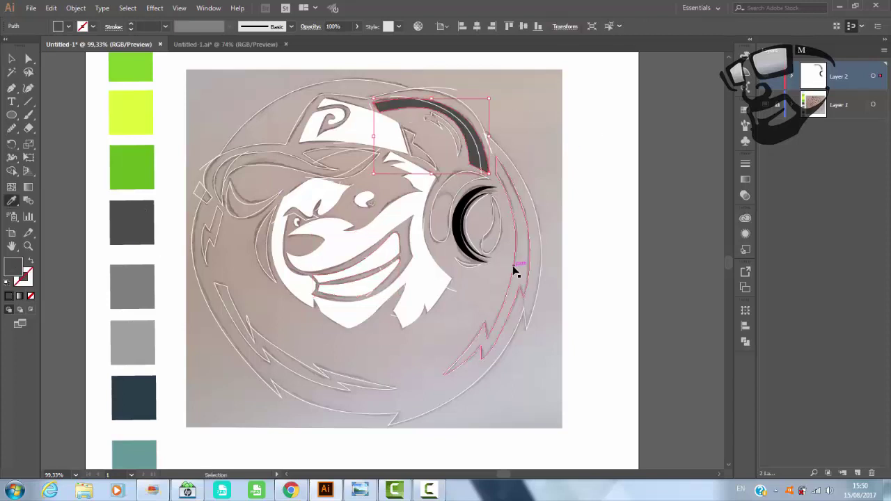
{"action": "left_click", "coordinate": [133, 223]}
{"action": "left_click", "coordinate": [306, 374], "text": "ctrl+shift"}
{"action": "left_click", "coordinate": [218, 319], "text": "ctrl"}
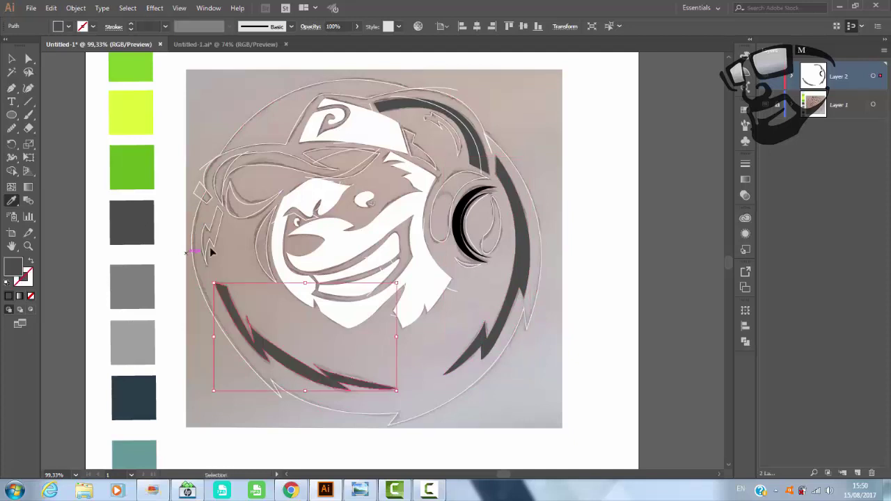
{"action": "left_click", "coordinate": [210, 234], "text": "ctrl"}
{"action": "left_click", "coordinate": [132, 223]}
Fill the piece by the headphone band and the cap green, and the small left piece teal.
{"action": "left_click", "coordinate": [433, 132], "text": "ctrl"}
{"action": "left_click", "coordinate": [418, 112]}
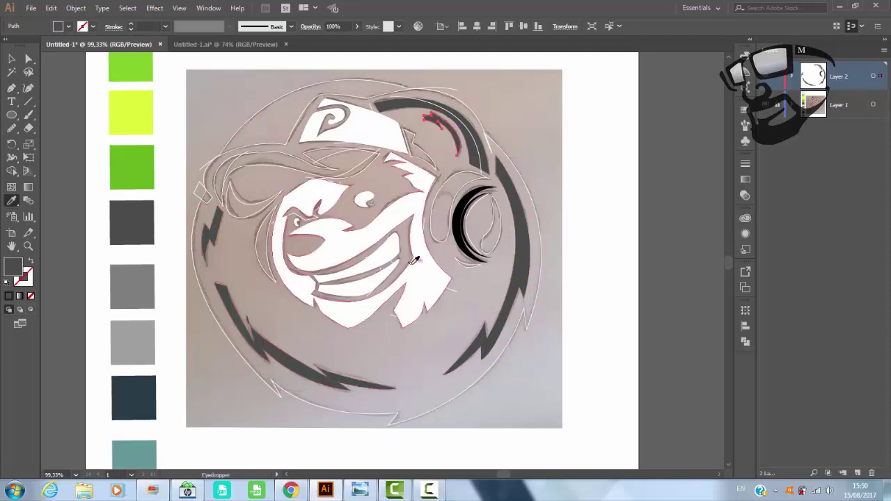
{"action": "left_click", "coordinate": [420, 164], "text": "ctrl"}
{"action": "left_click", "coordinate": [143, 158]}
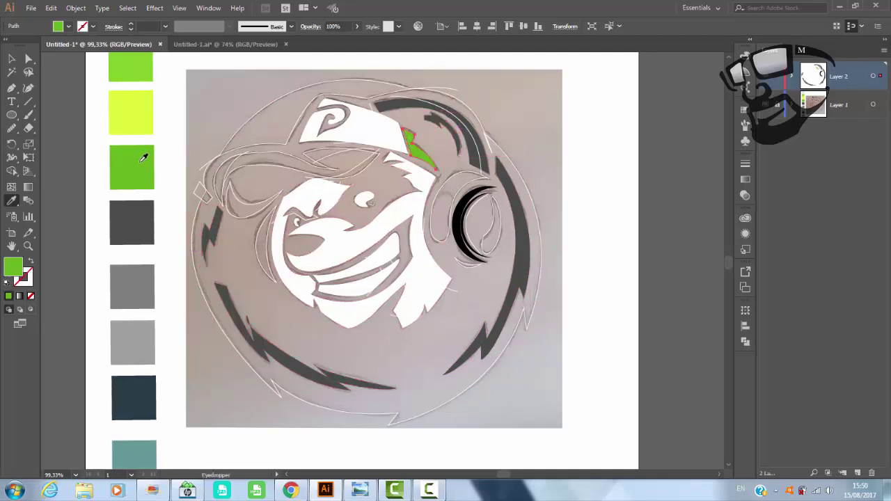
{"action": "left_click", "coordinate": [267, 169], "text": "ctrl"}
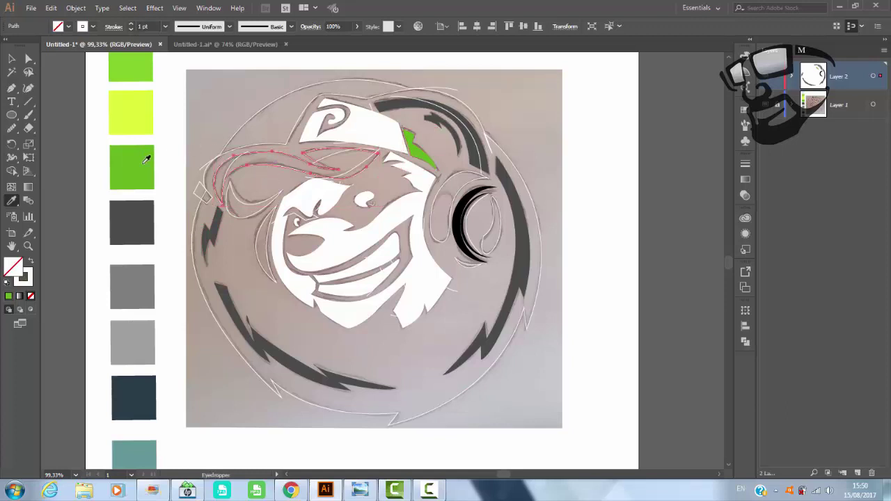
{"action": "left_click", "coordinate": [132, 163]}
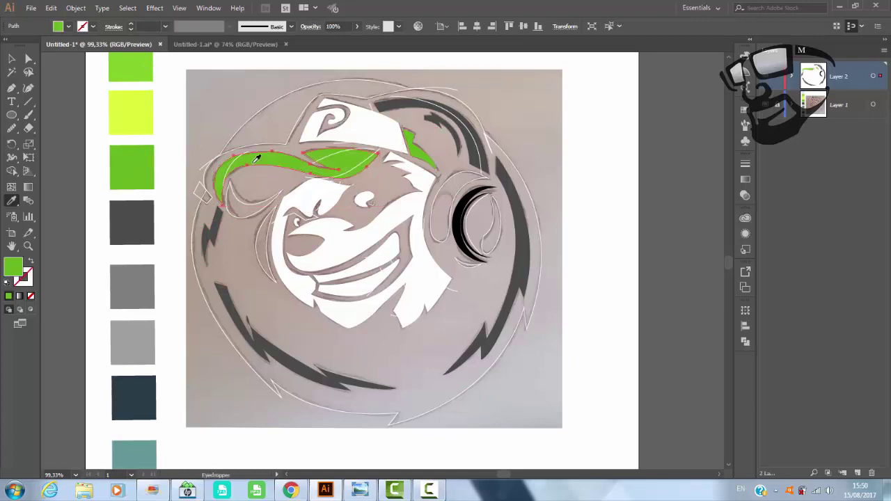
{"action": "left_click", "coordinate": [207, 201], "text": "ctrl"}
{"action": "left_click", "coordinate": [137, 446]}
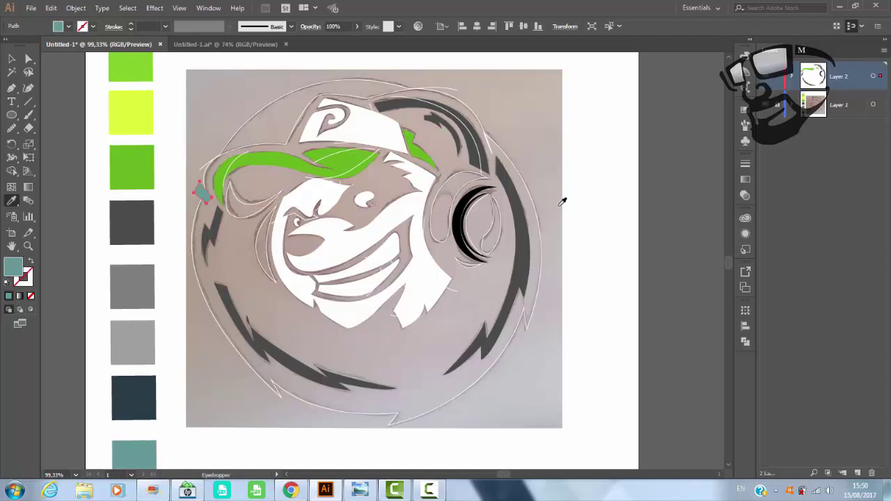
Fill the headphone piece and inner ear piece grey.
{"action": "left_click", "coordinate": [460, 195], "text": "ctrl"}
{"action": "left_click", "coordinate": [140, 285]}
{"action": "left_click", "coordinate": [501, 232], "text": "ctrl"}
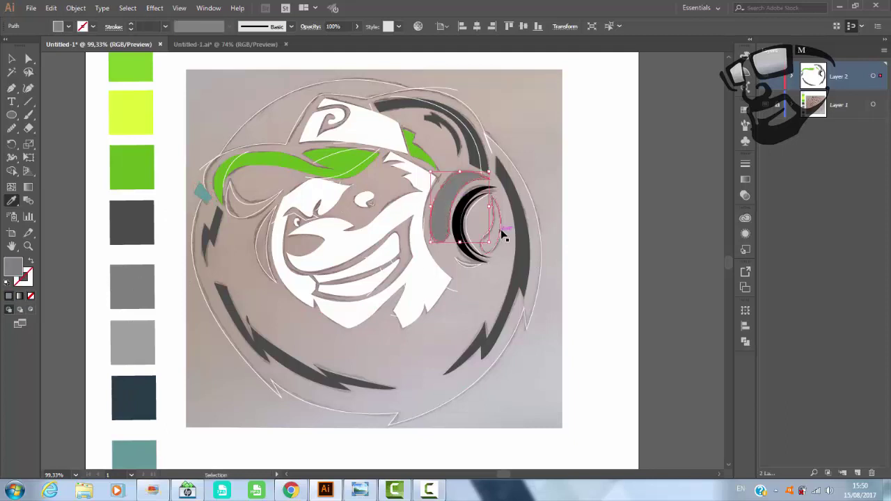
{"action": "left_click", "coordinate": [145, 293]}
{"action": "left_click", "coordinate": [467, 265], "text": "ctrl"}
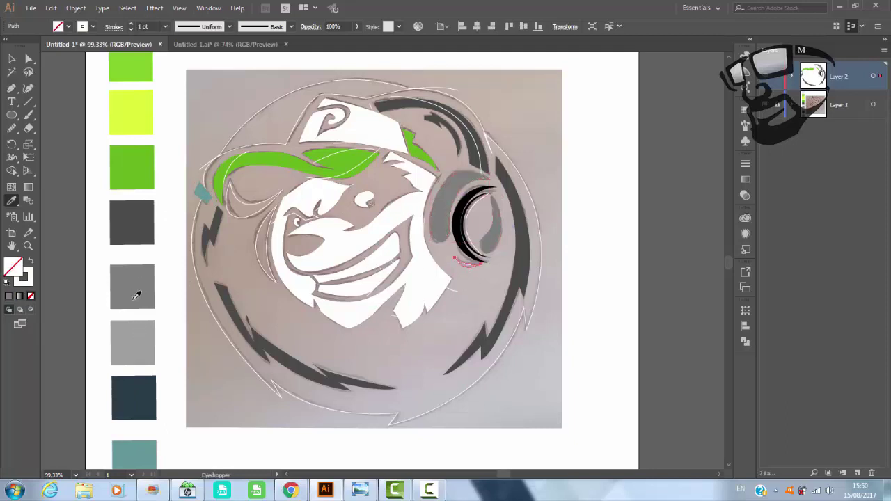
Fill the large outer circle black with no stroke.
{"action": "left_click", "coordinate": [521, 166], "text": "ctrl"}
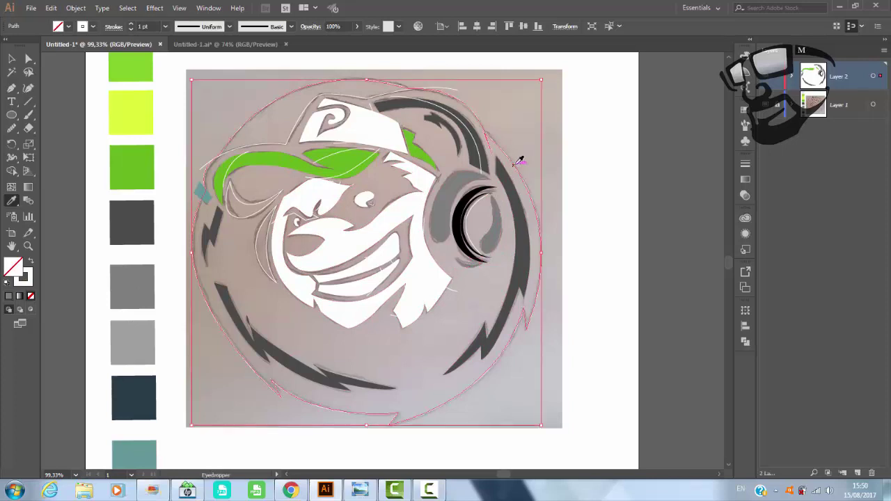
{"action": "left_click", "coordinate": [69, 26]}
{"action": "left_click", "coordinate": [30, 45]}
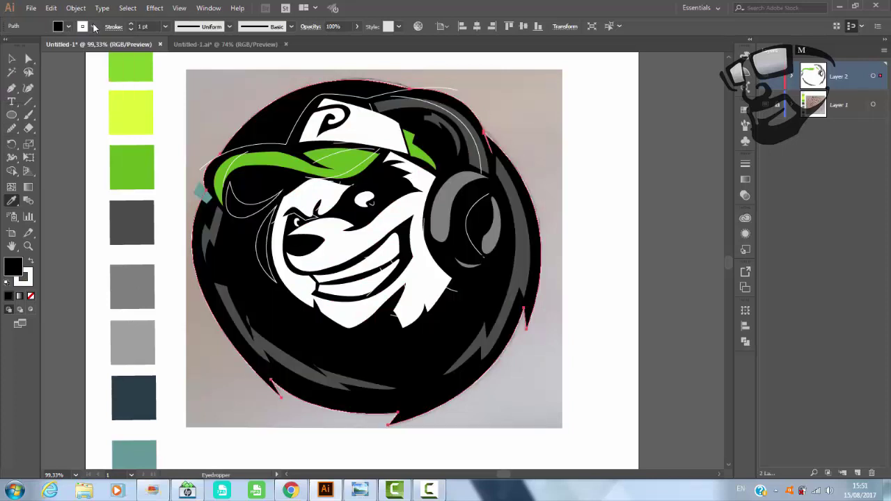
{"action": "left_click", "coordinate": [68, 26]}
{"action": "left_click", "coordinate": [7, 47]}
Eyedropper-fill the cap edge green and the cheek piece and inner headphone arcs grey.
{"action": "key", "text": "v"}
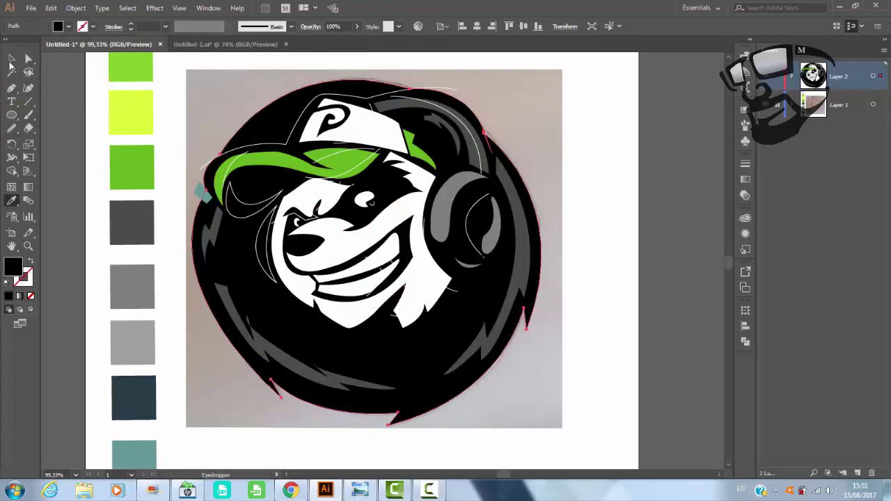
{"action": "left_click", "coordinate": [577, 213]}
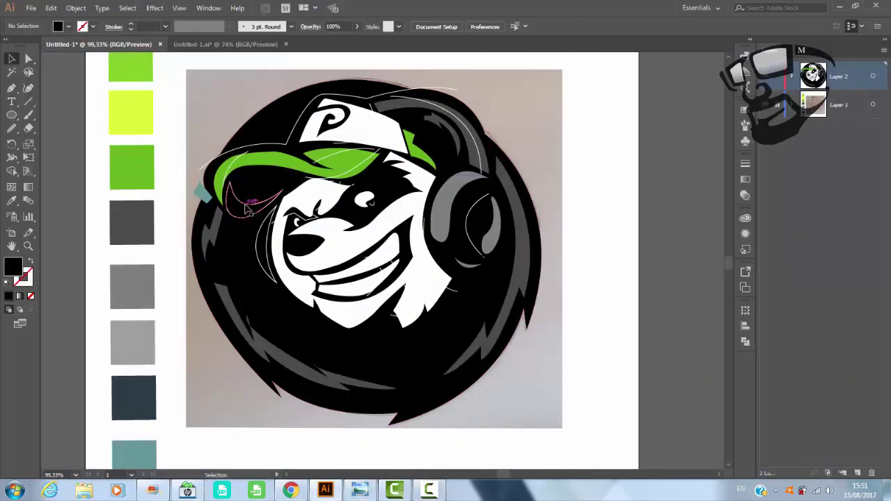
{"action": "left_click", "coordinate": [247, 208]}
{"action": "key", "text": "i"}
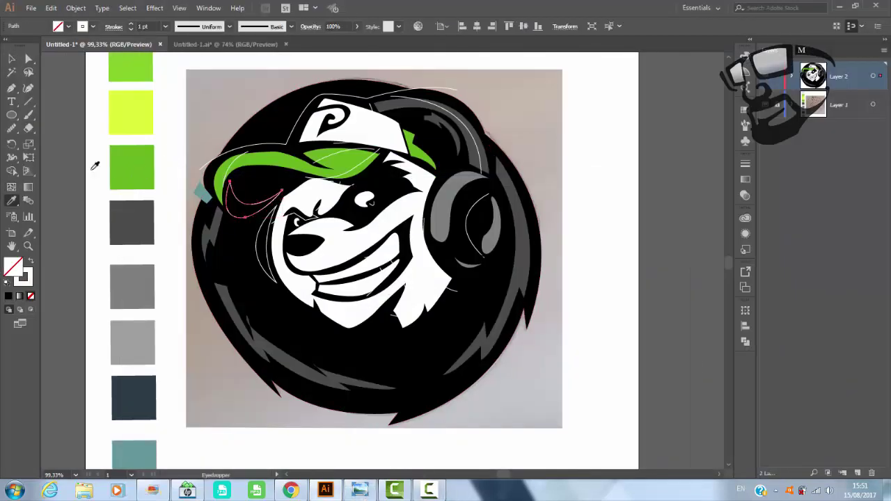
{"action": "left_click", "coordinate": [146, 161]}
{"action": "left_click", "coordinate": [259, 260], "text": "ctrl"}
{"action": "left_click", "coordinate": [146, 281]}
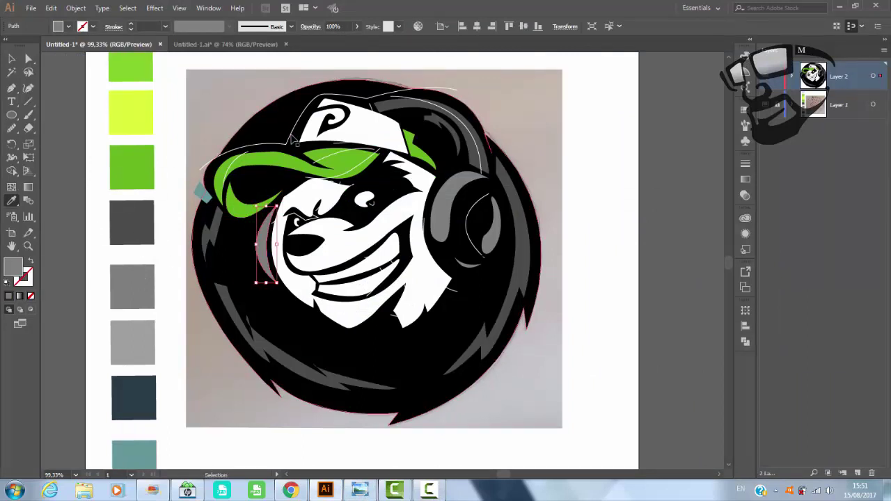
{"action": "left_click", "coordinate": [471, 240], "text": "ctrl"}
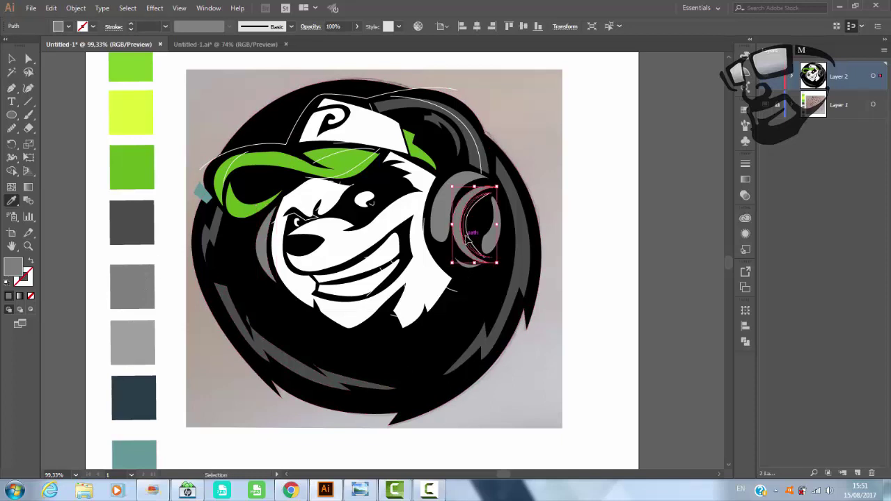
{"action": "left_click", "coordinate": [478, 208], "text": "ctrl"}
{"action": "key", "text": "ctrl+shift+a"}
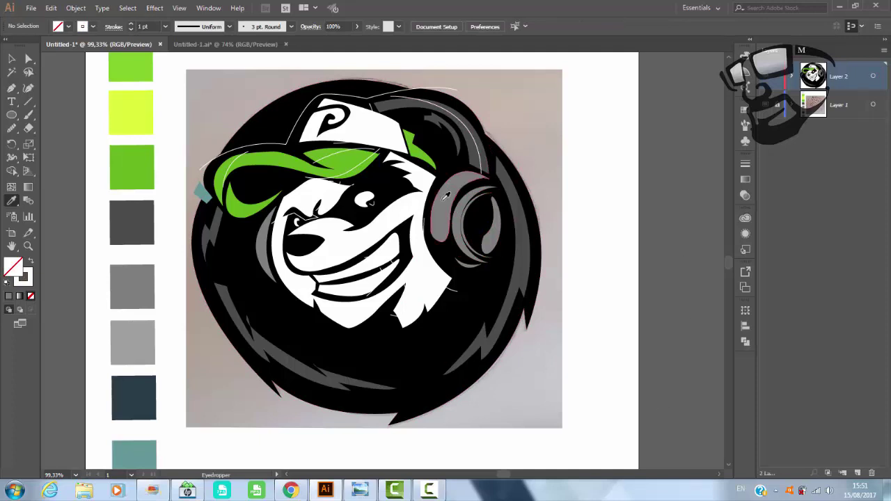
Draw a curved Pen path across the inner headphone arc, then fit the artboard in view.
{"action": "left_click", "coordinate": [11, 88]}
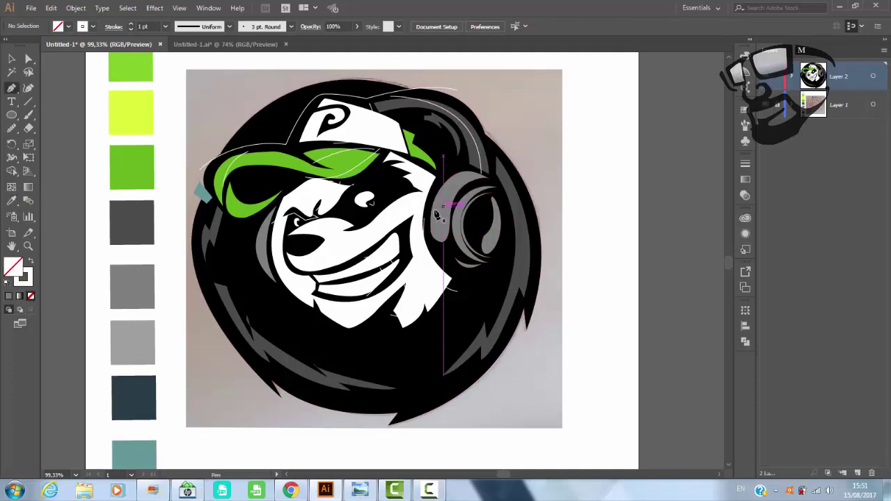
{"action": "left_click", "coordinate": [467, 193]}
{"action": "left_click_drag", "start_coordinate": [454, 197], "coordinate": [456, 222]}
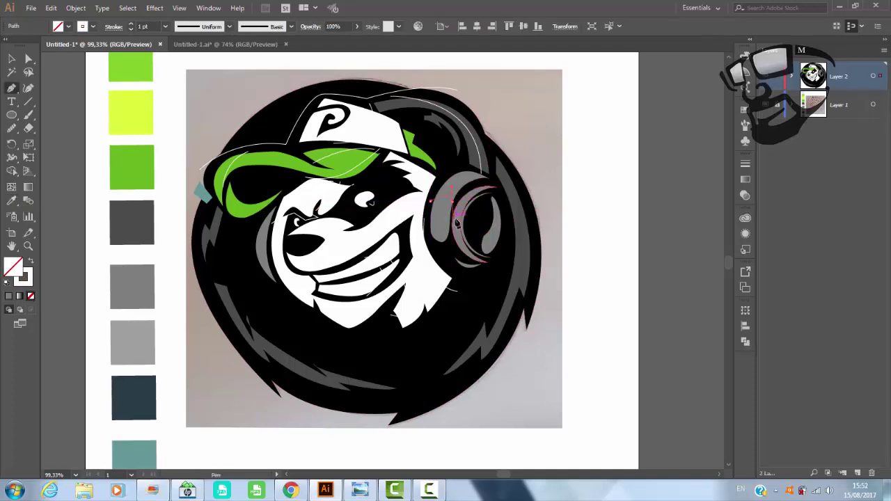
{"action": "key", "text": "ctrl+plus"}
{"action": "key", "text": "ctrl+plus"}
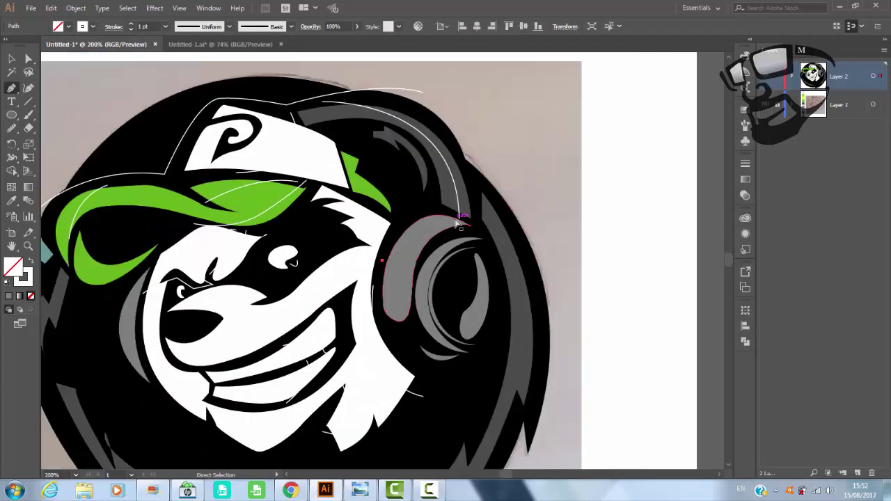
{"action": "scroll", "coordinate": [383, 259], "scroll_direction": "up", "scroll_amount": 2}
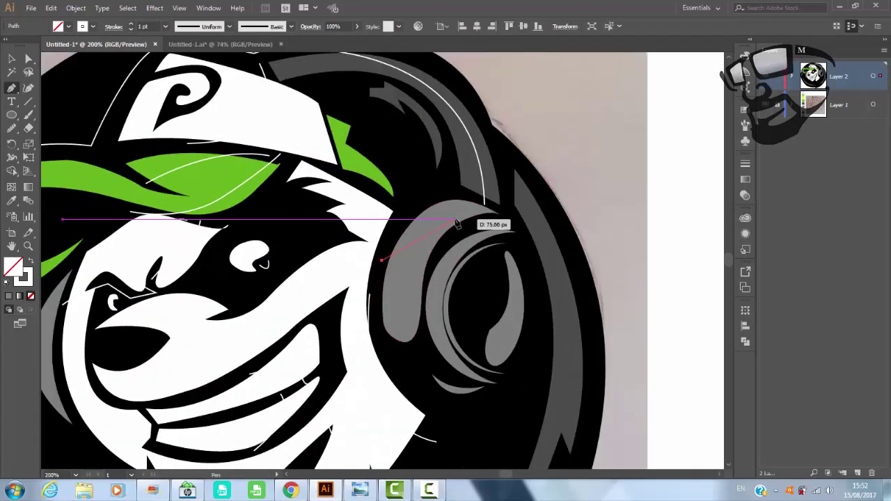
{"action": "left_click", "coordinate": [456, 310]}
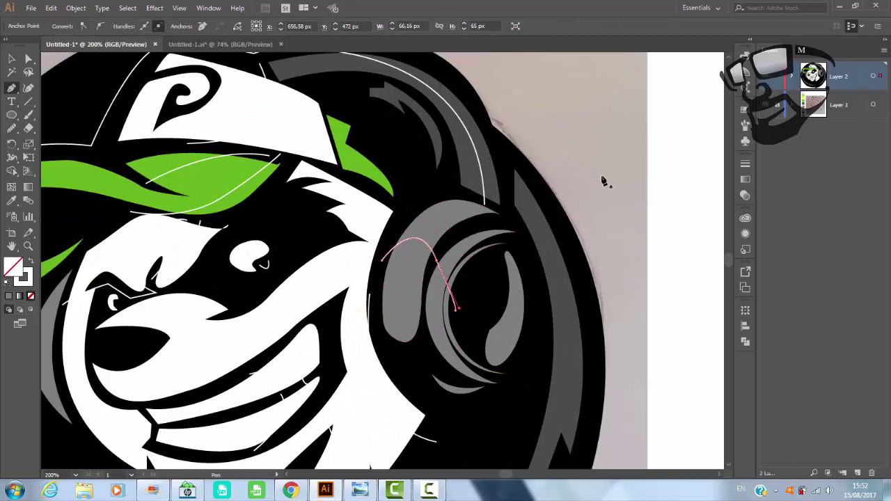
{"action": "key", "text": "ctrl+0"}
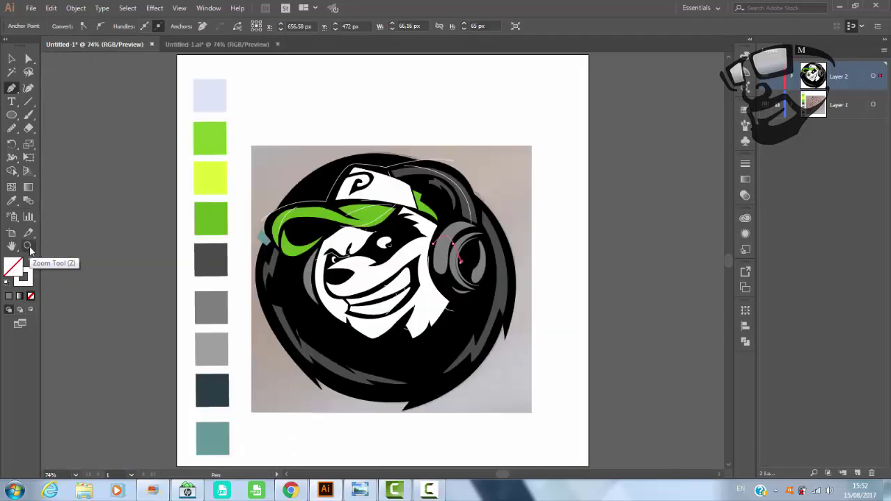
{"action": "left_click", "coordinate": [13, 58]}
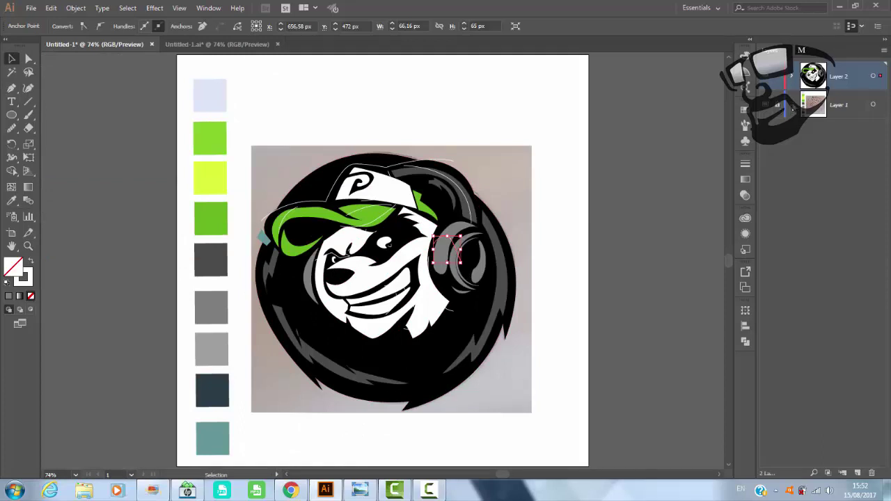
Hide the background reference photo and select the panda and cap shapes.
{"action": "left_click", "coordinate": [793, 105]}
{"action": "left_click", "coordinate": [766, 160]}
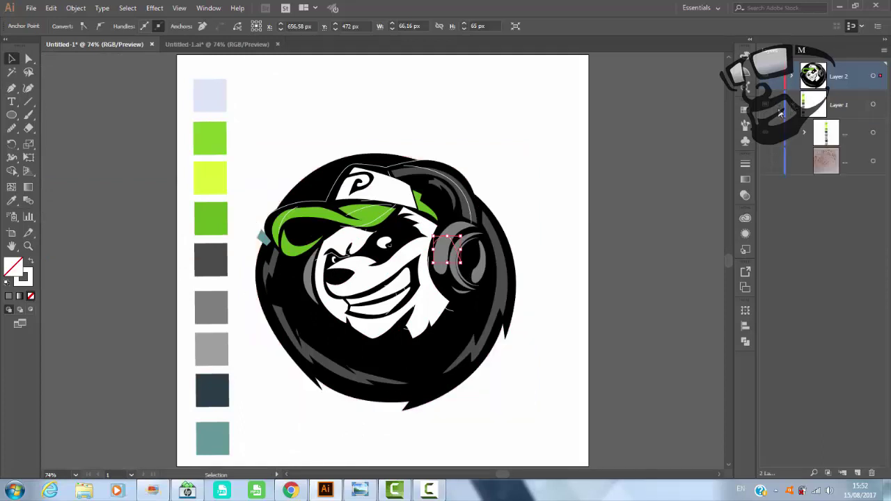
{"action": "left_click", "coordinate": [470, 113]}
{"action": "left_click", "coordinate": [319, 174]}
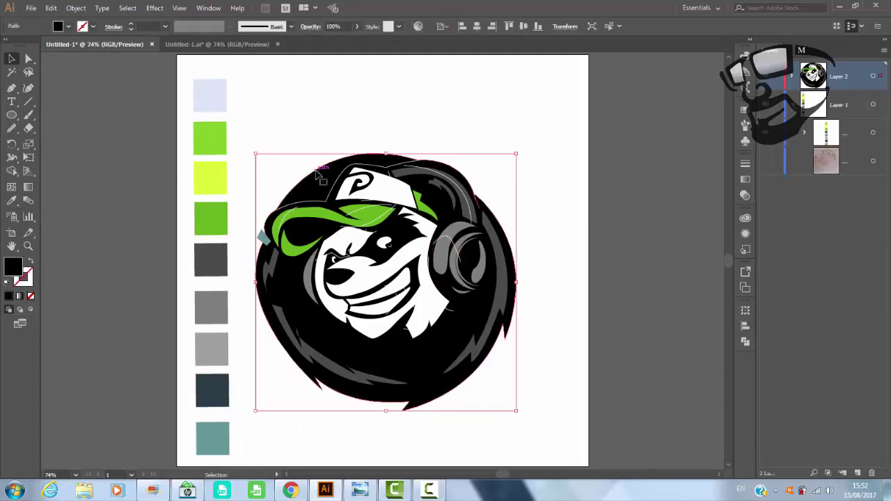
{"action": "left_click", "coordinate": [331, 189], "text": "shift"}
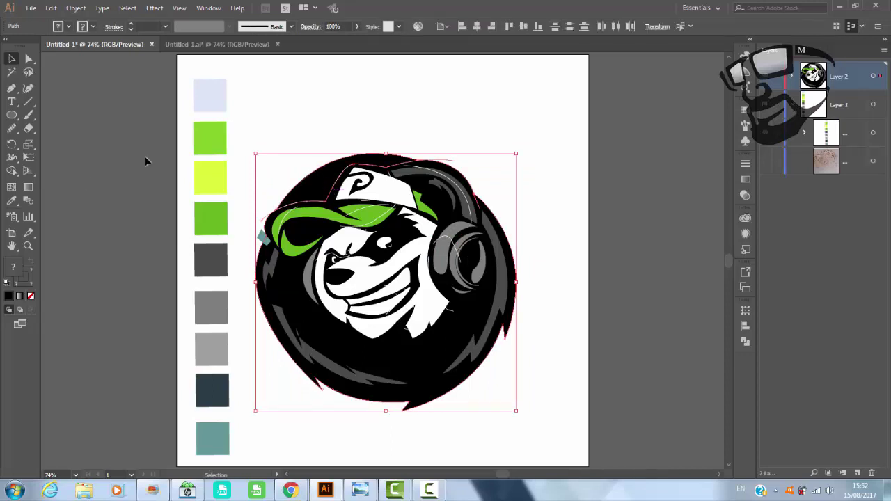
Merge the panda and cap shapes and fill the shape behind the cap teal.
{"action": "left_click", "coordinate": [11, 171]}
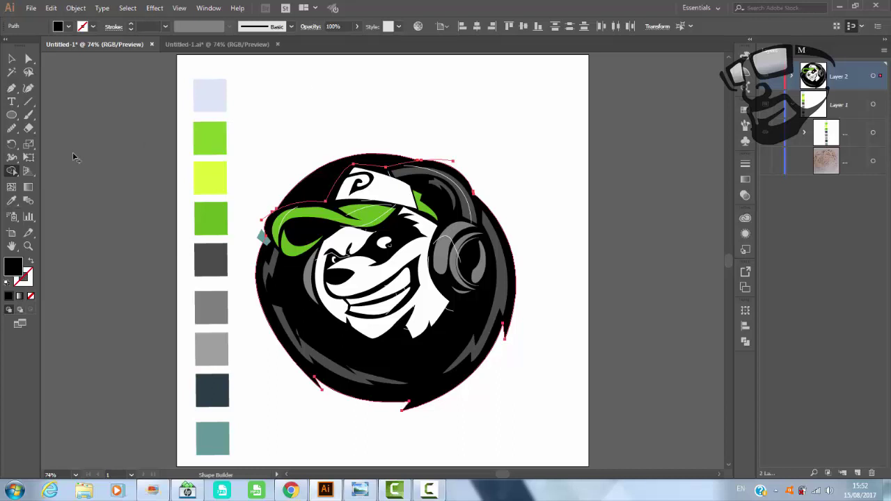
{"action": "key", "text": "v"}
{"action": "left_click", "coordinate": [330, 188]}
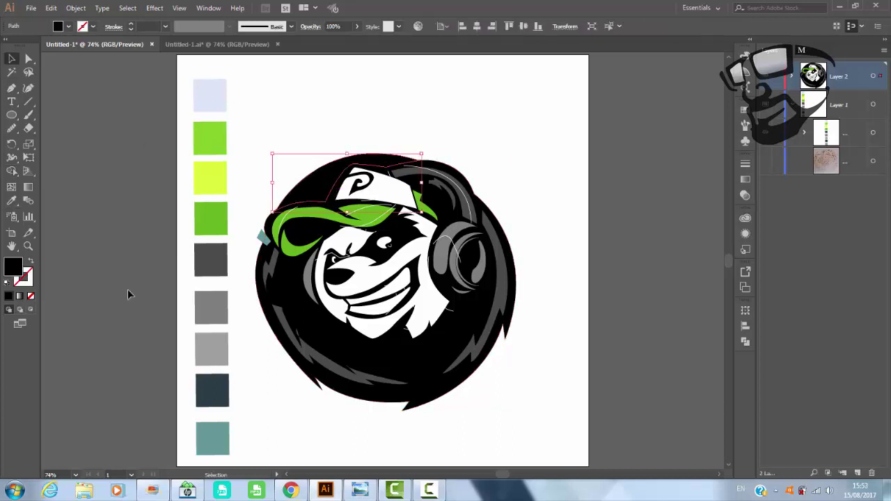
{"action": "key", "text": "i"}
{"action": "left_click", "coordinate": [207, 427]}
{"action": "key", "text": "v"}
{"action": "left_click", "coordinate": [423, 86]}
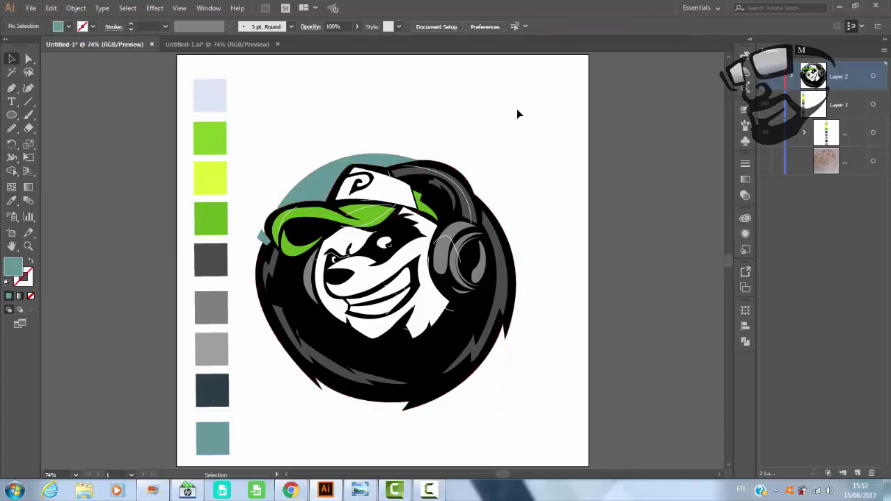
Merge the headphone headband pieces into a single shape with Shape Builder.
{"action": "left_click", "coordinate": [466, 196]}
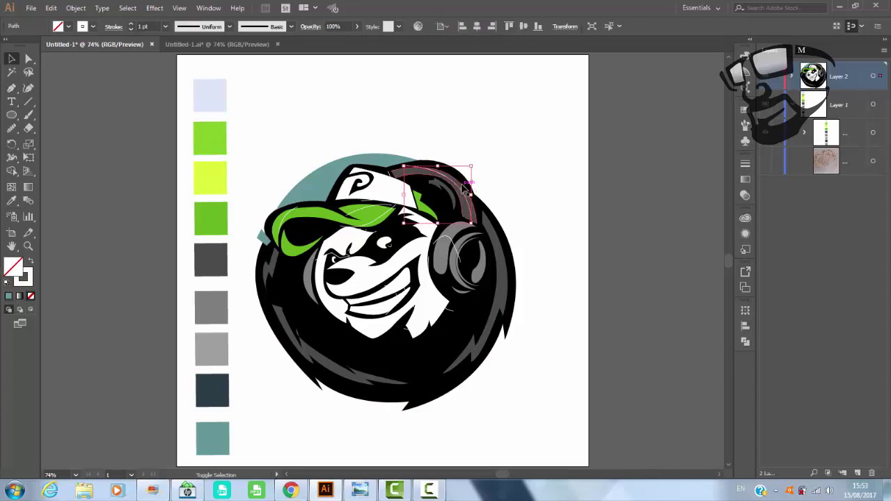
{"action": "left_click", "coordinate": [12, 172]}
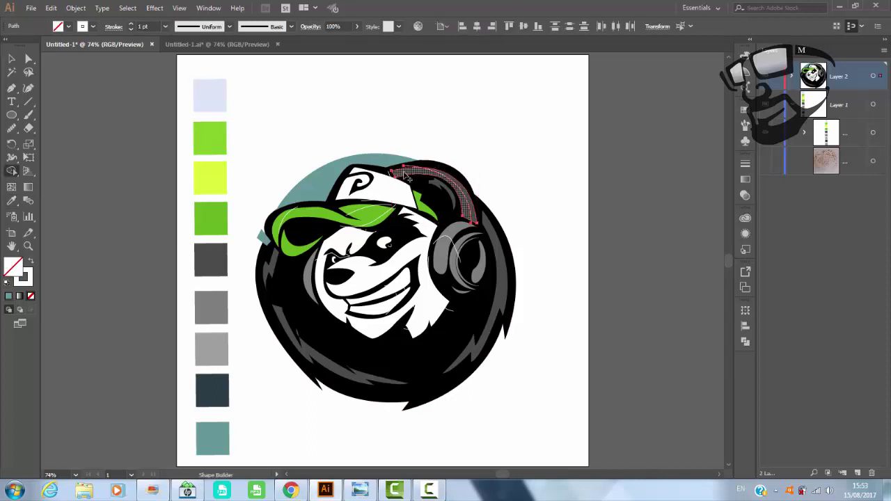
{"action": "left_click", "coordinate": [407, 176]}
{"action": "key", "text": "v"}
{"action": "left_click", "coordinate": [490, 106]}
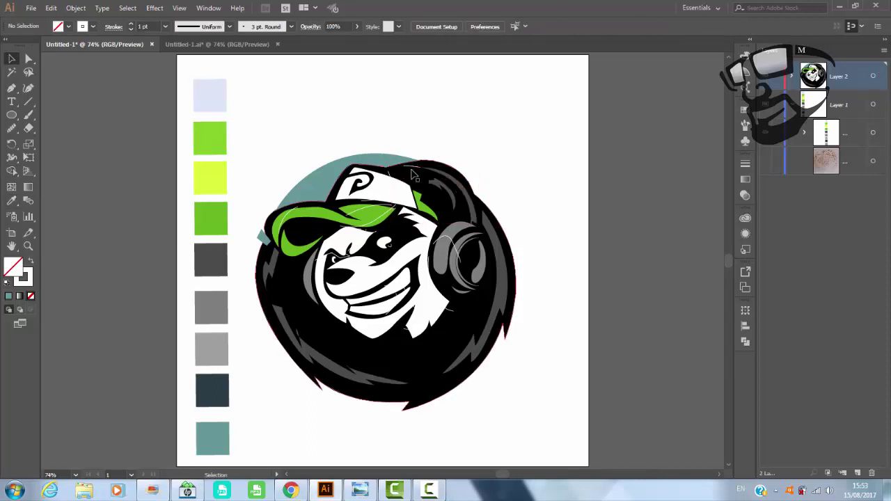
{"action": "left_click", "coordinate": [410, 177]}
Fill the merged headband light grey instead of dark grey.
{"action": "left_click", "coordinate": [12, 200]}
{"action": "left_click", "coordinate": [220, 261]}
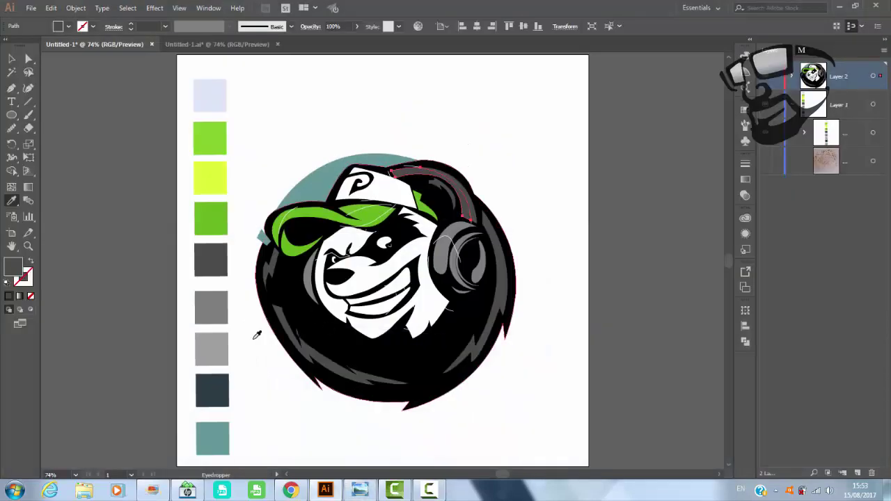
{"action": "left_click", "coordinate": [211, 349]}
{"action": "key", "text": "v"}
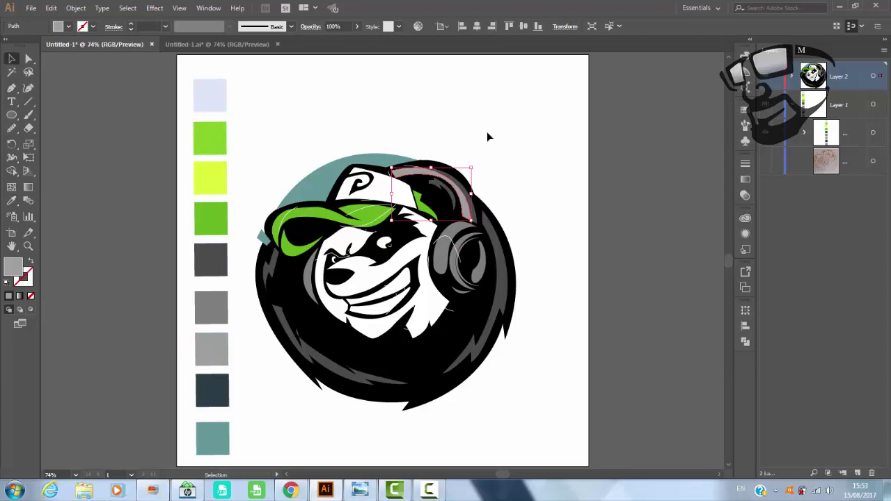
{"action": "left_click", "coordinate": [487, 132]}
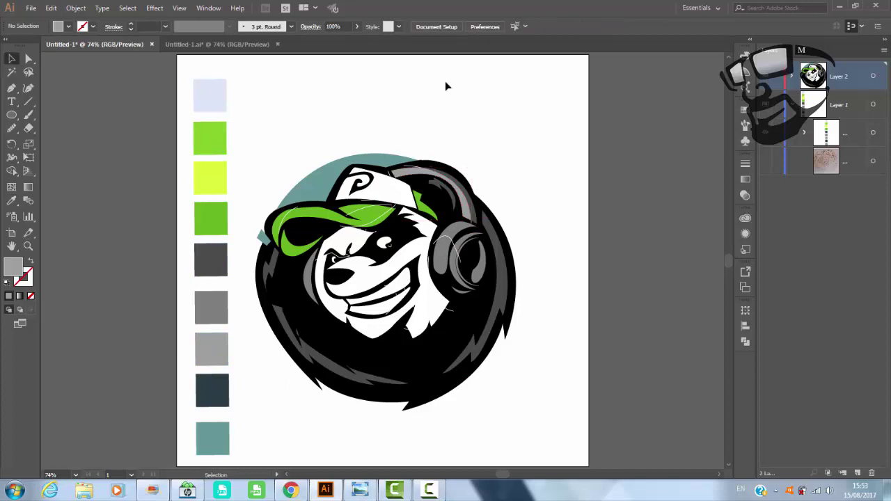
Select small headphone pieces and compare them with the reference panda image.
{"action": "left_click", "coordinate": [447, 239]}
{"action": "left_click", "coordinate": [452, 231], "text": "shift"}
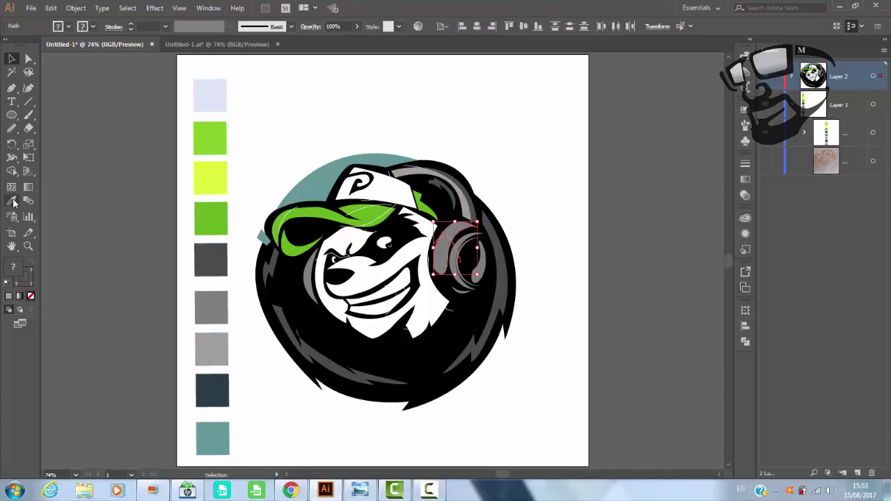
{"action": "left_click", "coordinate": [339, 109]}
{"action": "left_click", "coordinate": [457, 238]}
{"action": "left_click", "coordinate": [364, 490]}
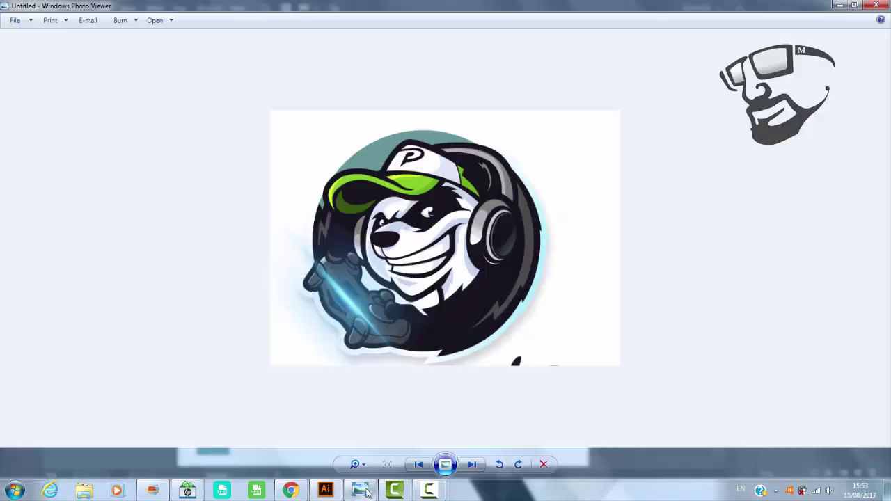
{"action": "left_click", "coordinate": [367, 491]}
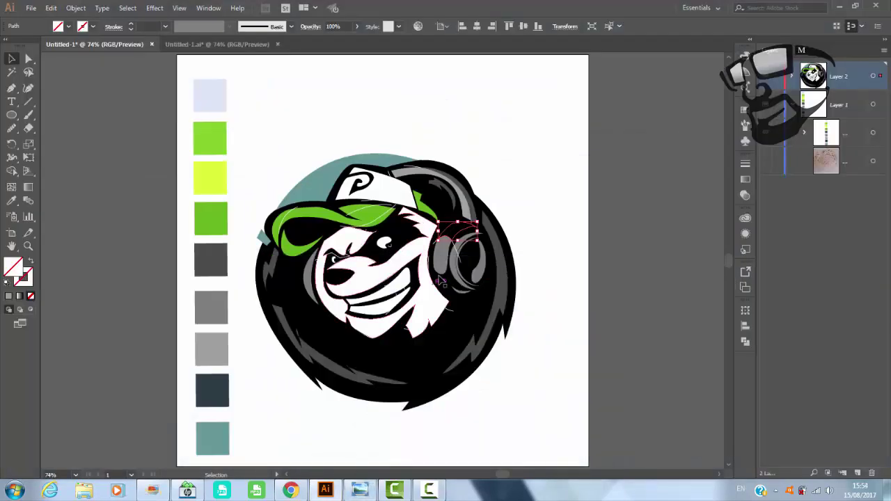
Fill one headphone piece light grey and the piece near the top medium grey.
{"action": "left_click", "coordinate": [441, 259]}
{"action": "key", "text": "i"}
{"action": "left_click", "coordinate": [223, 352]}
{"action": "key", "text": "v"}
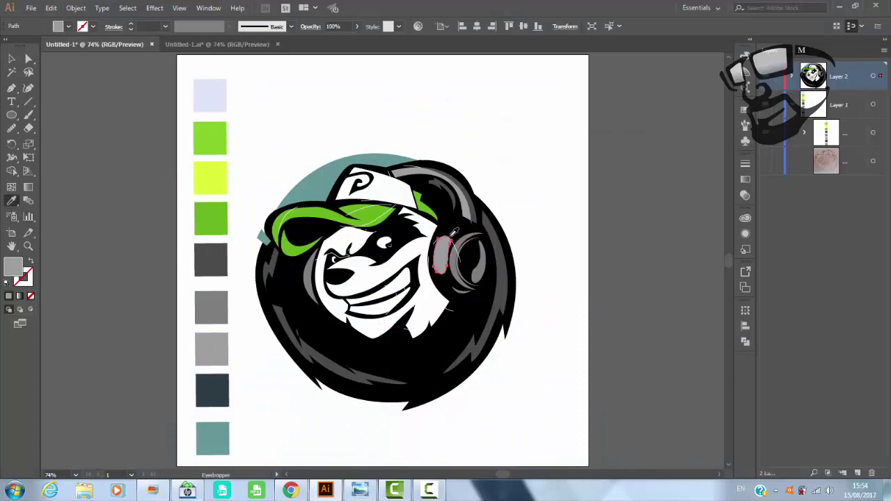
{"action": "left_click", "coordinate": [301, 295]}
{"action": "key", "text": "i"}
{"action": "left_click", "coordinate": [221, 313]}
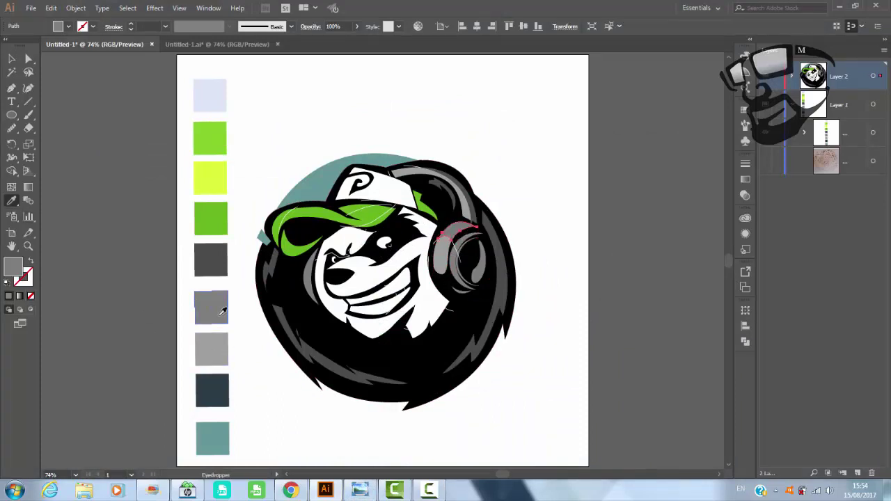
{"action": "key", "text": "v"}
{"action": "left_click", "coordinate": [527, 172]}
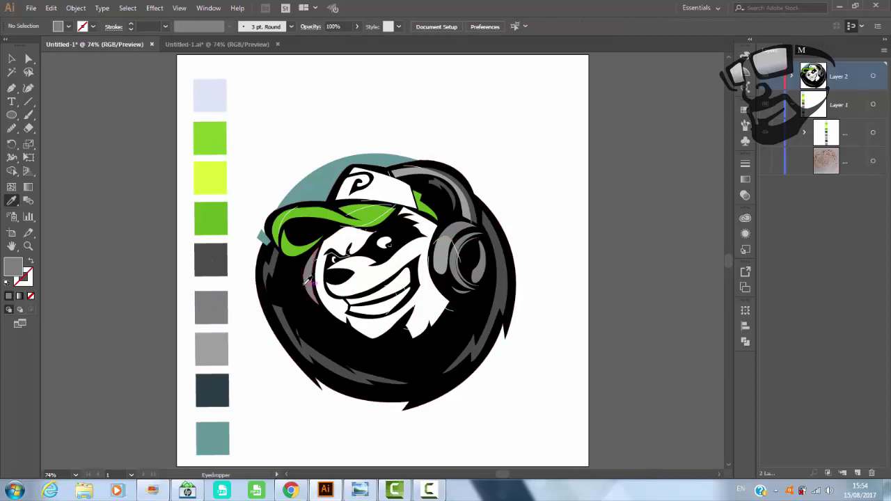
Draw a curved cheek shading stroke with no fill and a white stroke.
{"action": "key", "text": "p"}
{"action": "mouse_move", "coordinate": [296, 286]}
{"action": "left_mouse_down"}
{"action": "mouse_move", "coordinate": [316, 282]}
{"action": "mouse_move", "coordinate": [325, 300]}
{"action": "left_mouse_up"}
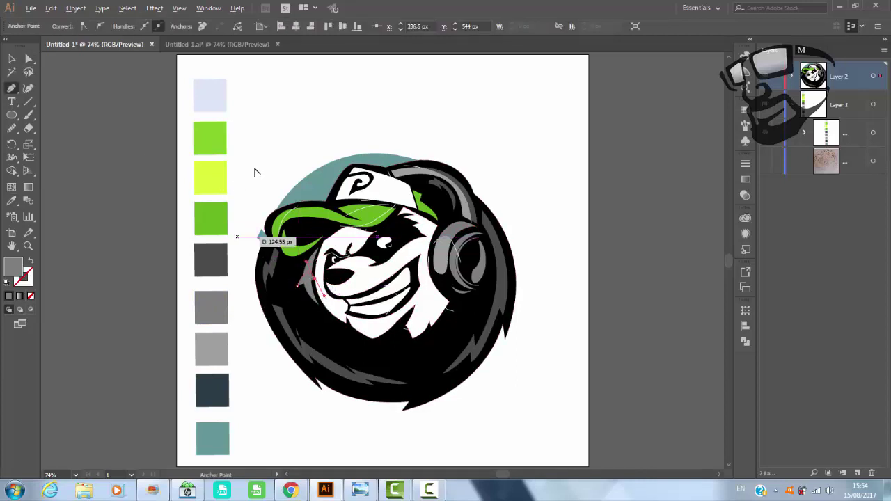
{"action": "key", "text": "v"}
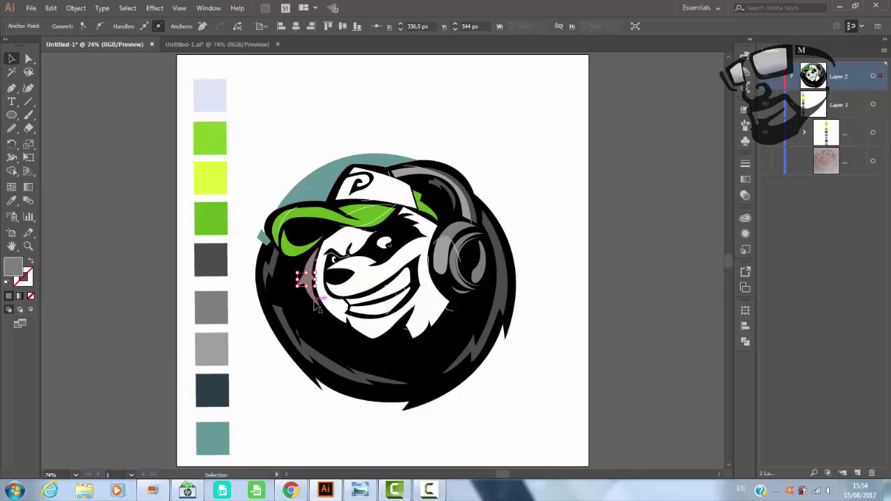
{"action": "left_click", "coordinate": [291, 296]}
{"action": "left_click", "coordinate": [306, 282]}
{"action": "left_click", "coordinate": [68, 27]}
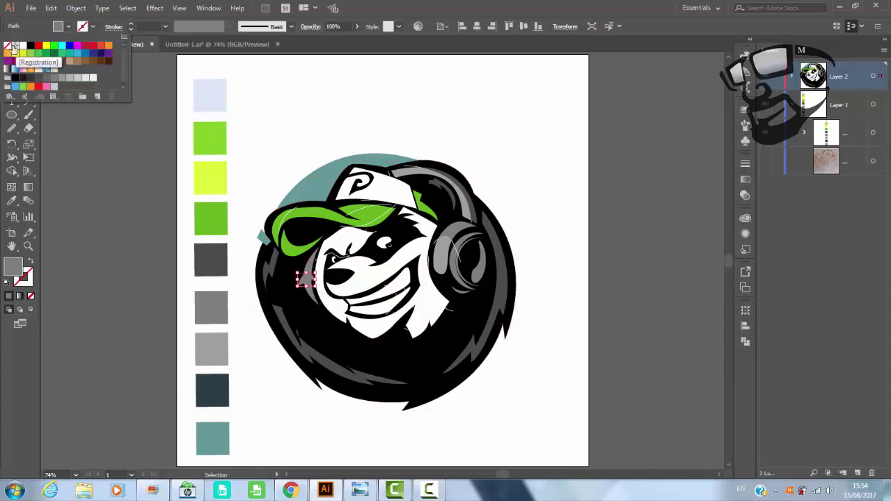
{"action": "left_click", "coordinate": [8, 46]}
{"action": "left_click", "coordinate": [92, 27]}
{"action": "left_click", "coordinate": [22, 45]}
{"action": "key", "text": "Escape"}
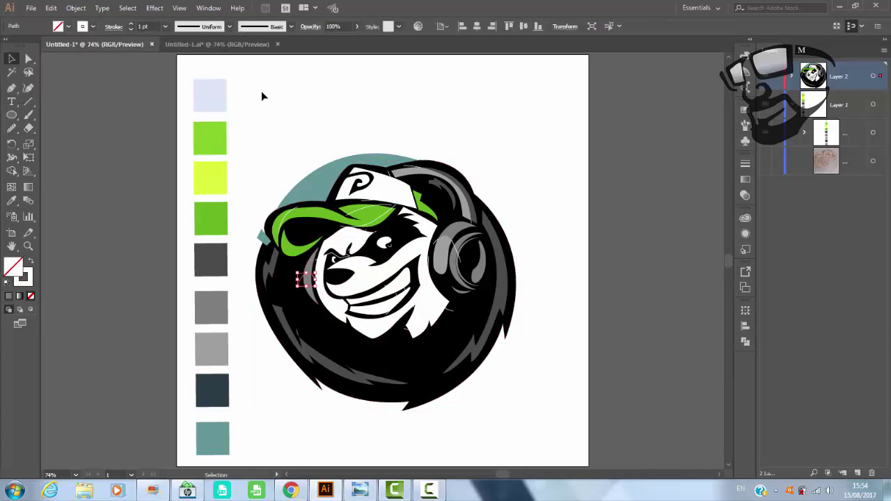
Fill a cheek shading path with grey sampled from the headphone.
{"action": "key", "text": "shift+m"}
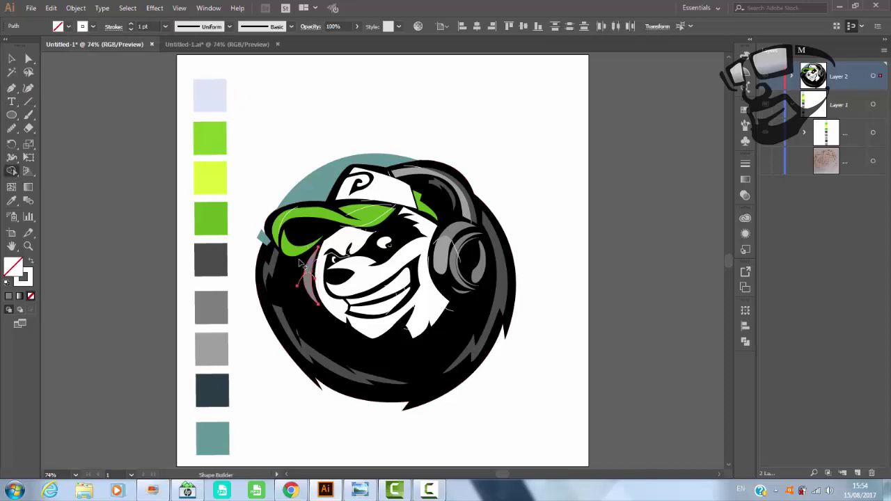
{"action": "left_click", "coordinate": [11, 58]}
{"action": "left_click", "coordinate": [299, 109]}
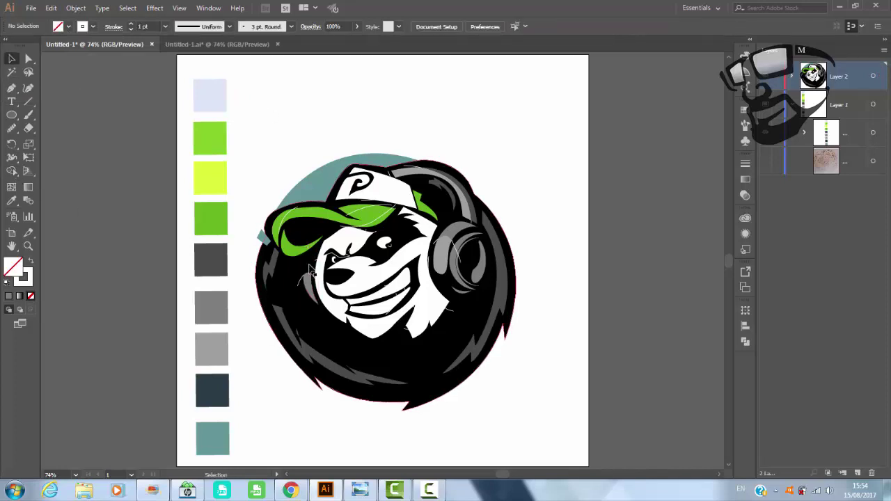
{"action": "left_click", "coordinate": [311, 275]}
{"action": "key", "text": "i"}
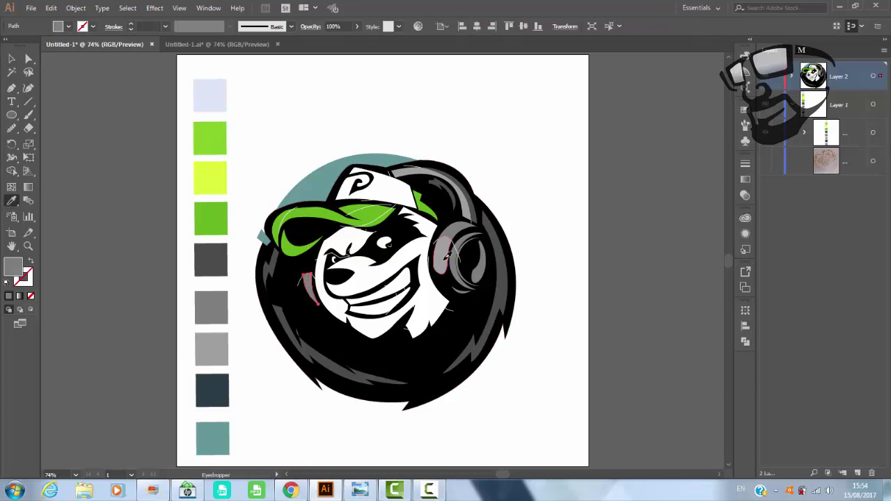
{"action": "left_click", "coordinate": [438, 263]}
{"action": "key", "text": "ctrl"}
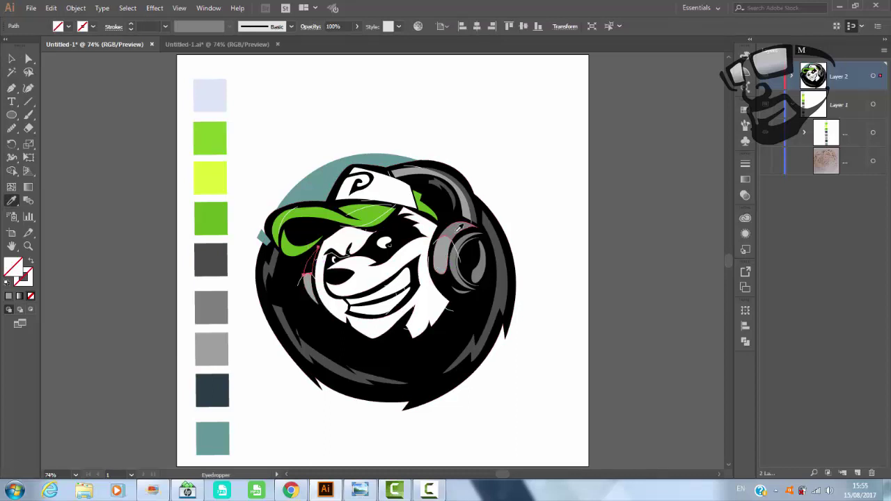
{"action": "key", "text": "v"}
{"action": "left_click", "coordinate": [466, 109]}
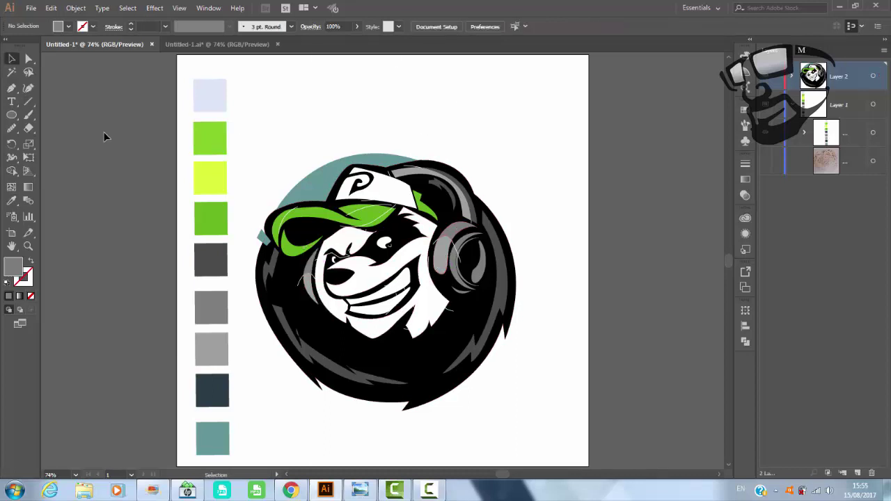
Merge the two green cap brim pieces into one shape.
{"action": "left_click", "coordinate": [290, 222]}
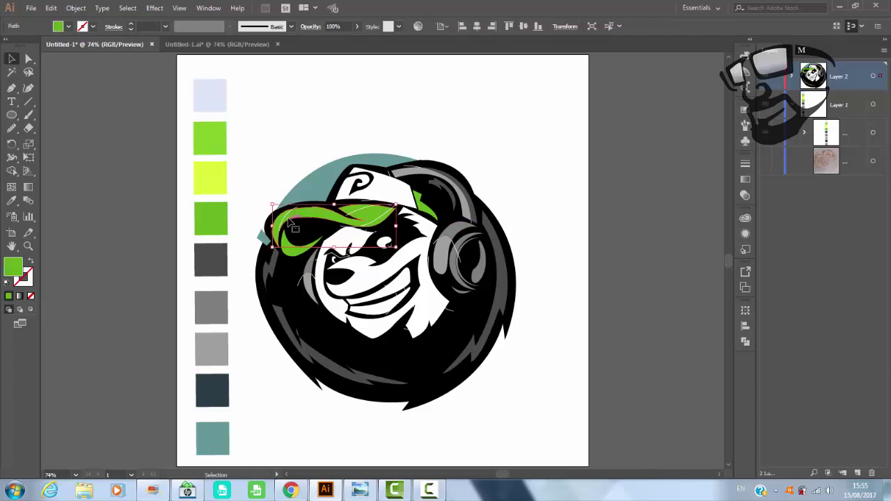
{"action": "left_click", "coordinate": [374, 225], "text": "shift"}
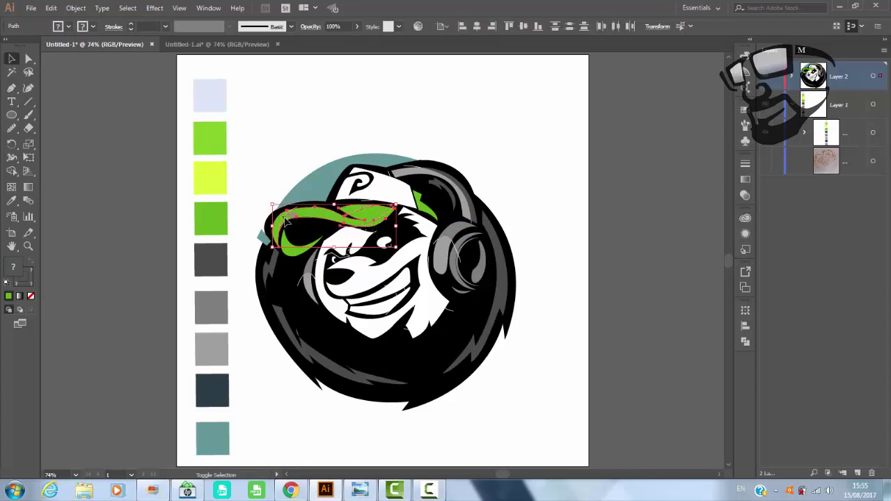
{"action": "key", "text": "shift+m"}
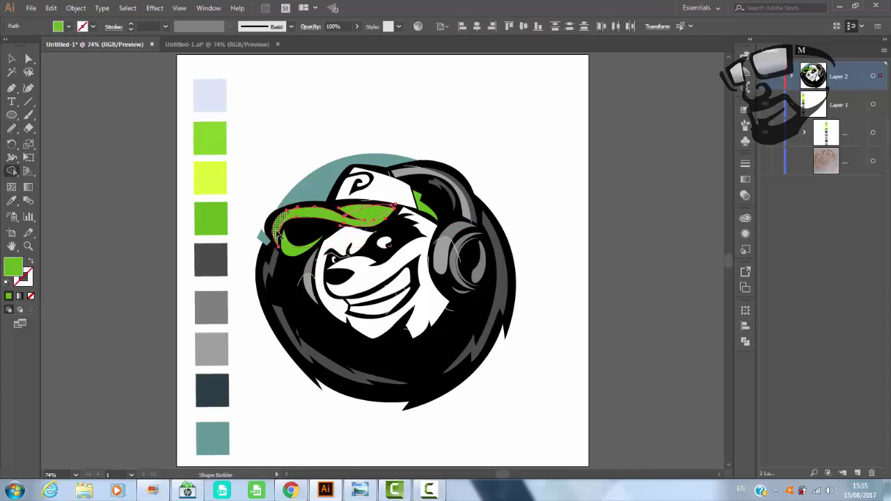
{"action": "left_click_drag", "start_coordinate": [383, 227], "coordinate": [384, 227]}
{"action": "key", "text": "v"}
{"action": "left_click", "coordinate": [392, 112]}
Colour the brim piece yellow-green and the thin cap stripe green, then deselect.
{"action": "left_click", "coordinate": [285, 225]}
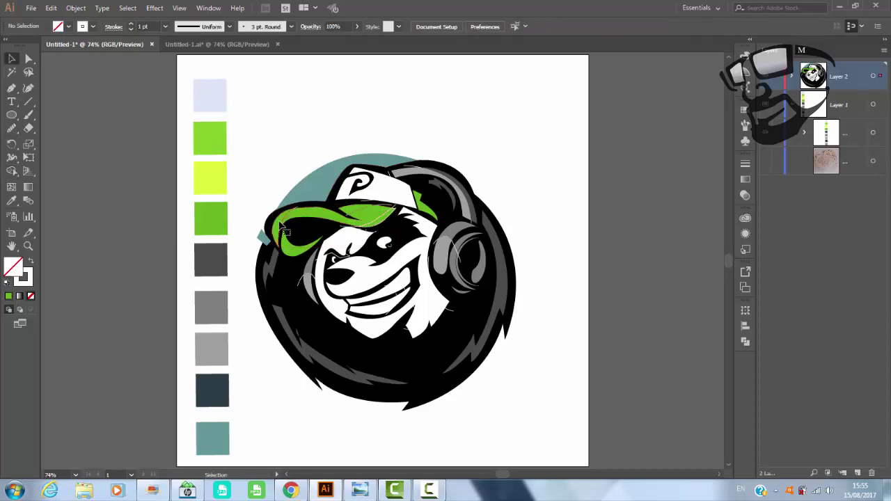
{"action": "key", "text": "i"}
{"action": "left_click", "coordinate": [217, 178]}
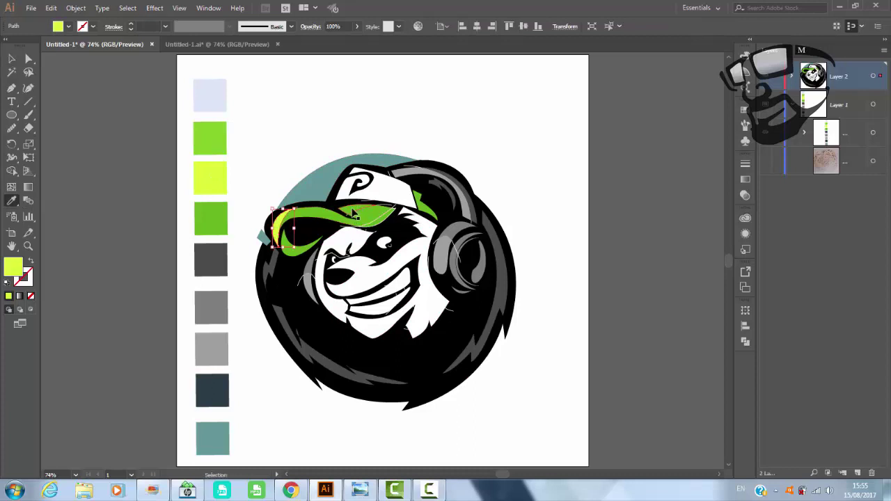
{"action": "left_click", "coordinate": [338, 204]}
{"action": "left_click", "coordinate": [220, 181]}
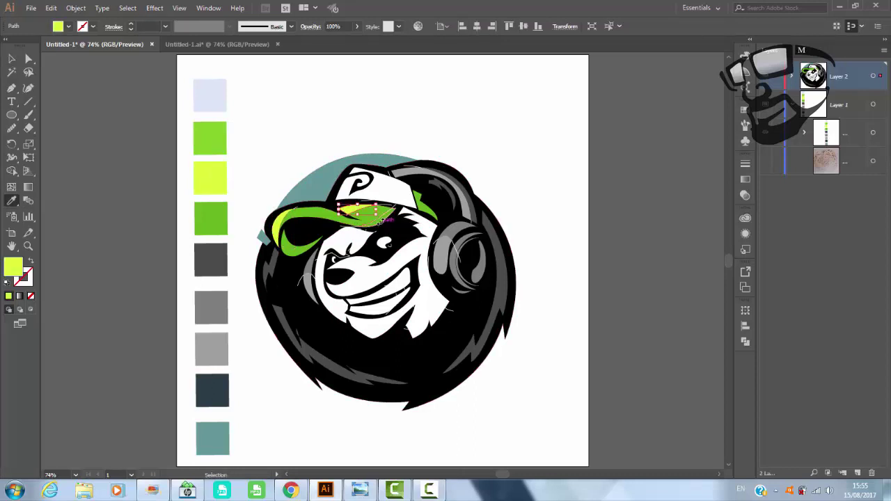
{"action": "left_click", "coordinate": [387, 218]}
{"action": "left_click", "coordinate": [222, 132]}
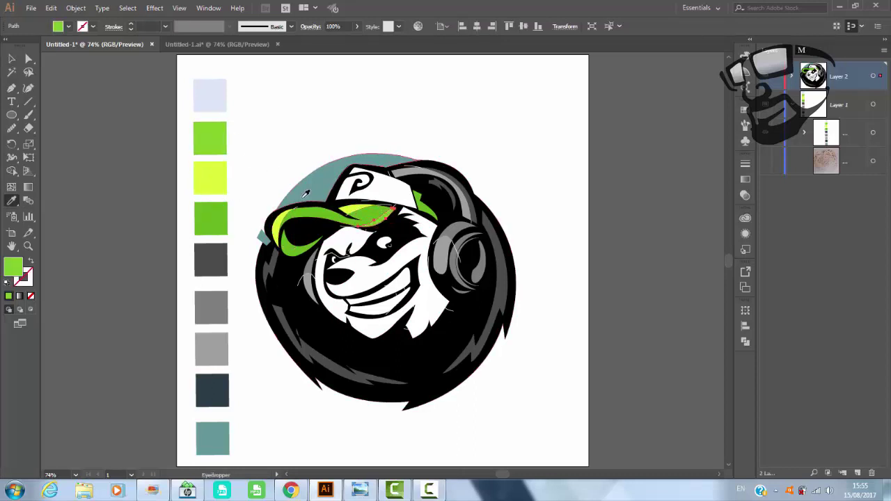
{"action": "left_click", "coordinate": [536, 174], "text": "ctrl"}
{"action": "left_click", "coordinate": [436, 214], "text": "ctrl"}
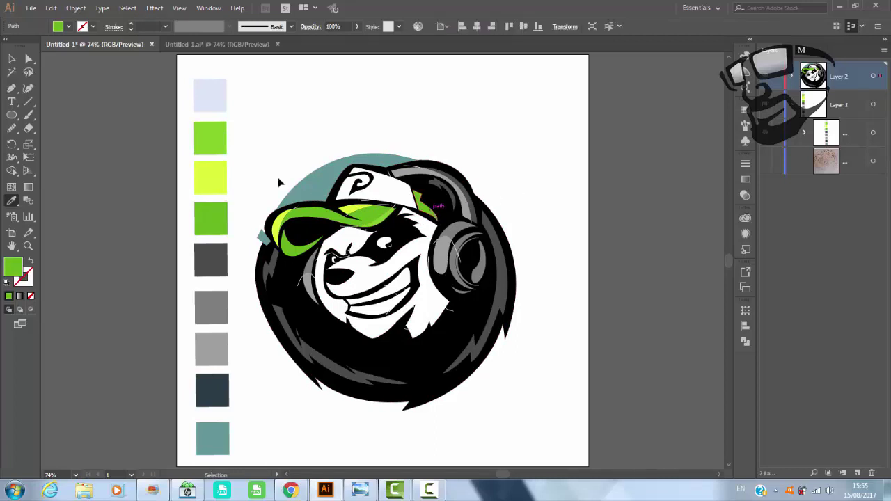
{"action": "left_click", "coordinate": [551, 200], "text": "ctrl"}
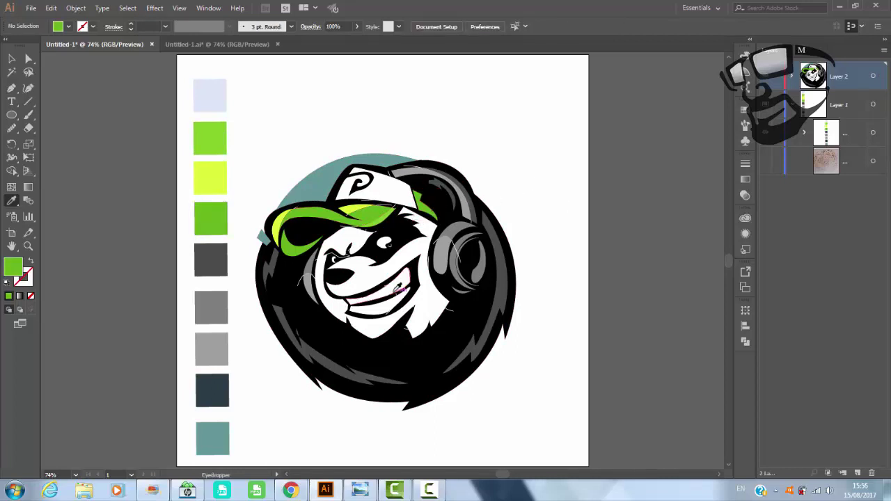
{"action": "key", "text": "v"}
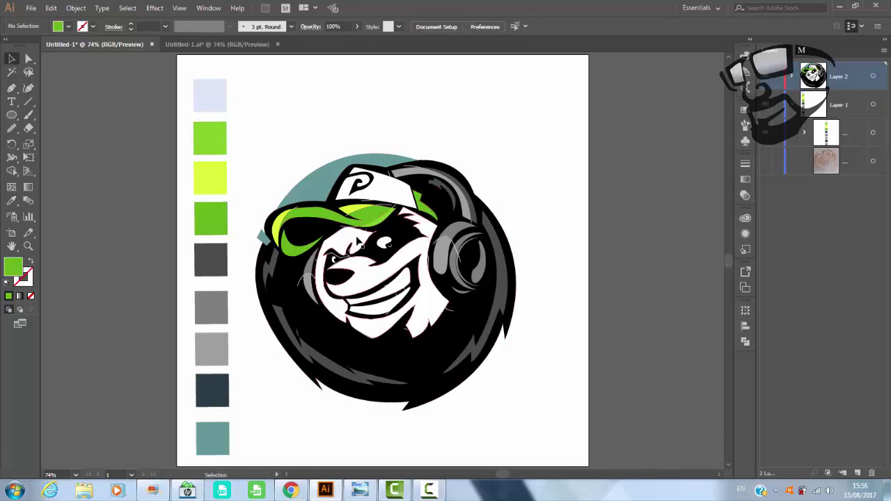
Select the eye-area stroke and white face paths and try Shape Builder on them.
{"action": "left_click", "coordinate": [339, 247]}
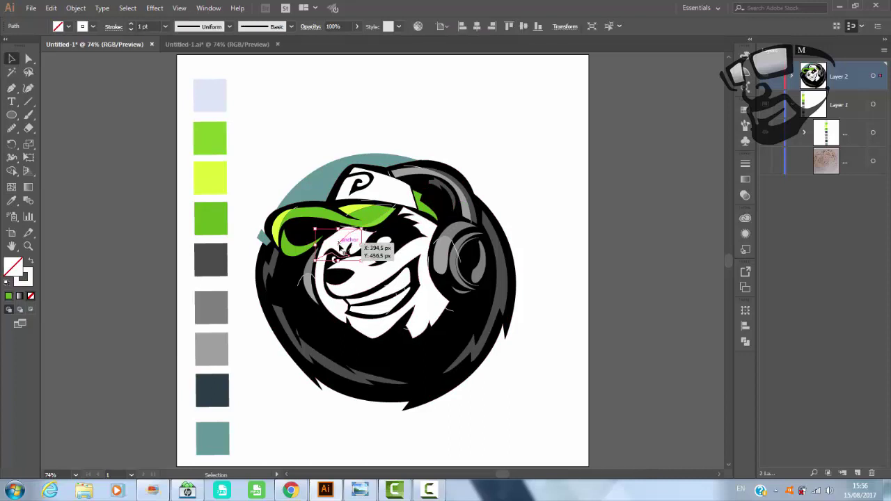
{"action": "left_click", "coordinate": [360, 245], "text": "shift"}
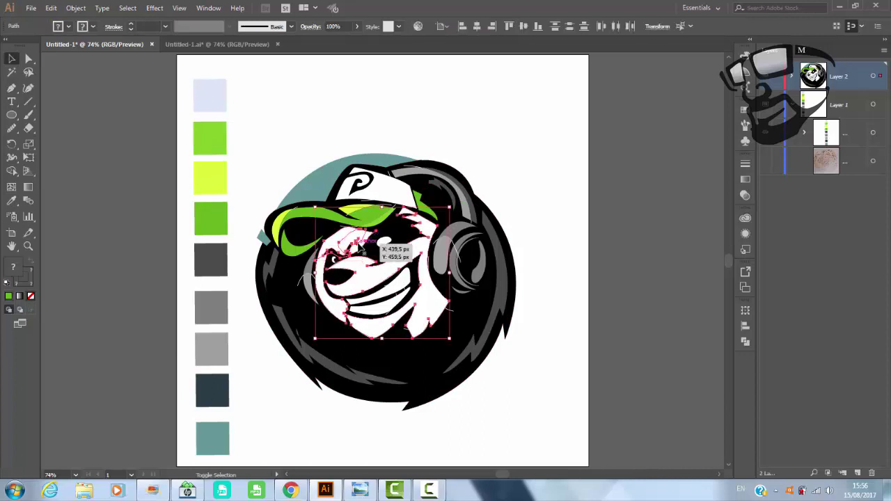
{"action": "key", "text": "shift+m"}
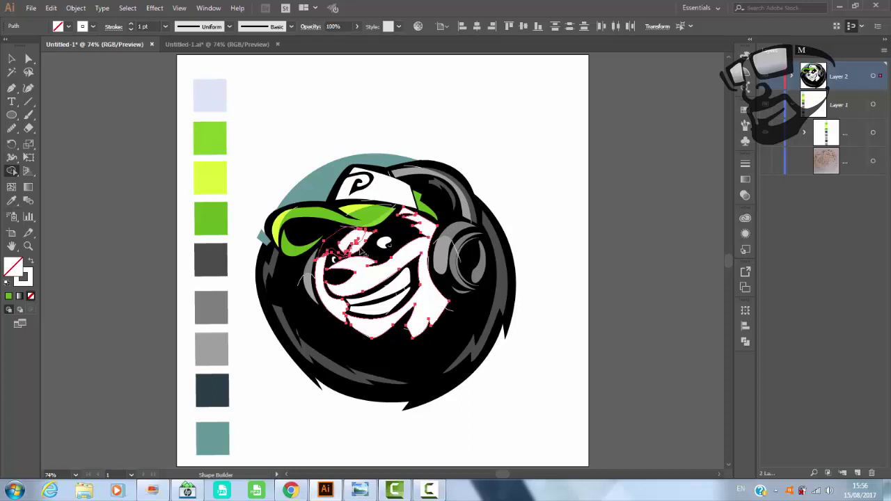
{"action": "left_click", "coordinate": [11, 59]}
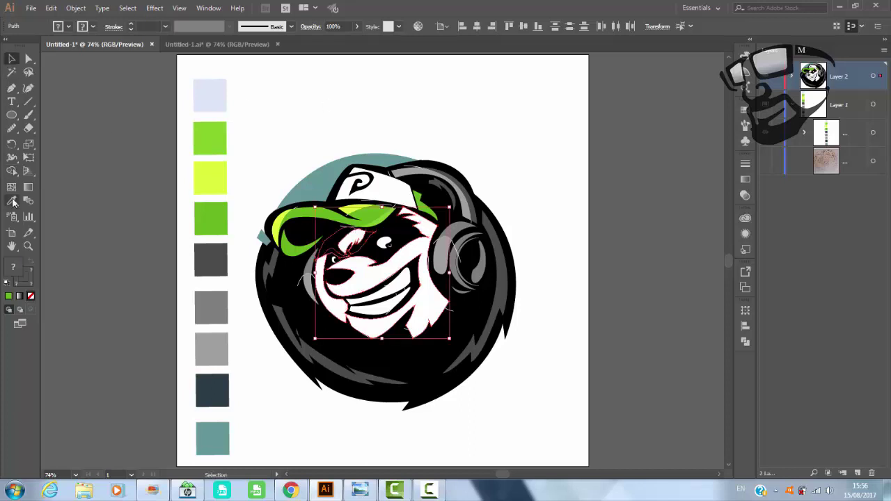
{"action": "left_click", "coordinate": [13, 202]}
{"action": "left_click", "coordinate": [535, 130]}
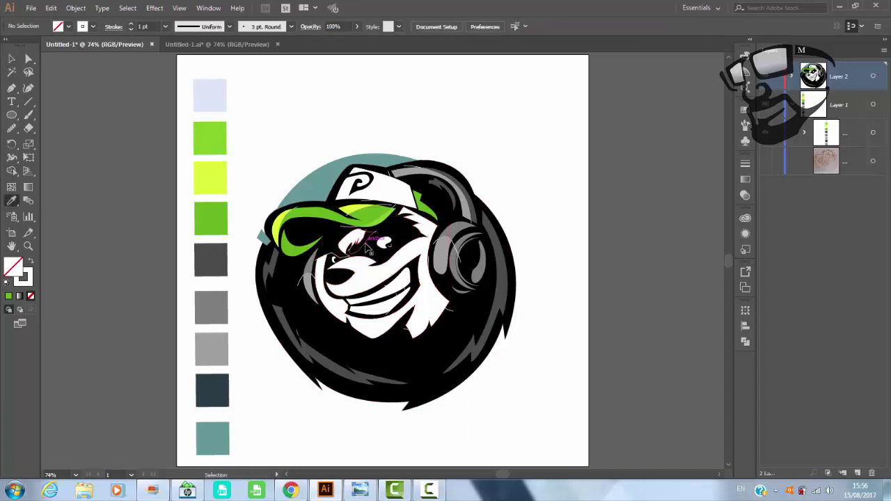
Fill the two small face pieces near the eye pale lavender.
{"action": "left_click", "coordinate": [368, 250], "text": "ctrl"}
{"action": "left_click", "coordinate": [221, 87]}
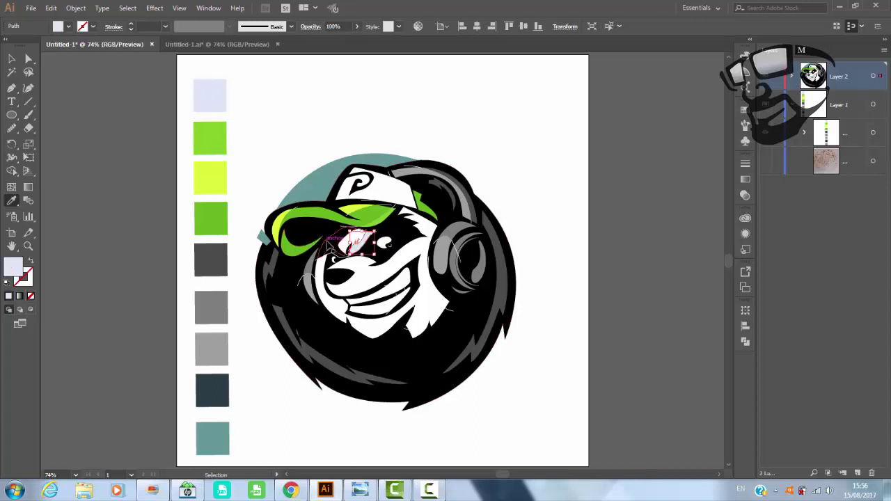
{"action": "left_click", "coordinate": [333, 244], "text": "ctrl"}
{"action": "left_click", "coordinate": [219, 90]}
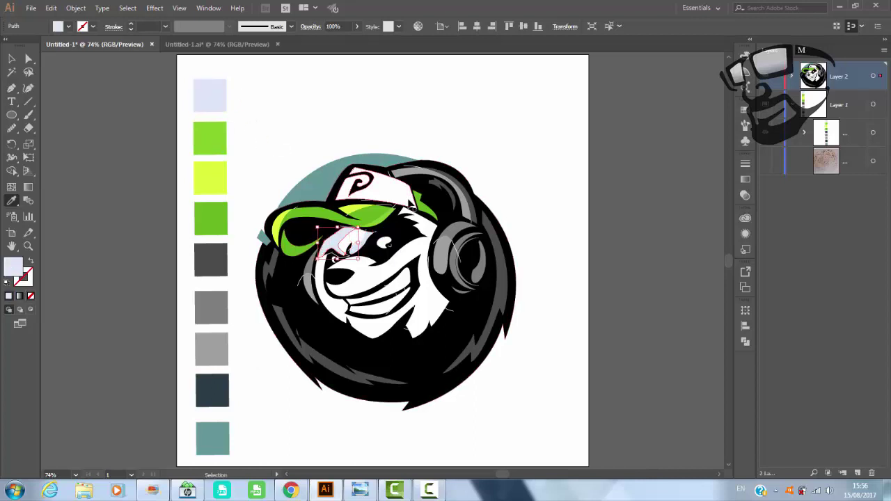
{"action": "key", "text": "v"}
{"action": "left_click", "coordinate": [484, 109]}
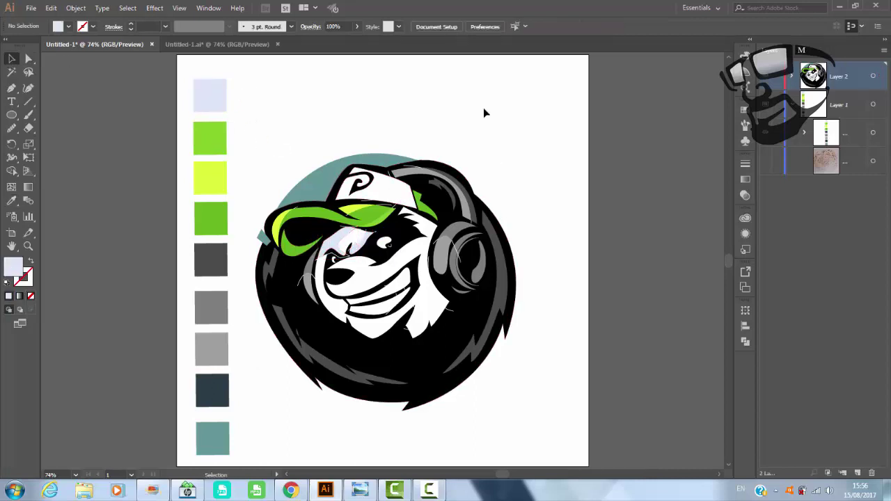
Split the cap's white top paths with Shape Builder.
{"action": "left_click", "coordinate": [382, 193]}
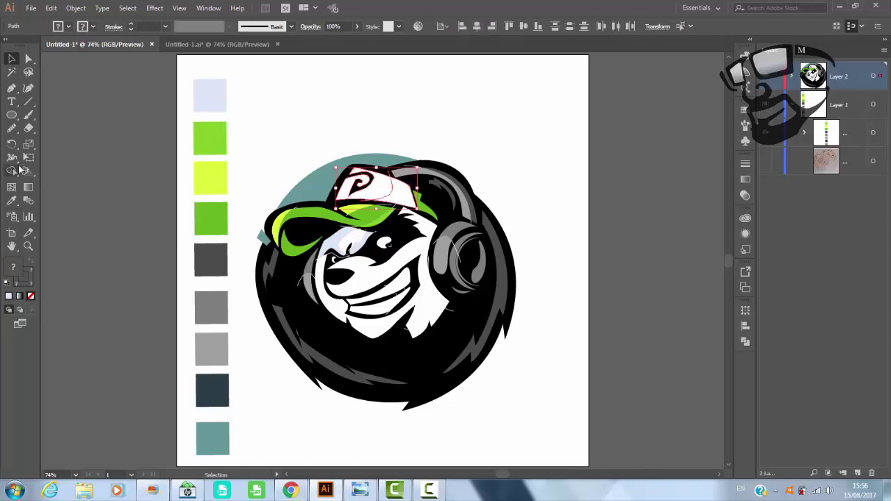
{"action": "key", "text": "shift+m"}
{"action": "left_click", "coordinate": [409, 198]}
{"action": "key", "text": "i"}
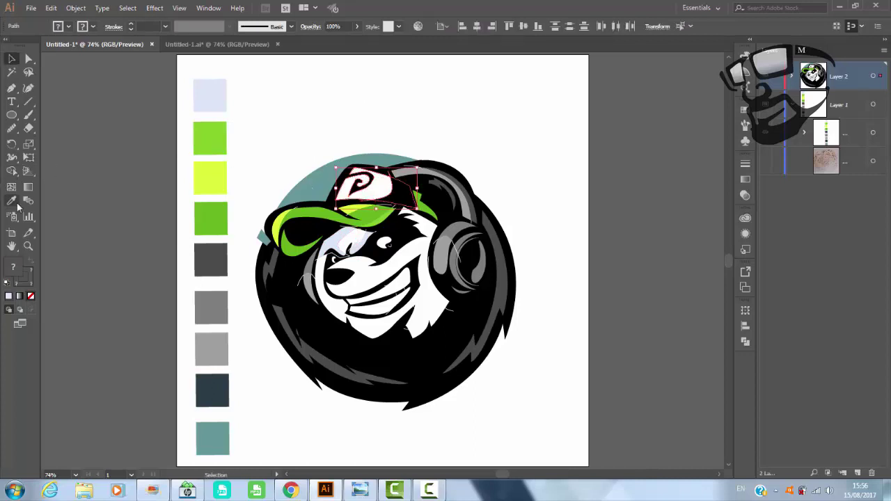
{"action": "key", "text": "v"}
{"action": "key", "text": "ctrl+a"}
{"action": "left_click", "coordinate": [494, 123]}
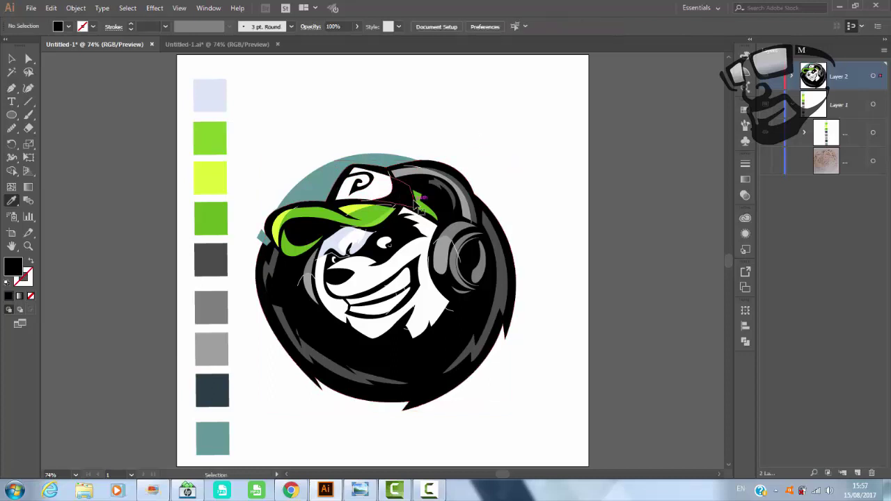
Fill the cap's white top piece pale lavender.
{"action": "left_click", "coordinate": [399, 199]}
{"action": "key", "text": "i"}
{"action": "left_click", "coordinate": [222, 96]}
{"action": "key", "text": "v"}
{"action": "left_click", "coordinate": [512, 119]}
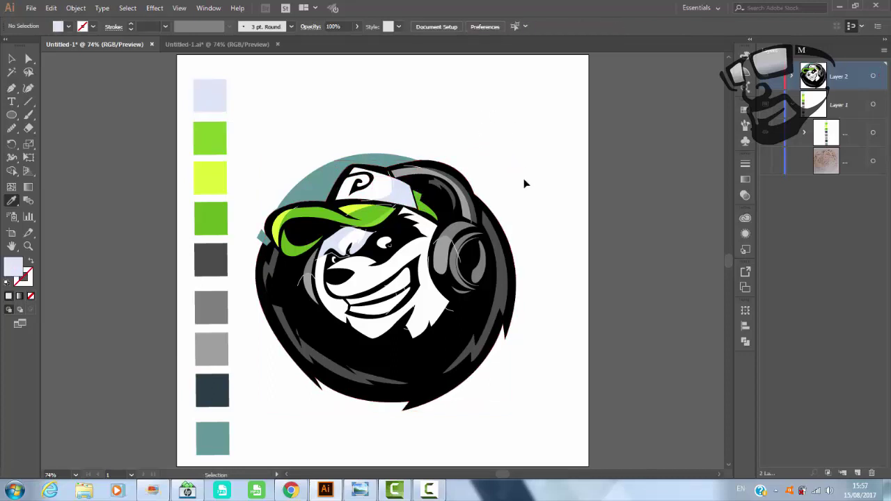
{"action": "key", "text": "v"}
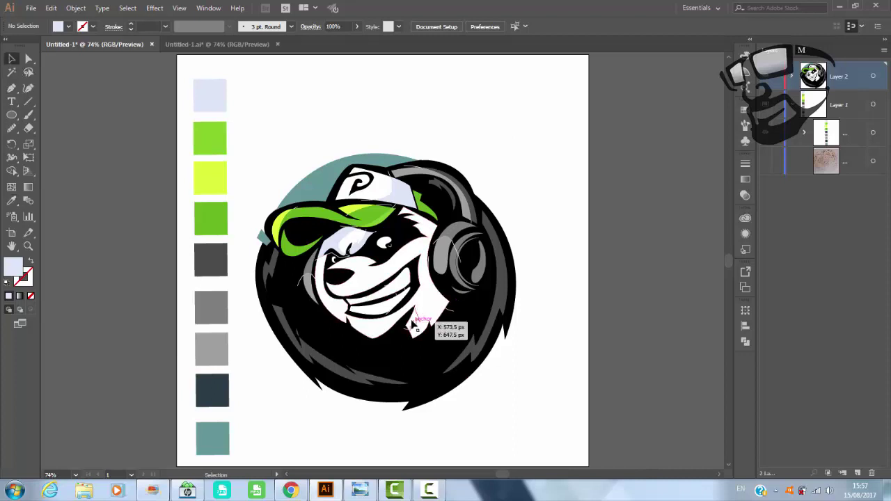
Build a lower-cheek shading piece from the face shapes and fill it pale lavender.
{"action": "left_click", "coordinate": [414, 325]}
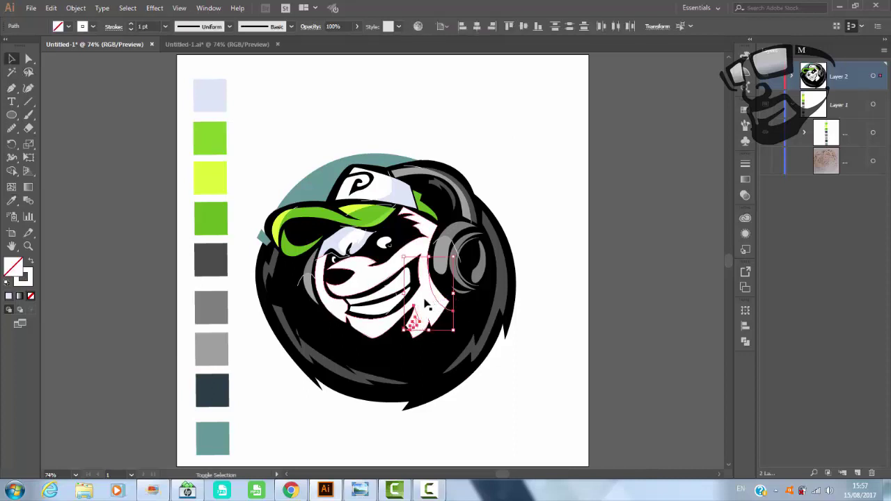
{"action": "left_click", "coordinate": [423, 299], "text": "shift"}
{"action": "key", "text": "shift+m"}
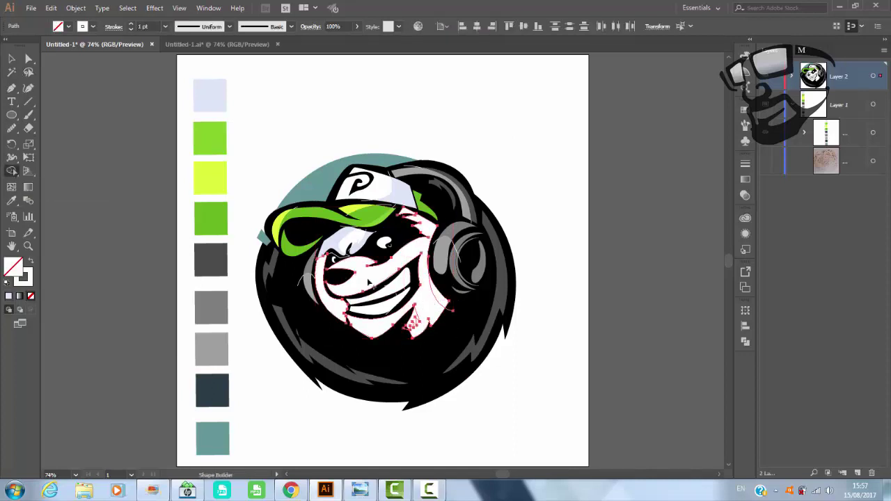
{"action": "left_click_drag", "start_coordinate": [414, 321], "coordinate": [440, 279]}
{"action": "key", "text": "v"}
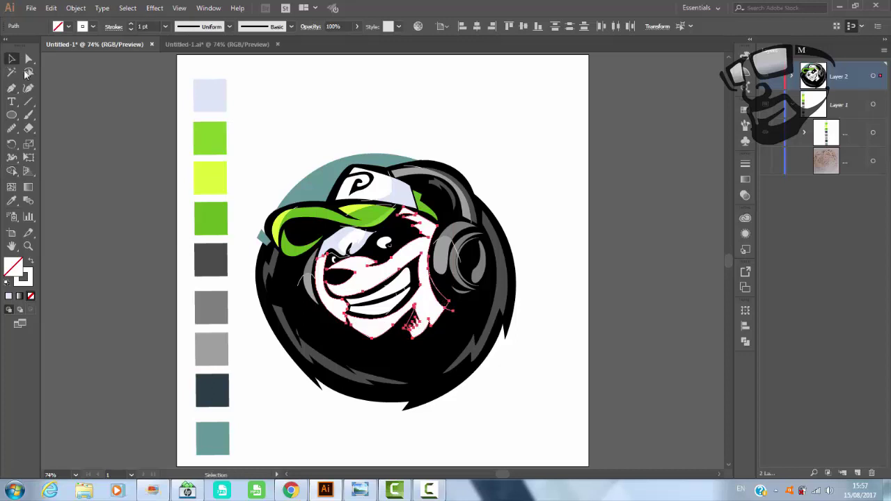
{"action": "left_click", "coordinate": [12, 201]}
{"action": "left_click", "coordinate": [573, 225], "text": "ctrl"}
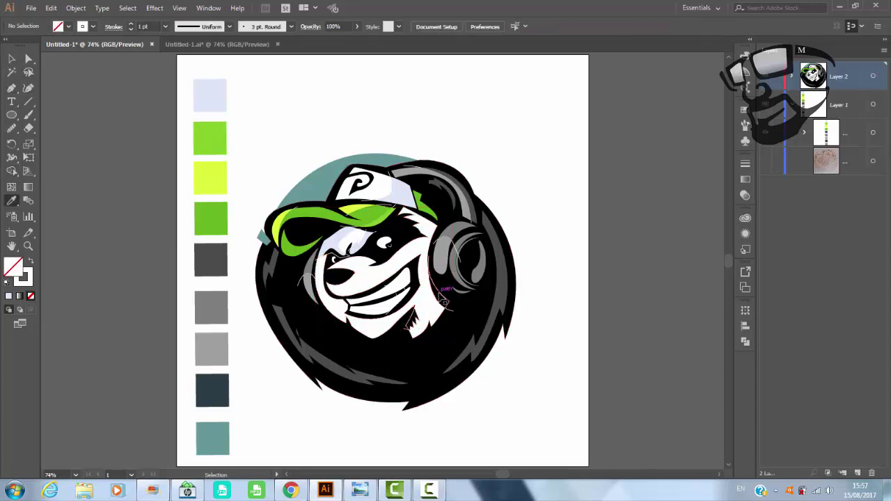
{"action": "left_click", "coordinate": [441, 298], "text": "ctrl"}
{"action": "left_click", "coordinate": [219, 94]}
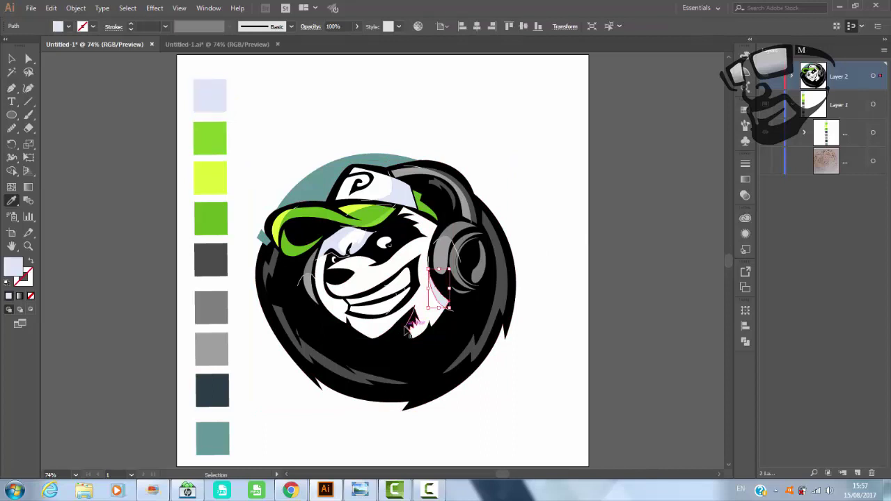
{"action": "left_click", "coordinate": [447, 125], "text": "ctrl"}
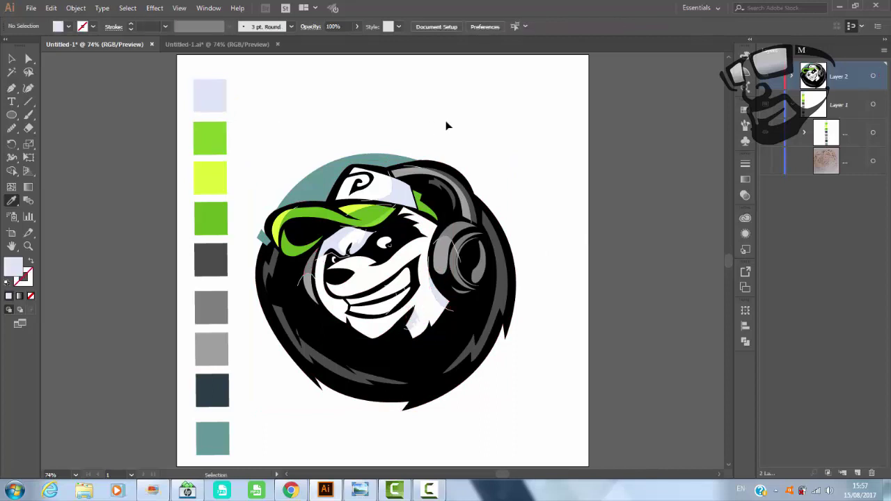
Select the white teeth path and mouth stroke, trying Shape Builder on each.
{"action": "key", "text": "v"}
{"action": "left_click", "coordinate": [402, 277]}
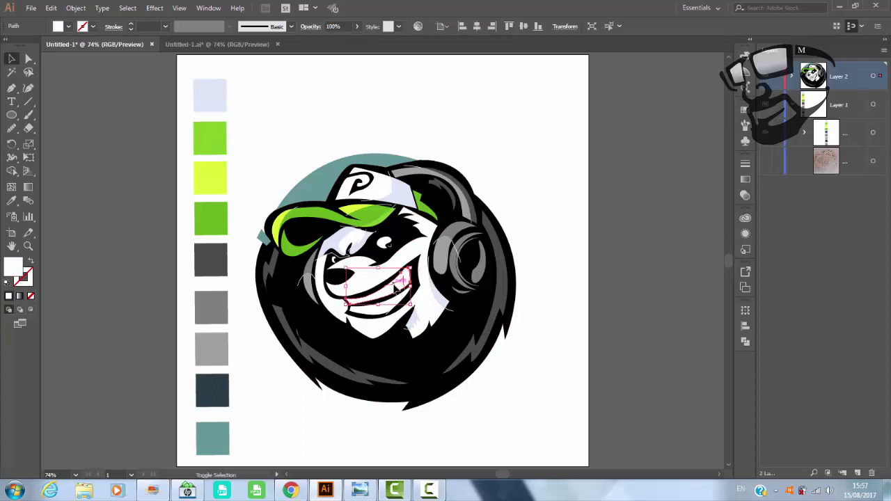
{"action": "key", "text": "shift+m"}
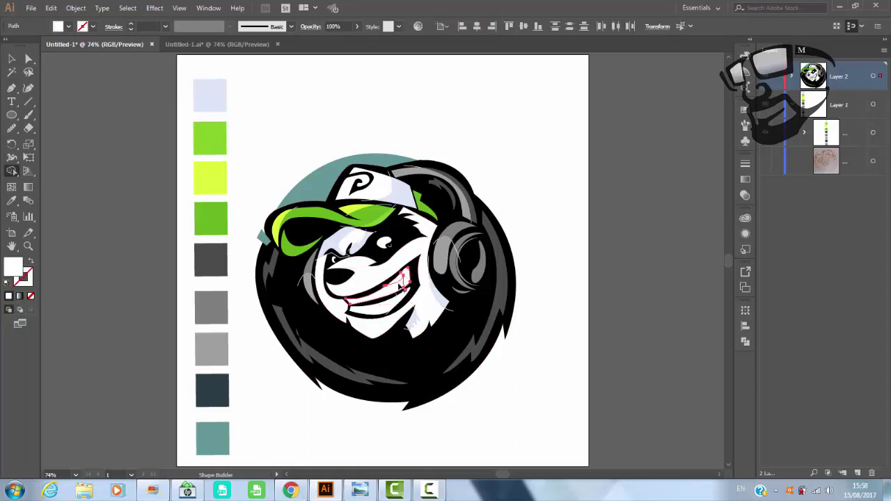
{"action": "left_click", "coordinate": [12, 58]}
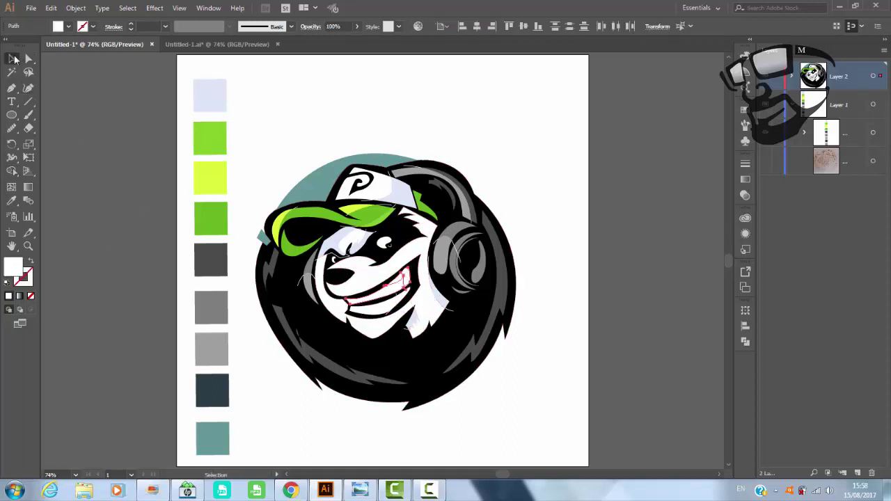
{"action": "left_click", "coordinate": [395, 311]}
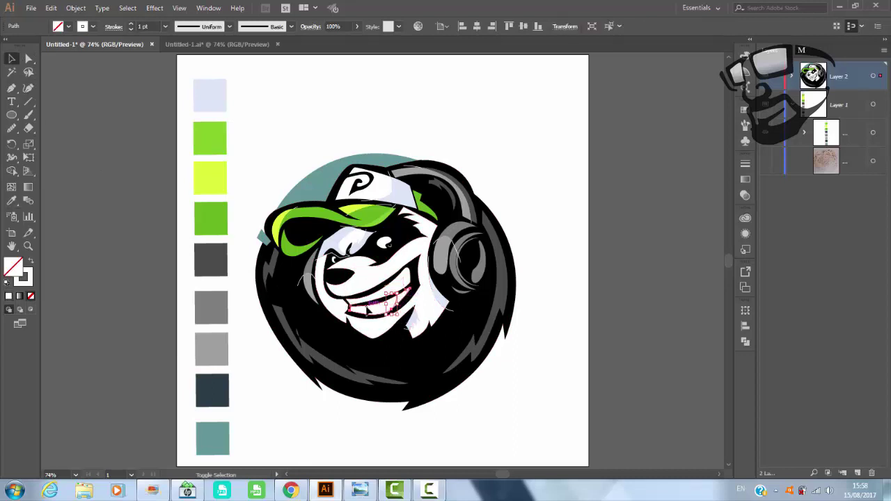
{"action": "key", "text": "shift+m"}
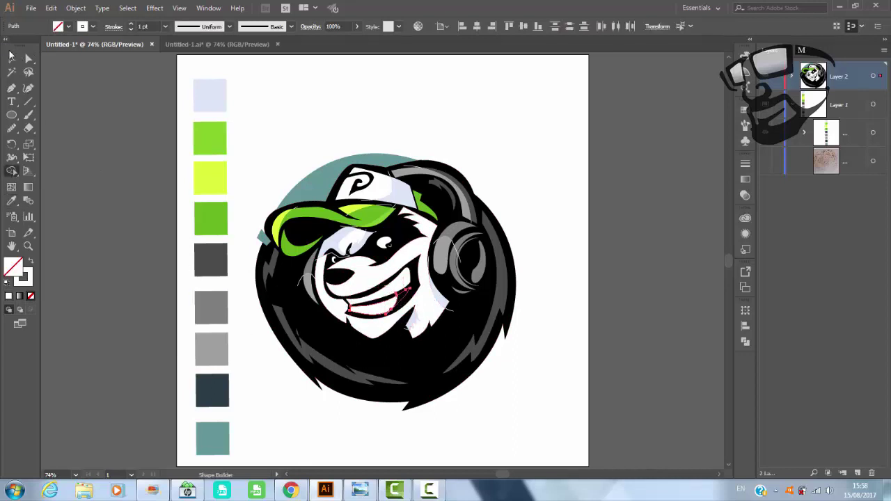
{"action": "left_click", "coordinate": [11, 56]}
Fill the three selected teeth pieces pale lavender.
{"action": "left_click", "coordinate": [432, 114]}
{"action": "left_click", "coordinate": [400, 277]}
{"action": "left_click", "coordinate": [403, 305], "text": "shift"}
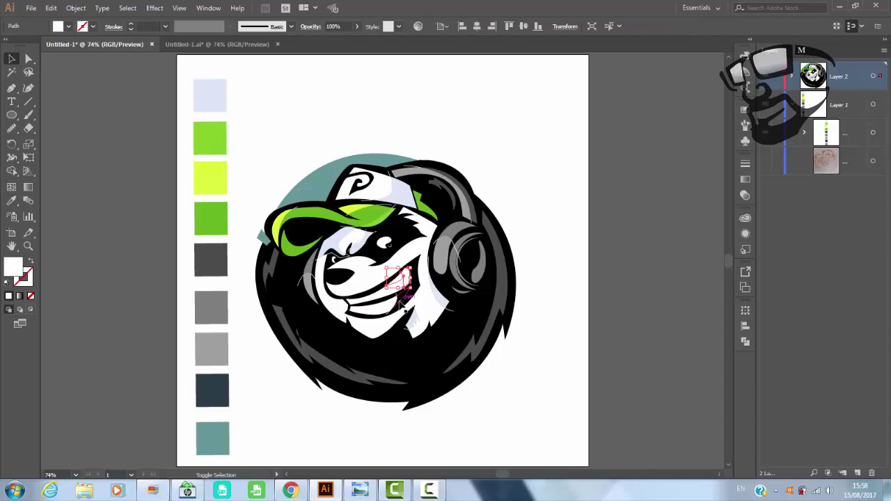
{"action": "left_click", "coordinate": [11, 200]}
{"action": "left_click", "coordinate": [206, 92]}
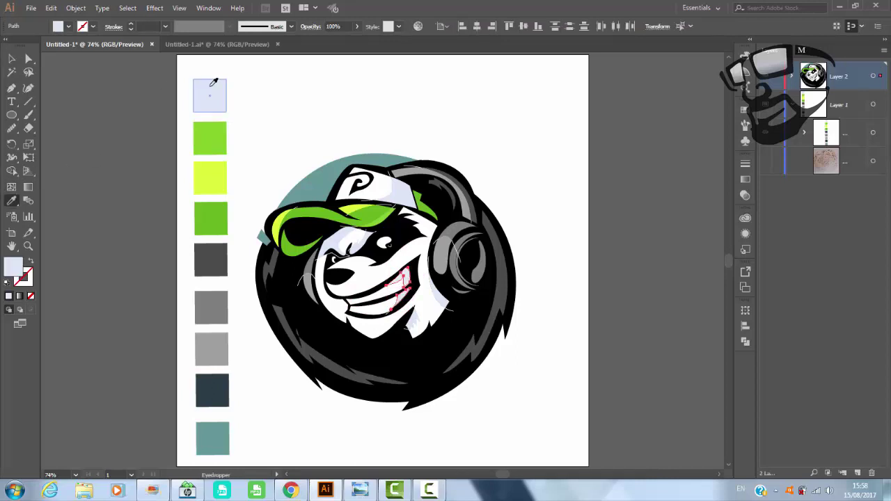
{"action": "key", "text": "v"}
{"action": "left_click", "coordinate": [408, 74]}
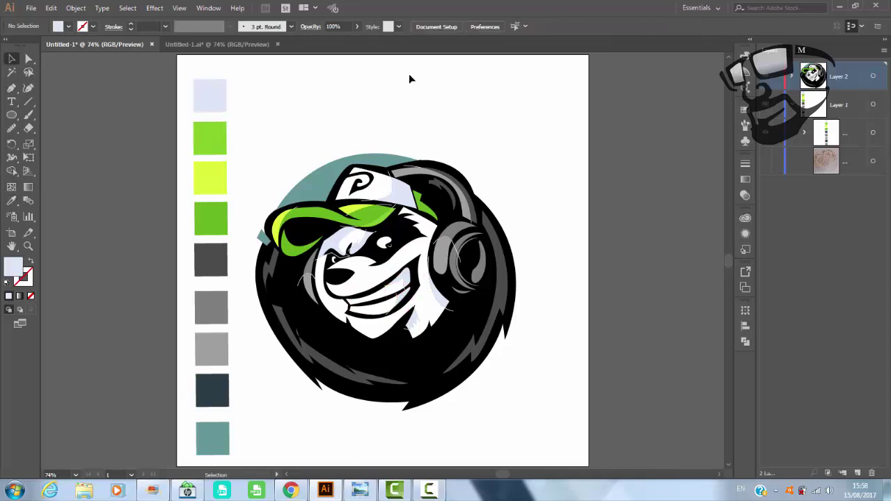
Give a small face path a cyan 2 pt tapered stroke, then reset default colours.
{"action": "left_click", "coordinate": [391, 248]}
{"action": "left_click", "coordinate": [82, 26]}
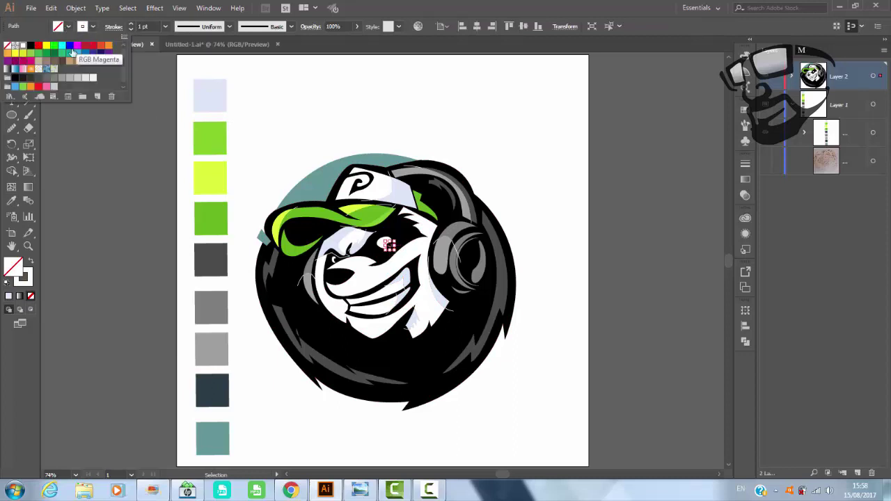
{"action": "left_click", "coordinate": [62, 45]}
{"action": "left_click", "coordinate": [165, 27]}
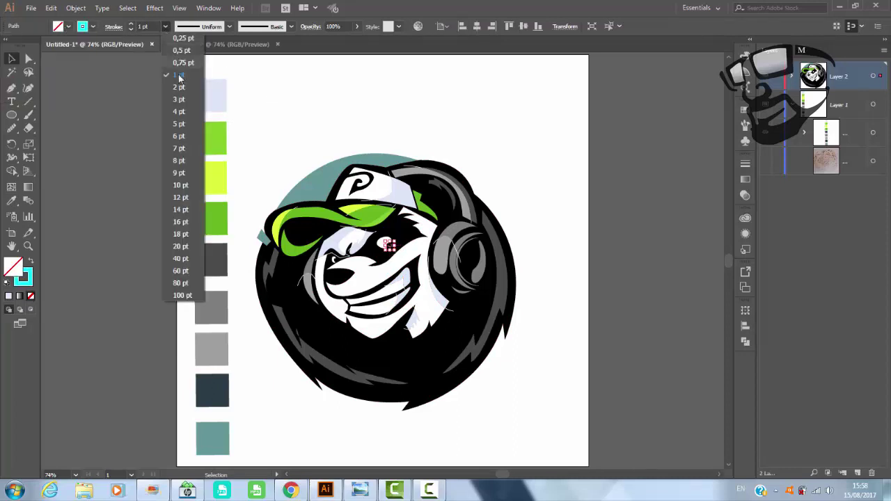
{"action": "left_click", "coordinate": [183, 87]}
{"action": "left_click", "coordinate": [229, 26]}
{"action": "left_click", "coordinate": [201, 60]}
{"action": "left_click", "coordinate": [377, 92]}
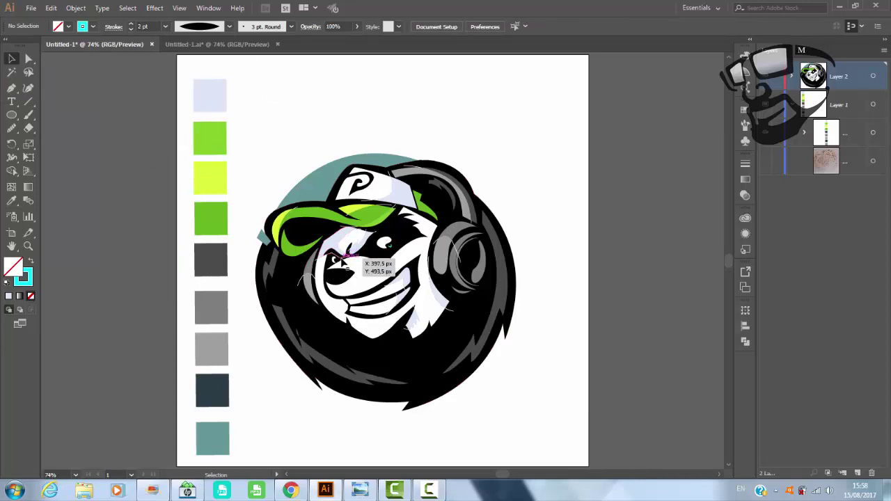
{"action": "key", "text": "d"}
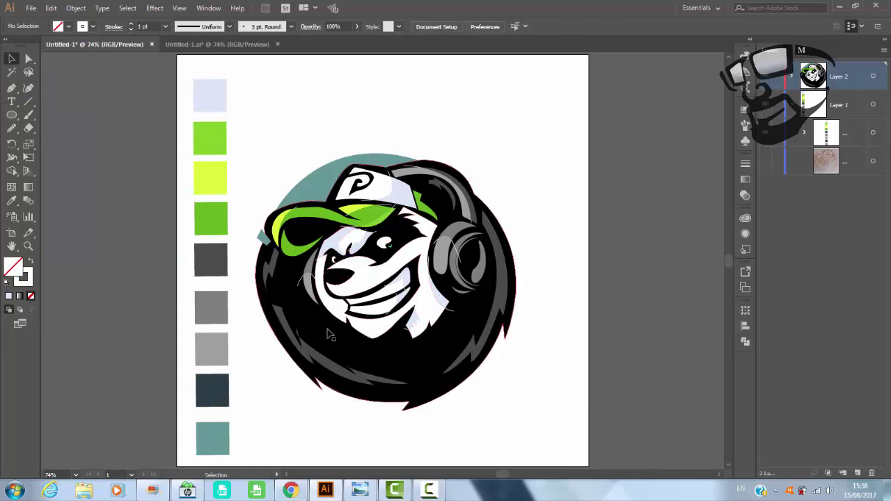
Trim the teal sliver beside the cap's left edge against the panda art with Shape Builder.
{"action": "left_click", "coordinate": [270, 245]}
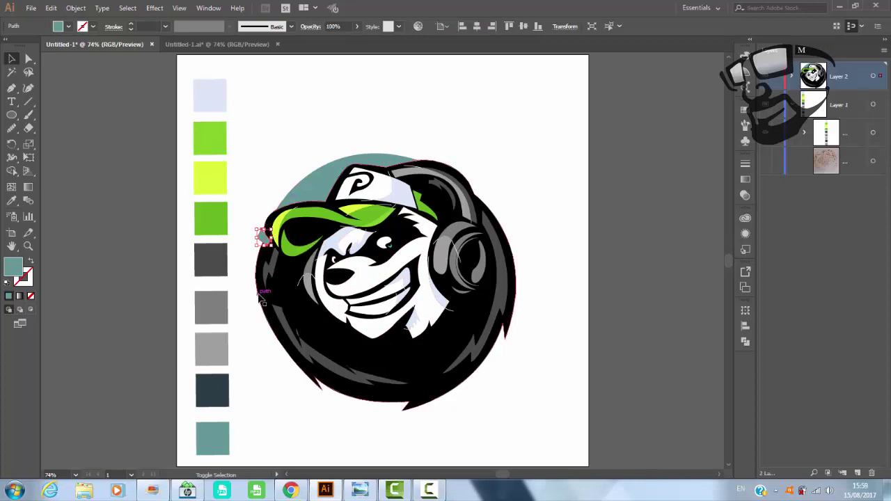
{"action": "left_click", "coordinate": [259, 235], "text": "shift"}
{"action": "key", "text": "shift+m"}
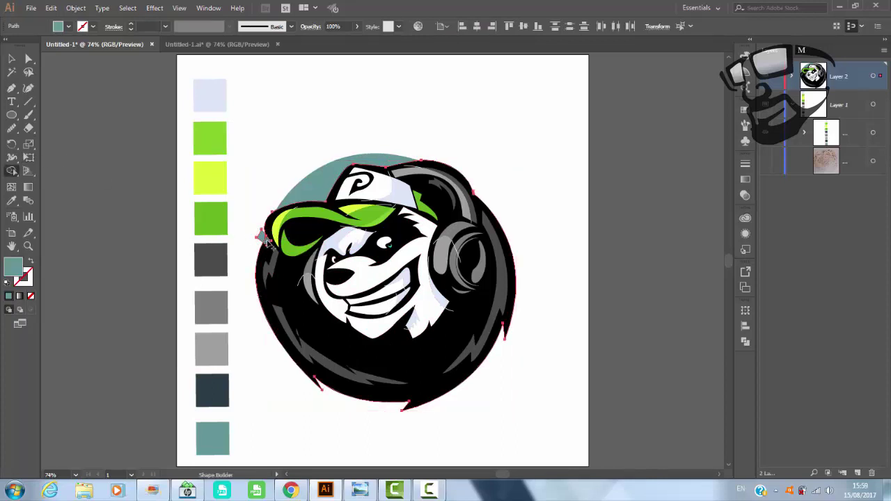
{"action": "key", "text": "v"}
{"action": "left_click", "coordinate": [265, 215]}
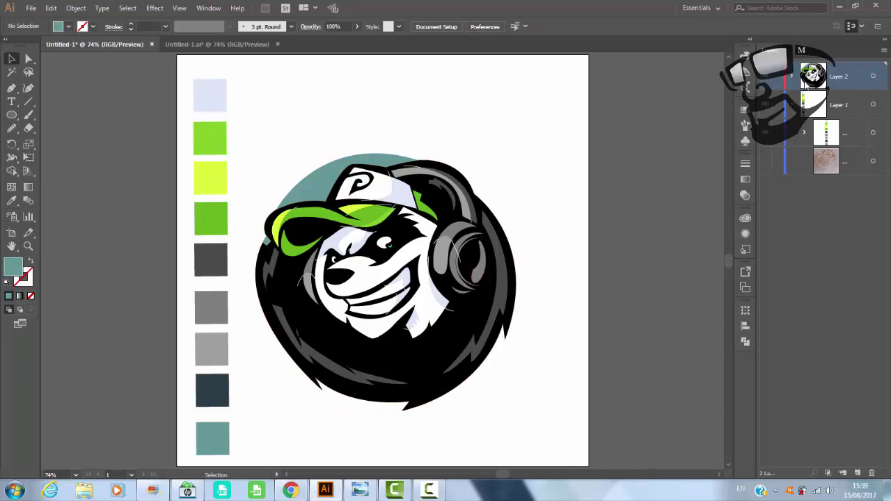
Expand Layer 2 and delete the first four empty items at the top of its list.
{"action": "left_click", "coordinate": [793, 76]}
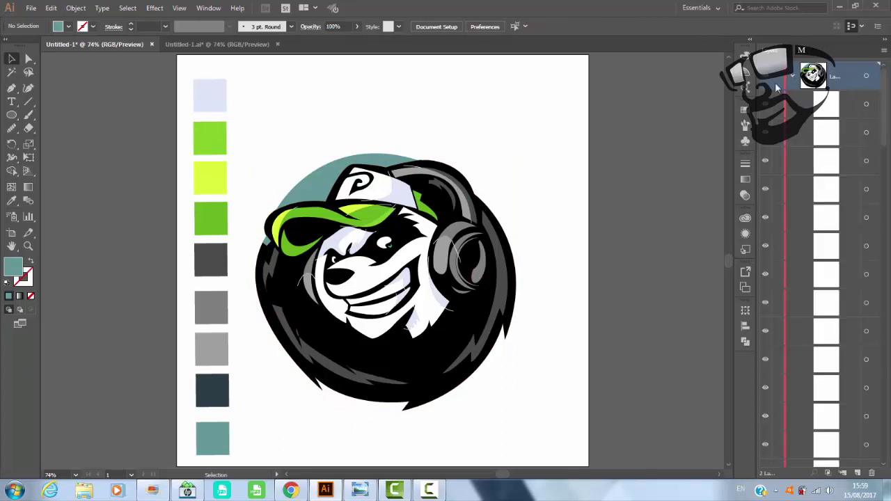
{"action": "left_click", "coordinate": [867, 105]}
{"action": "key", "text": "Delete"}
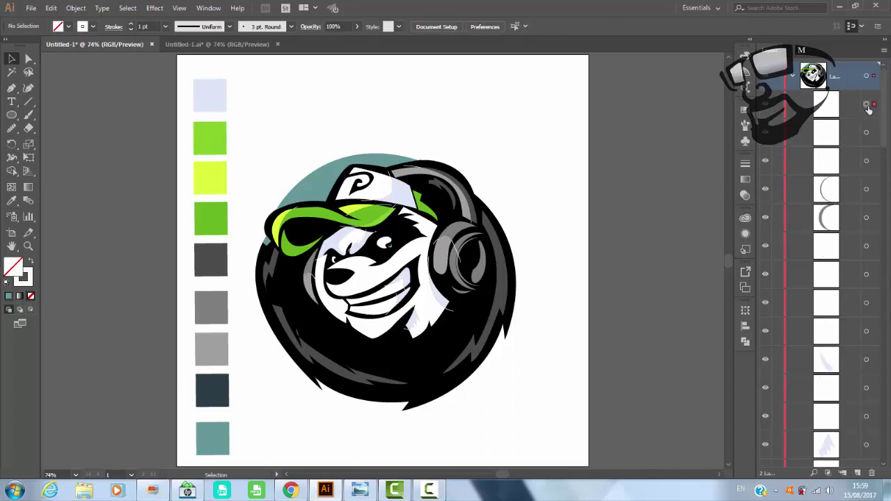
{"action": "left_click", "coordinate": [868, 105]}
{"action": "key", "text": "Delete"}
{"action": "key", "text": "Delete"}
{"action": "left_click", "coordinate": [867, 105]}
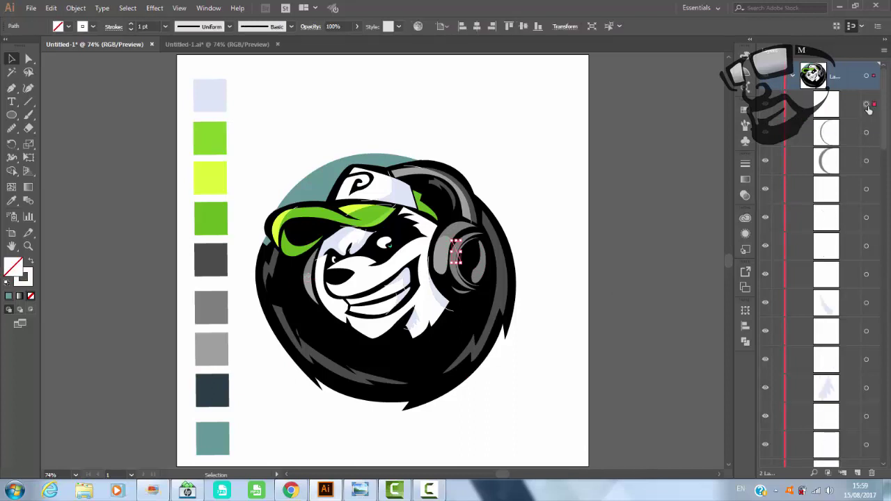
{"action": "key", "text": "Delete"}
{"action": "left_click", "coordinate": [868, 105]}
Delete the next empty items further down Layer 2, around the face paths.
{"action": "key", "text": "Delete"}
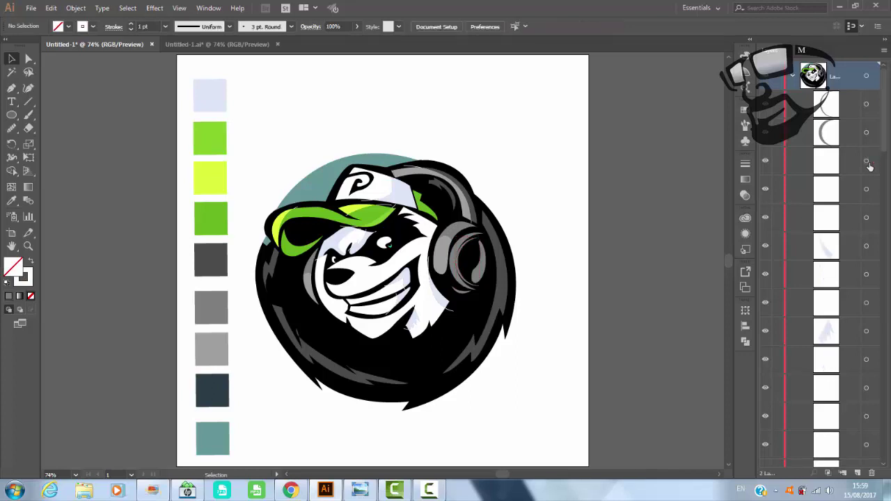
{"action": "left_click", "coordinate": [868, 161]}
{"action": "key", "text": "Delete"}
{"action": "key", "text": "Delete"}
{"action": "left_click", "coordinate": [867, 161]}
{"action": "key", "text": "Delete"}
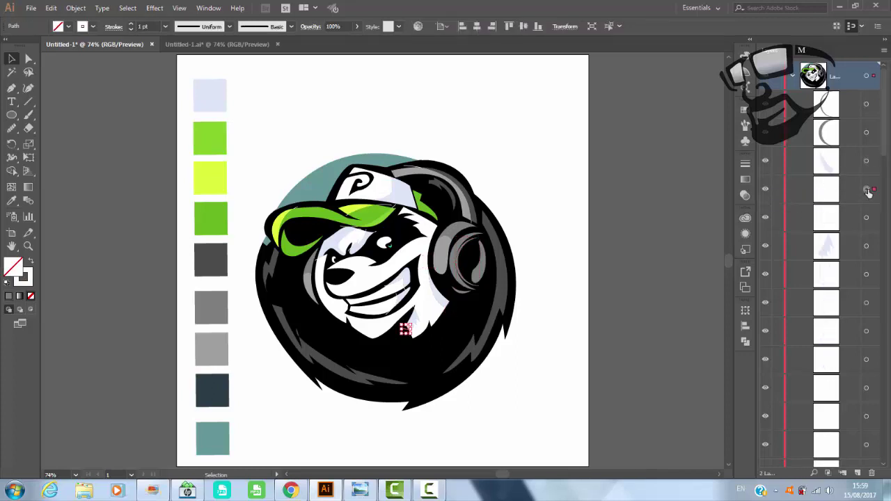
{"action": "key", "text": "Delete"}
{"action": "left_click", "coordinate": [867, 189]}
{"action": "key", "text": "Delete"}
{"action": "left_click", "coordinate": [867, 218]}
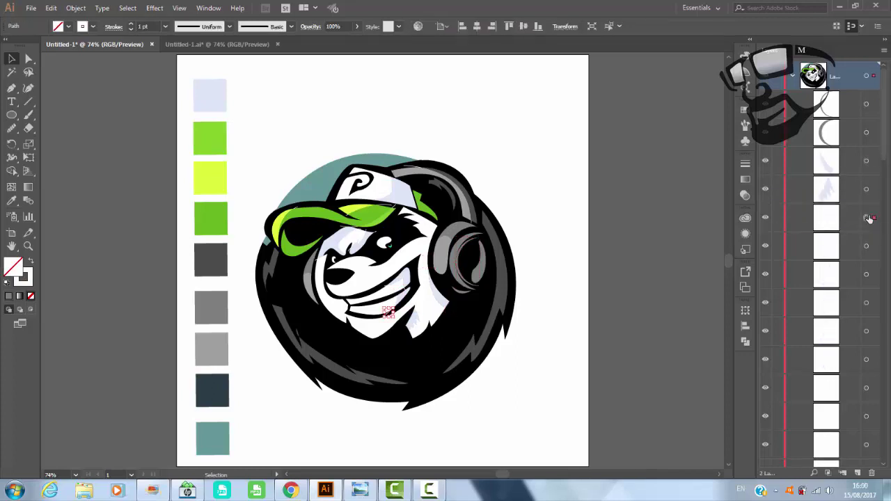
Remove the empty items near the cap highlight and curved headphone paths.
{"action": "key", "text": "Delete"}
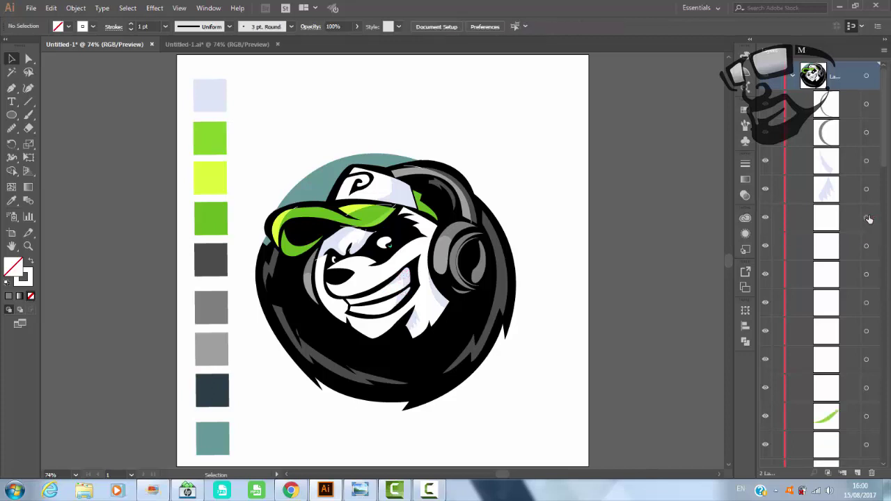
{"action": "left_click", "coordinate": [868, 217]}
{"action": "key", "text": "Delete"}
{"action": "key", "text": "Delete"}
{"action": "left_click", "coordinate": [867, 217]}
{"action": "key", "text": "Delete"}
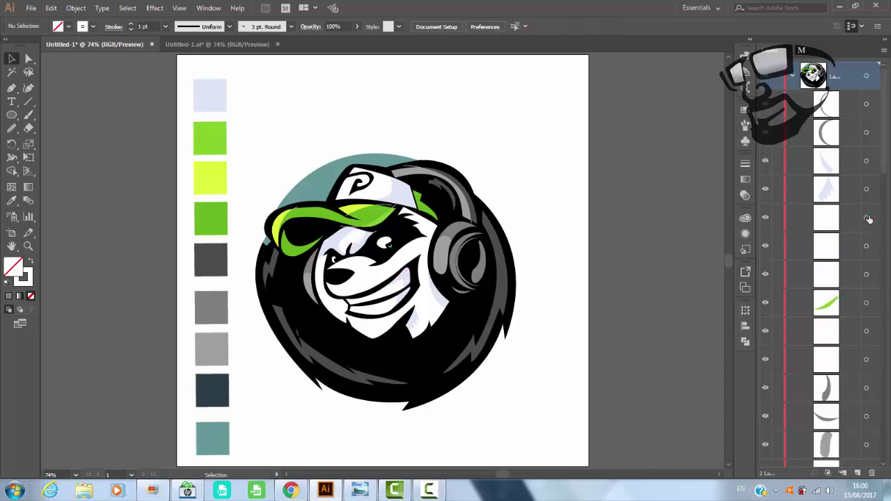
{"action": "left_click", "coordinate": [868, 217]}
{"action": "key", "text": "Delete"}
{"action": "key", "text": "Delete"}
{"action": "left_click", "coordinate": [868, 217]}
{"action": "key", "text": "Delete"}
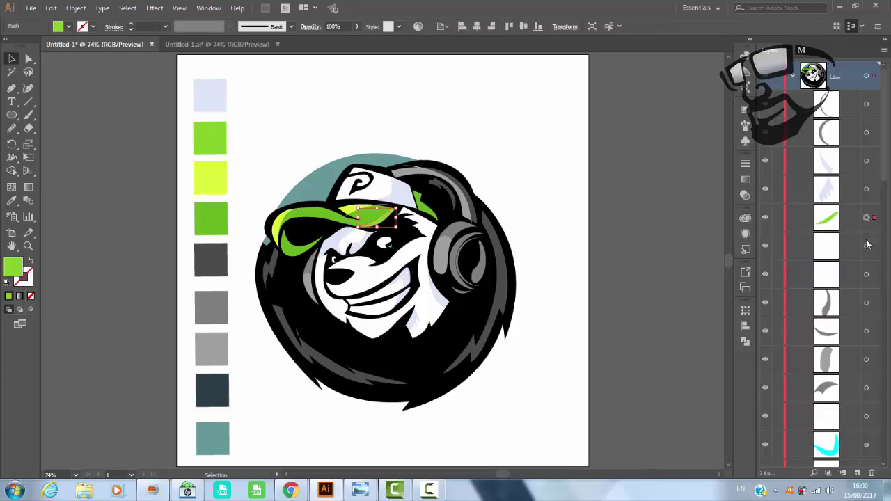
{"action": "left_click", "coordinate": [868, 245]}
{"action": "key", "text": "Delete"}
{"action": "key", "text": "Delete"}
{"action": "left_click", "coordinate": [868, 246]}
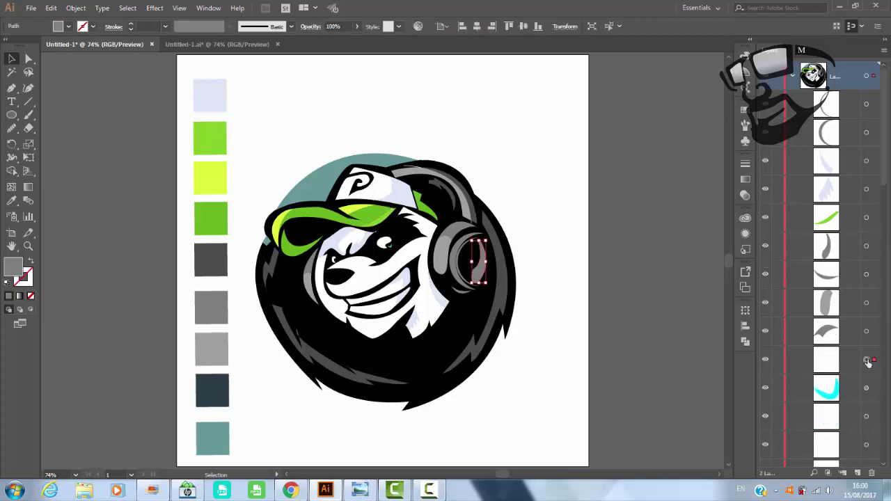
Give the chin path a pale fill, then target the mouth shading path.
{"action": "scroll", "coordinate": [829, 313], "scroll_direction": "down", "scroll_amount": 4}
{"action": "left_click", "coordinate": [868, 309]}
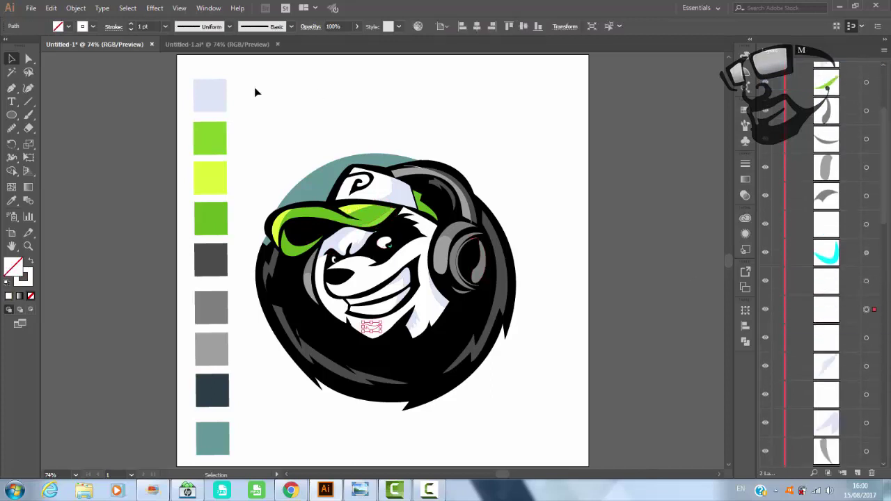
{"action": "left_click", "coordinate": [11, 200]}
{"action": "left_click", "coordinate": [210, 95]}
{"action": "key", "text": "v"}
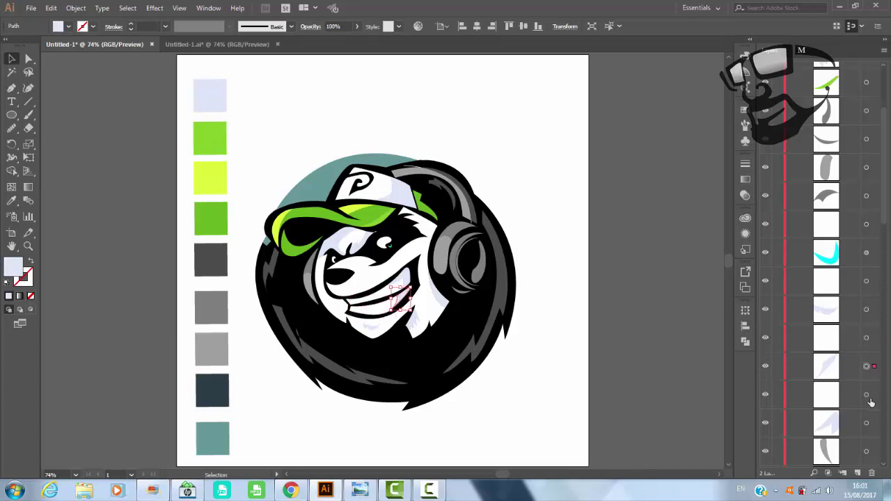
{"action": "left_click", "coordinate": [867, 423]}
Delete empty items near the chin and cap P logo, inspecting the small objects.
{"action": "scroll", "coordinate": [829, 306], "scroll_direction": "down", "scroll_amount": 2}
{"action": "left_click", "coordinate": [867, 197]}
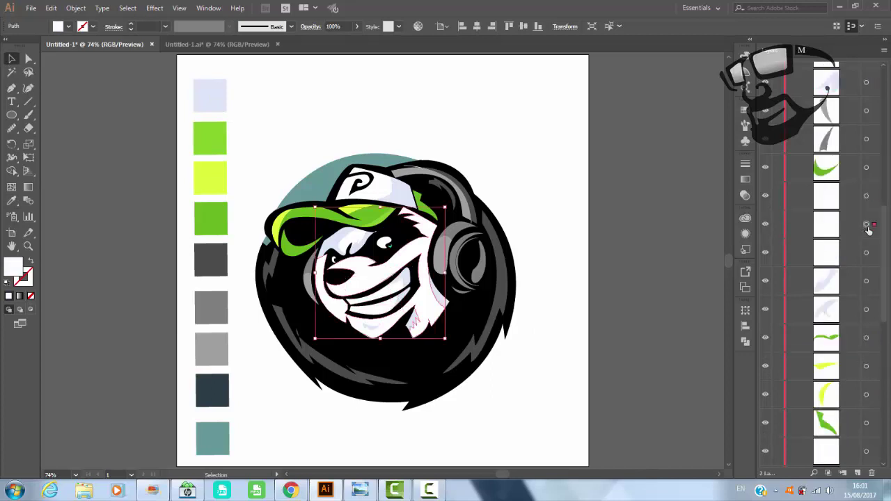
{"action": "key", "text": "Delete"}
{"action": "scroll", "coordinate": [867, 333], "scroll_direction": "down", "scroll_amount": 1}
{"action": "left_click", "coordinate": [866, 388]}
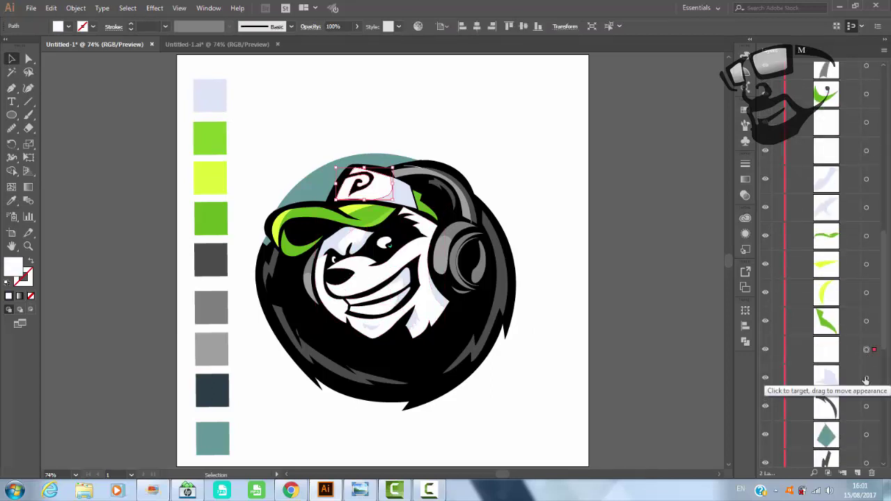
{"action": "scroll", "coordinate": [878, 362], "scroll_direction": "down", "scroll_amount": 5}
{"action": "left_click", "coordinate": [867, 370]}
{"action": "left_click", "coordinate": [867, 398]}
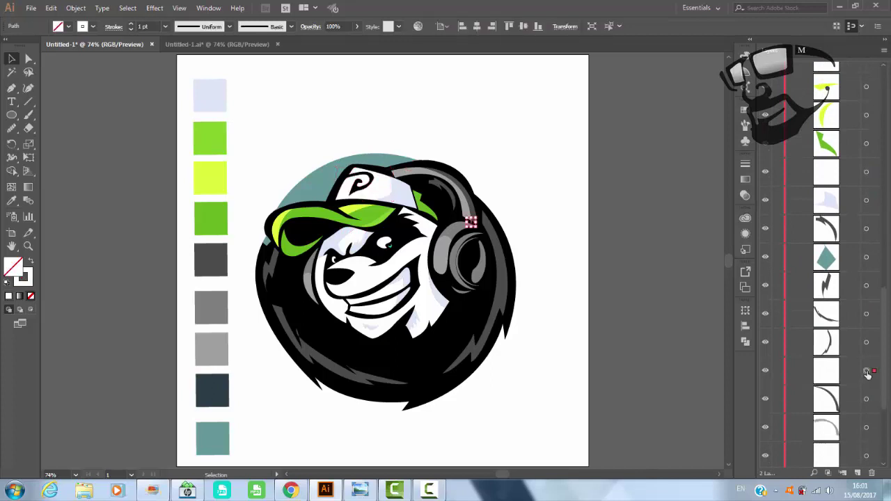
{"action": "key", "text": "Delete"}
Check the last remaining path at the bottom, then collapse Layer 2.
{"action": "scroll", "coordinate": [885, 376], "scroll_direction": "down", "scroll_amount": 2}
{"action": "scroll", "coordinate": [887, 387], "scroll_direction": "down", "scroll_amount": 3}
{"action": "left_click", "coordinate": [867, 285]}
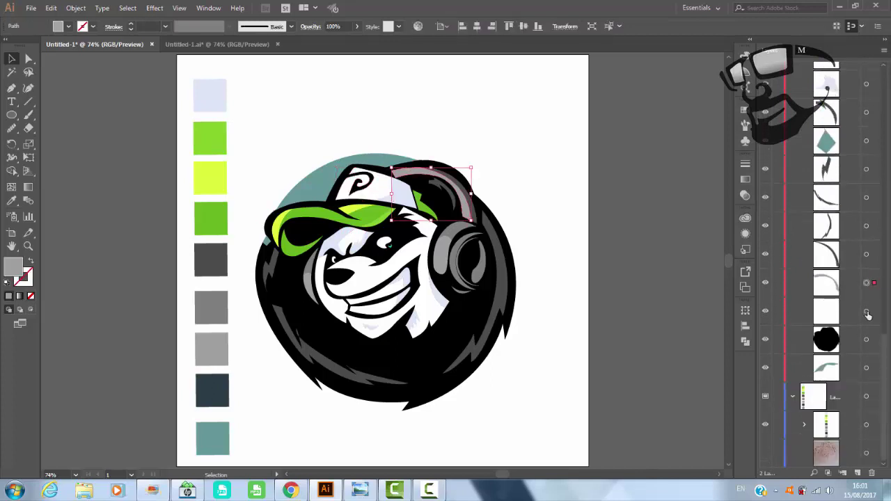
{"action": "scroll", "coordinate": [867, 316], "scroll_direction": "up", "scroll_amount": 5}
{"action": "scroll", "coordinate": [868, 209], "scroll_direction": "up", "scroll_amount": 10}
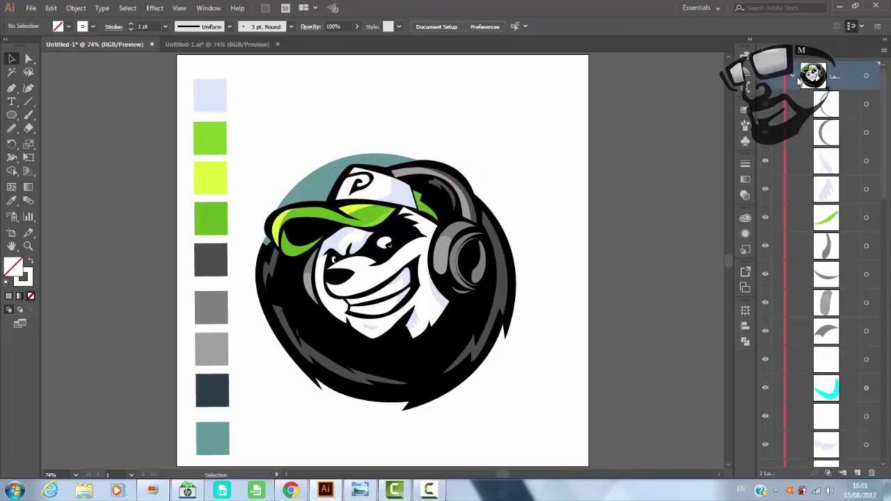
{"action": "left_click", "coordinate": [792, 76]}
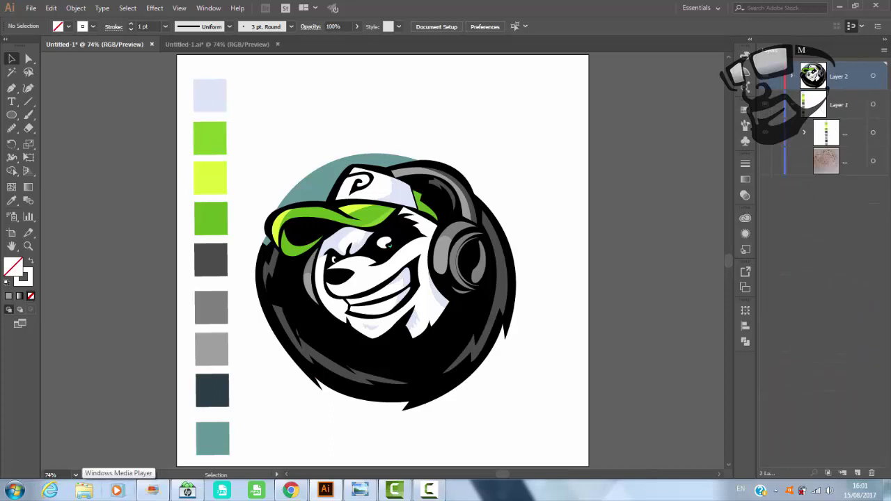
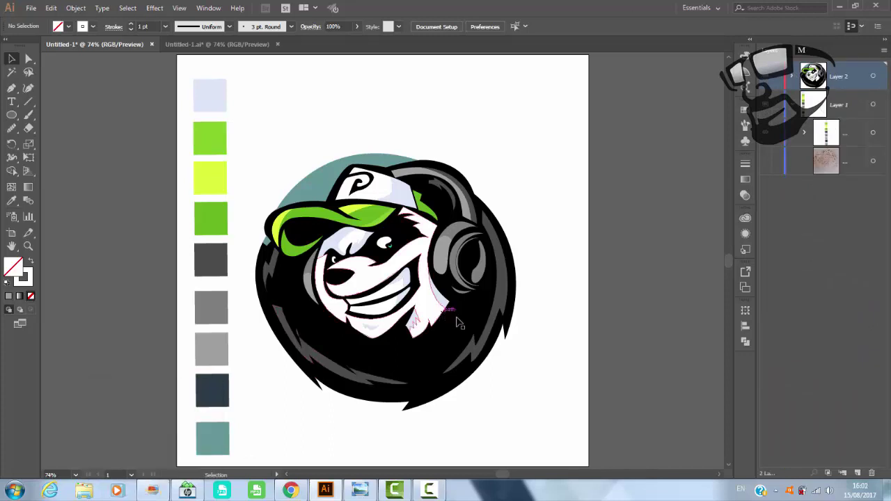
Fill the smaller and larger headphone ear-cup paths with the light grey palette swatch.
{"action": "left_click", "coordinate": [465, 255]}
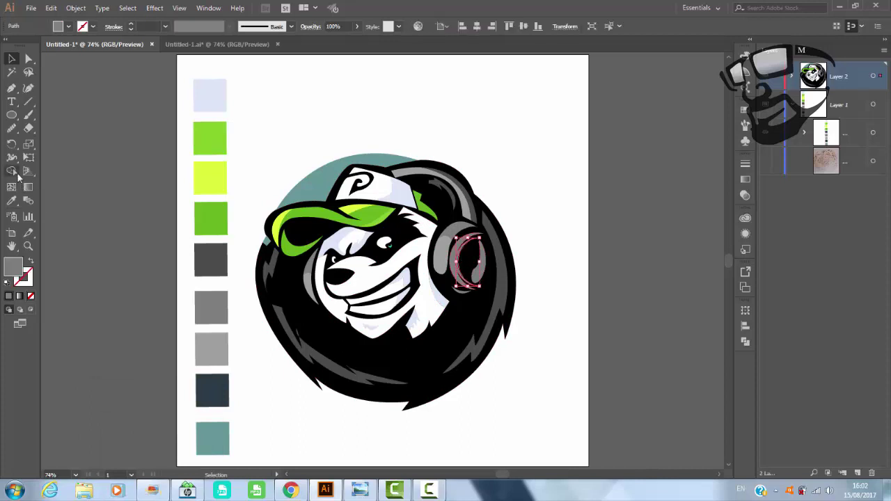
{"action": "left_click", "coordinate": [12, 201]}
{"action": "left_click", "coordinate": [214, 340]}
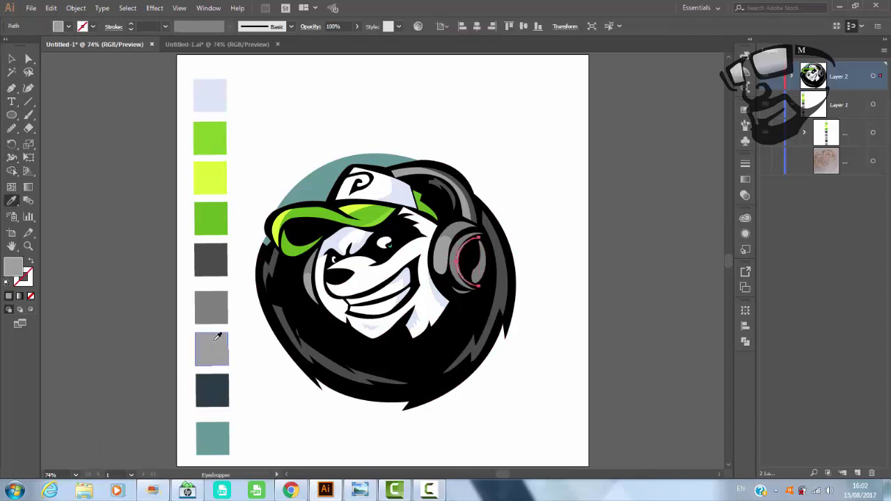
{"action": "key", "text": "ctrl"}
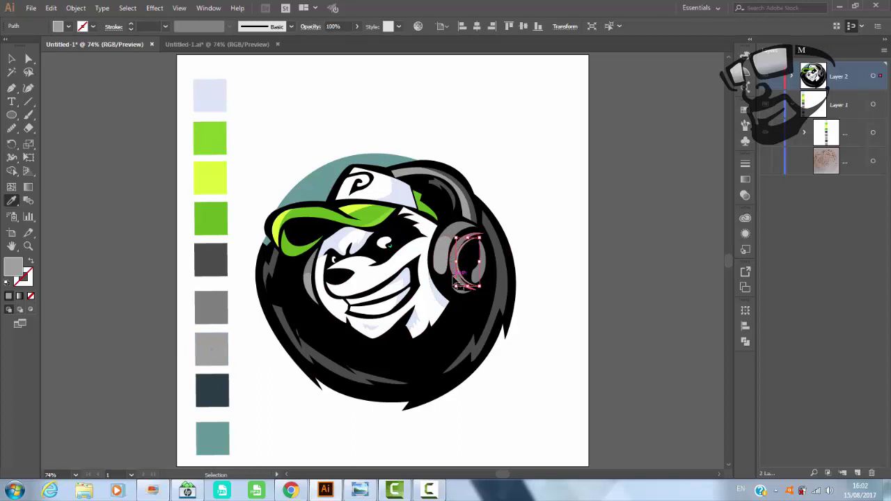
{"action": "left_click", "coordinate": [467, 269], "text": "ctrl"}
{"action": "left_click", "coordinate": [212, 349]}
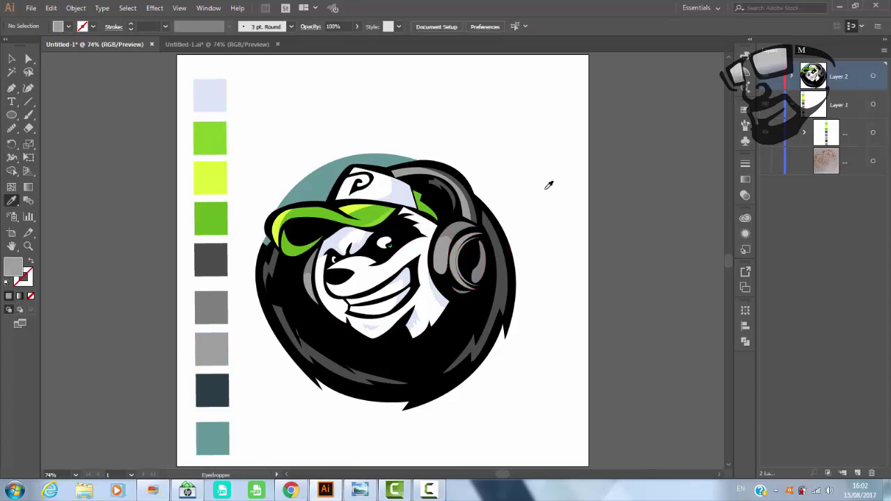
{"action": "key", "text": "v"}
{"action": "left_click", "coordinate": [468, 259]}
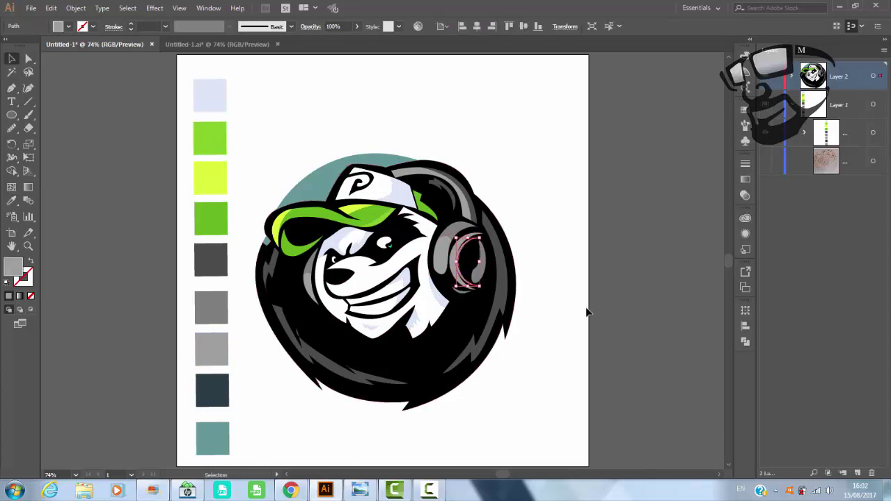
{"action": "left_click", "coordinate": [555, 257]}
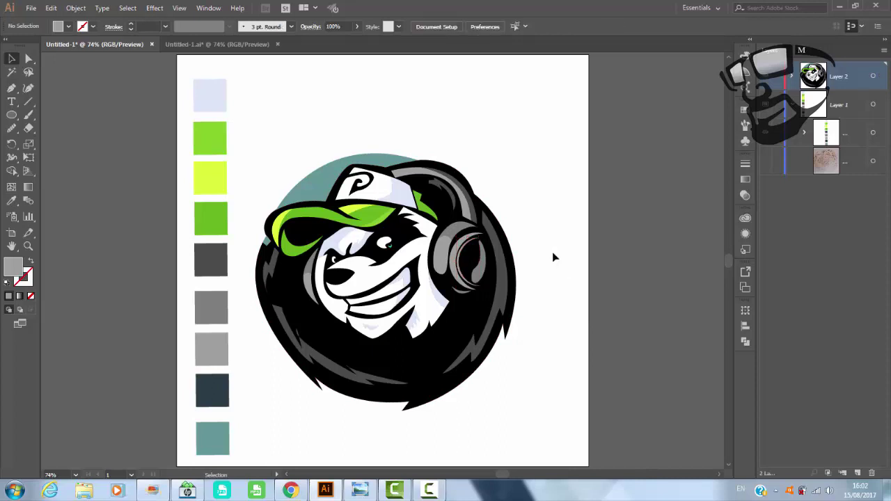
Zoom into the panda's face and reshape the small headphone highlight by moving its bottom anchor.
{"action": "key", "text": "z"}
{"action": "left_click_drag", "start_coordinate": [390, 172], "coordinate": [567, 388]}
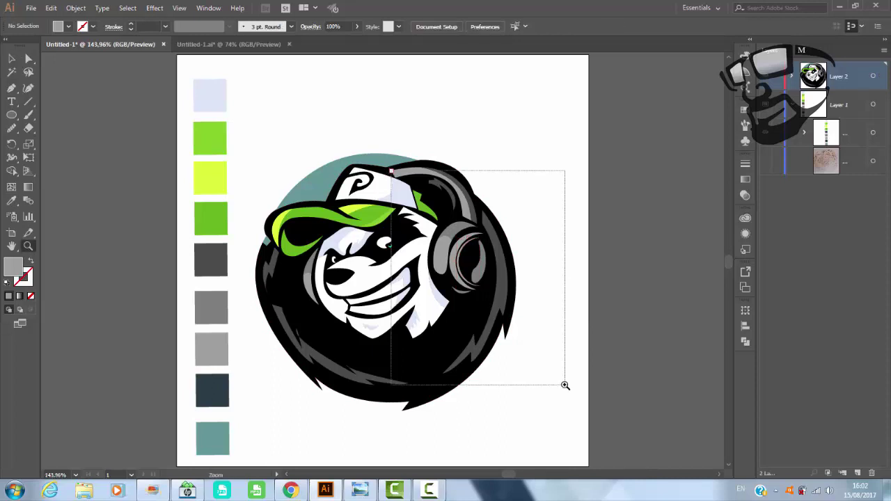
{"action": "left_click_drag", "start_coordinate": [320, 243], "coordinate": [323, 243]}
{"action": "left_click", "coordinate": [523, 192]}
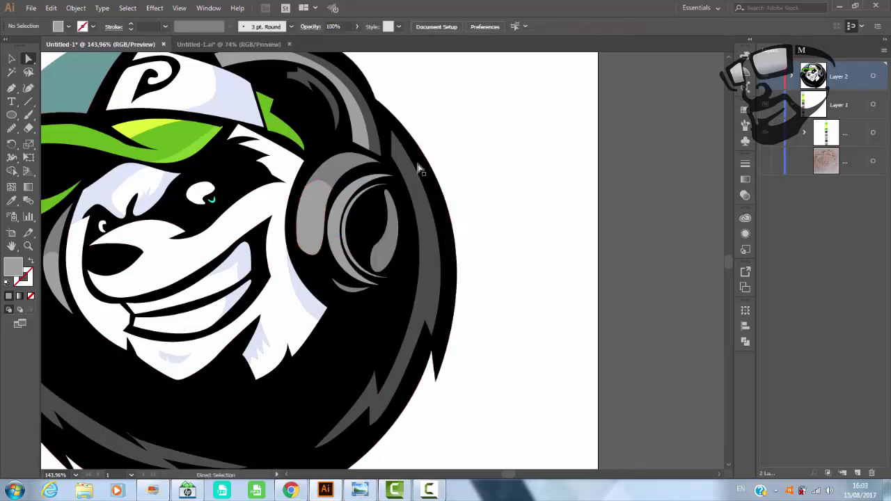
{"action": "left_click", "coordinate": [322, 253]}
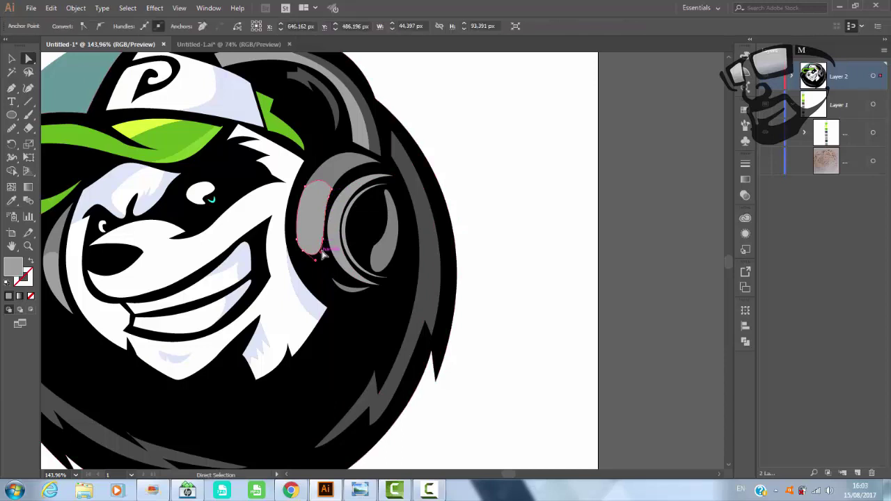
{"action": "left_click_drag", "start_coordinate": [319, 257], "coordinate": [325, 259]}
Stretch the inner headphone arc wider and taller, to about 63.5 × 133 px.
{"action": "left_click", "coordinate": [376, 279]}
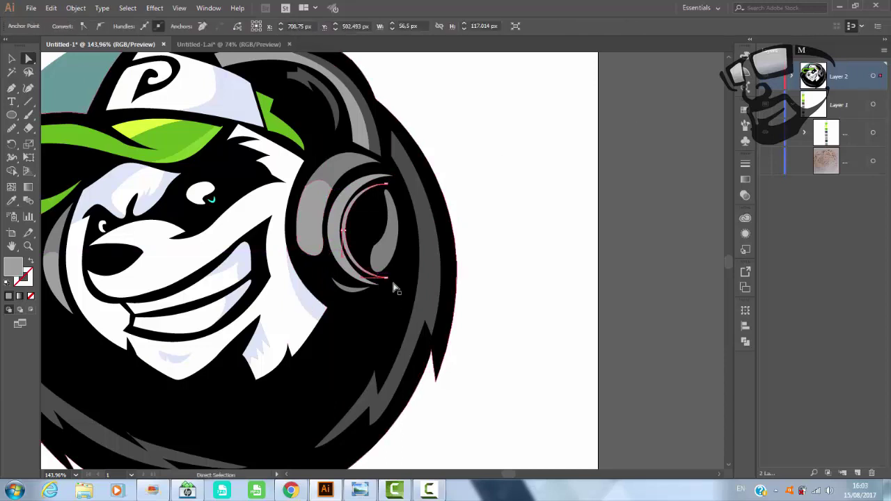
{"action": "left_click", "coordinate": [11, 60]}
{"action": "left_click_drag", "start_coordinate": [388, 230], "coordinate": [392, 229]}
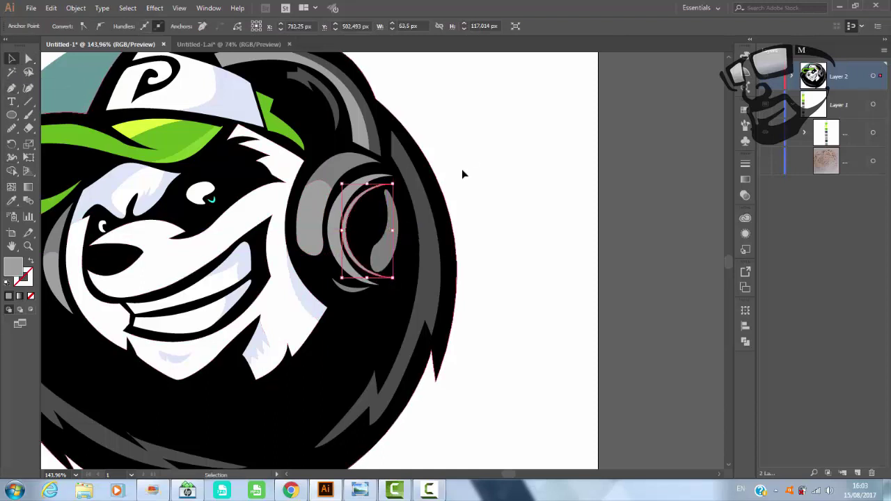
{"action": "left_click", "coordinate": [483, 146]}
{"action": "left_click", "coordinate": [388, 282]}
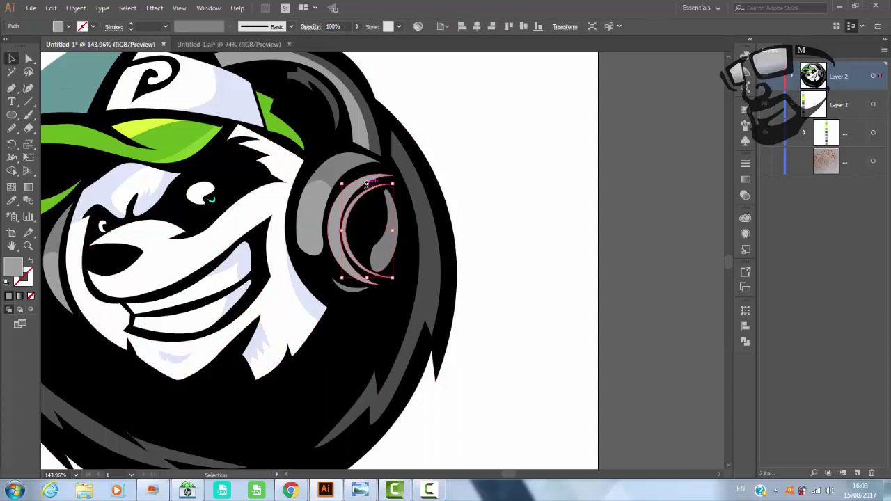
{"action": "left_click_drag", "start_coordinate": [380, 182], "coordinate": [381, 179]}
{"action": "left_click_drag", "start_coordinate": [367, 278], "coordinate": [373, 283]}
{"action": "left_click_drag", "start_coordinate": [369, 179], "coordinate": [371, 180]}
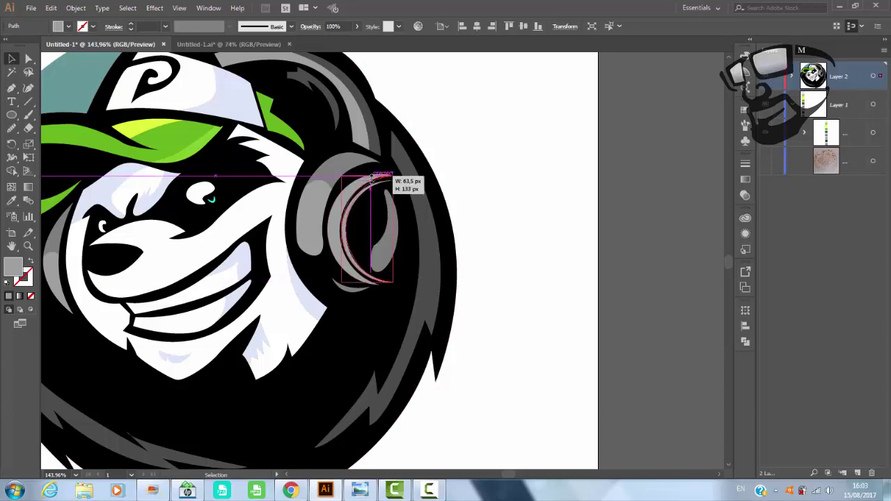
{"action": "left_click_drag", "start_coordinate": [371, 180], "coordinate": [372, 182]}
{"action": "left_click", "coordinate": [483, 173]}
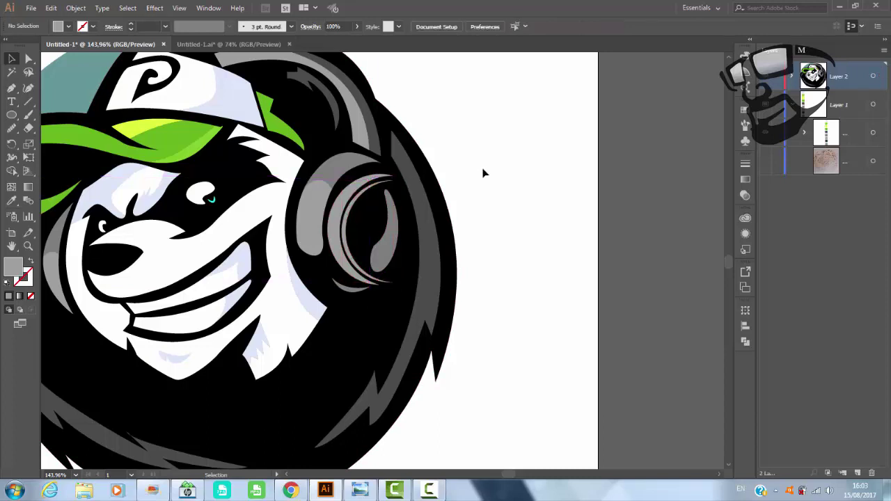
Check the reference panda logo image, then reselect the headphone arc.
{"action": "left_click", "coordinate": [362, 491]}
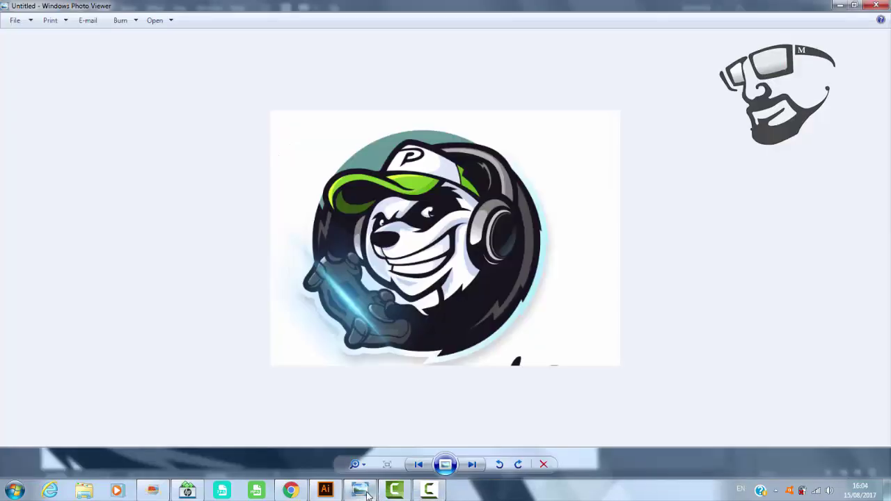
{"action": "left_click", "coordinate": [362, 491]}
{"action": "left_click", "coordinate": [351, 215]}
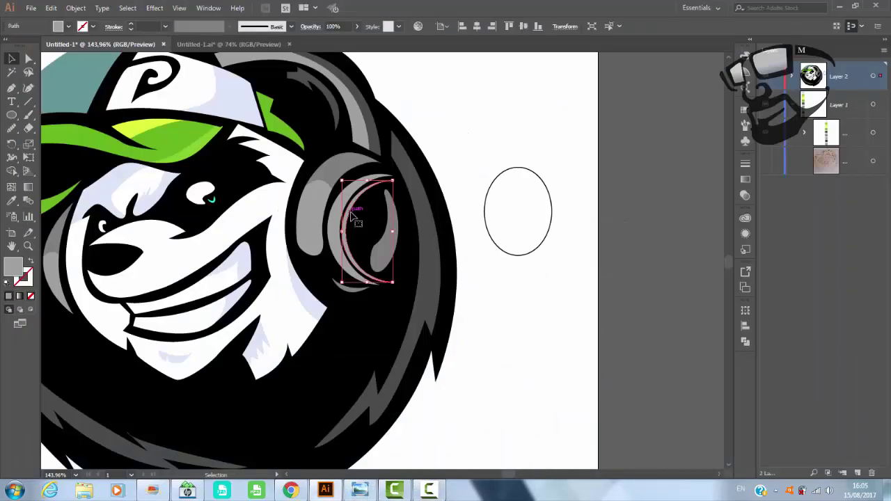
Try adjusting the inner arc's top anchor point with Direct Selection and the Pen.
{"action": "left_click", "coordinate": [526, 133]}
{"action": "left_click", "coordinate": [28, 59]}
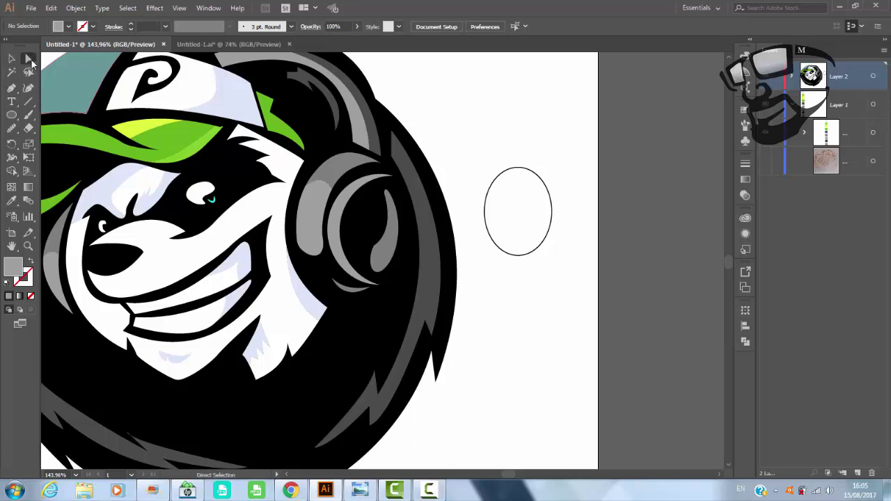
{"action": "left_click", "coordinate": [393, 178]}
{"action": "key", "text": "p"}
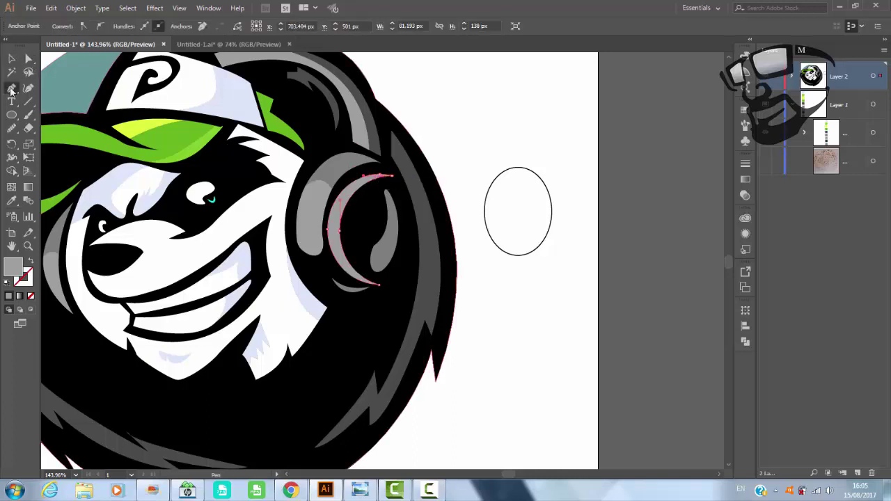
{"action": "left_click", "coordinate": [423, 198]}
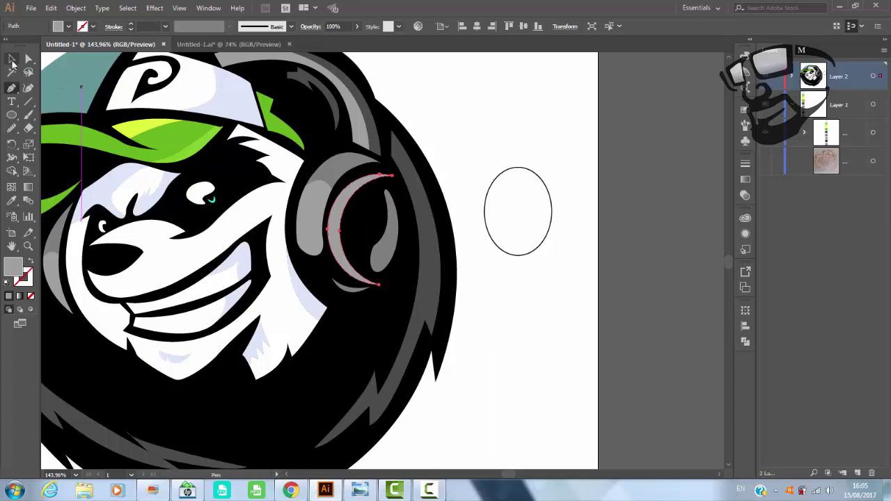
Reselect the light-grey inner arc and delete it.
{"action": "left_click", "coordinate": [12, 60]}
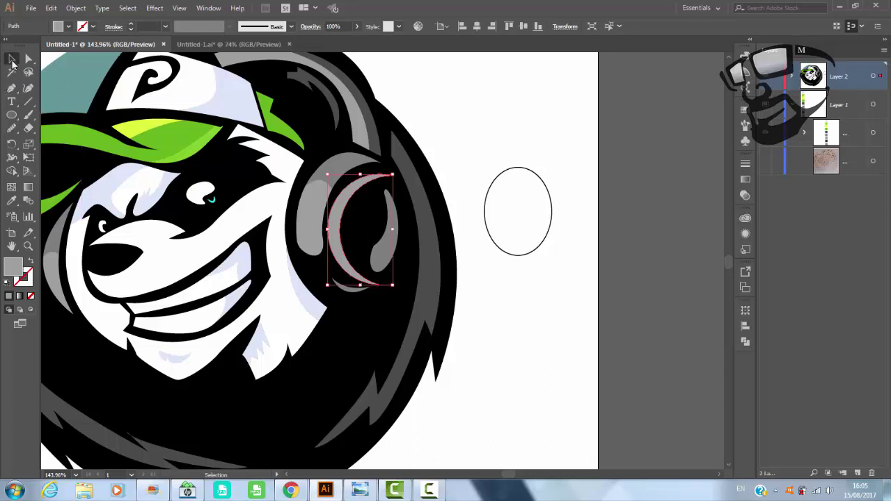
{"action": "left_click", "coordinate": [528, 105]}
{"action": "left_click", "coordinate": [362, 182]}
{"action": "key", "text": "a"}
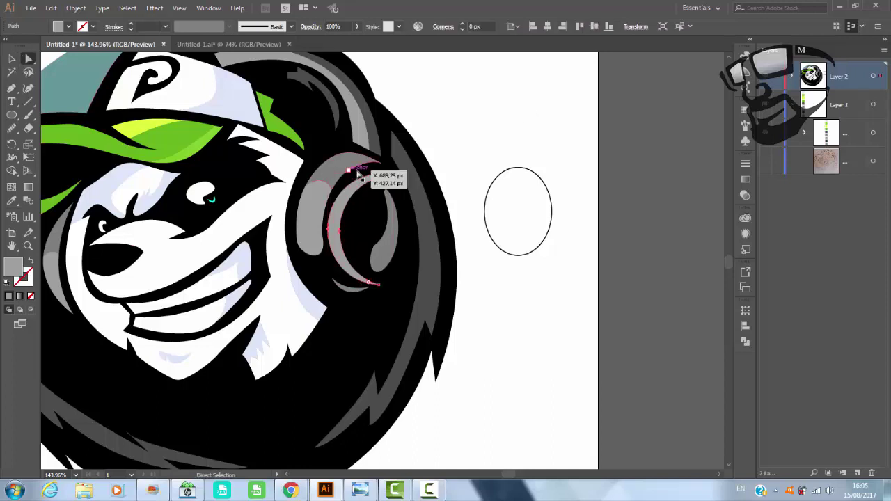
{"action": "key", "text": "v"}
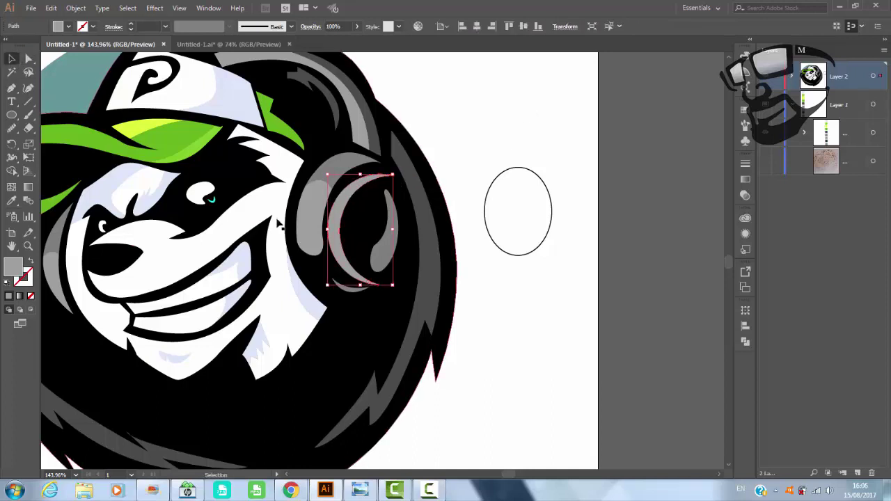
{"action": "key", "text": "Delete"}
Copy the ellipse over the ear-cup, resize it to 96 px wide, tilt it about 14°, and park it on blank canvas.
{"action": "left_click", "coordinate": [548, 209]}
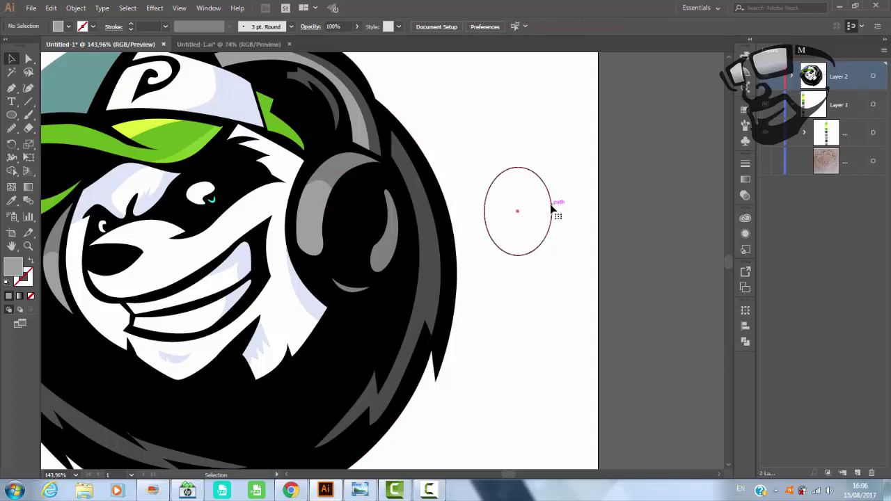
{"action": "mouse_move", "coordinate": [548, 194]}
{"action": "left_mouse_down"}
{"action": "mouse_move", "coordinate": [395, 212]}
{"action": "mouse_move", "coordinate": [366, 163]}
{"action": "left_mouse_up"}
{"action": "left_click_drag", "start_coordinate": [331, 220], "coordinate": [323, 220]}
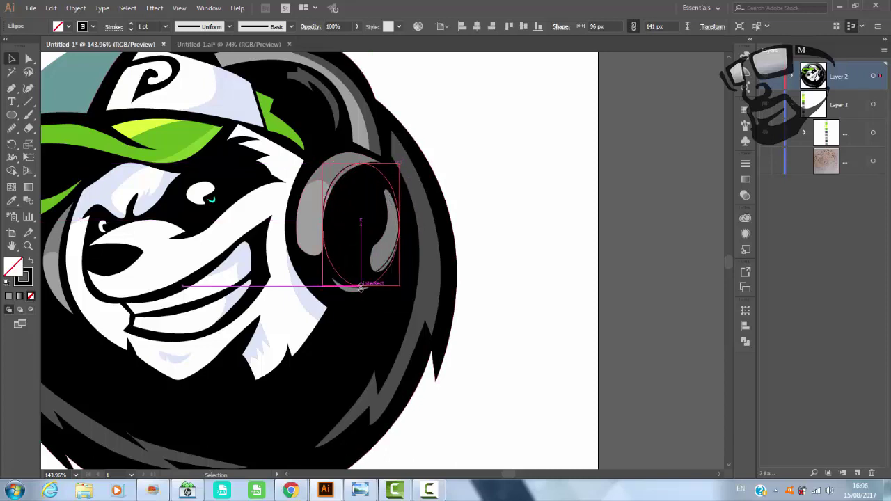
{"action": "left_click_drag", "start_coordinate": [361, 277], "coordinate": [361, 285]}
{"action": "left_click_drag", "start_coordinate": [363, 162], "coordinate": [361, 167]}
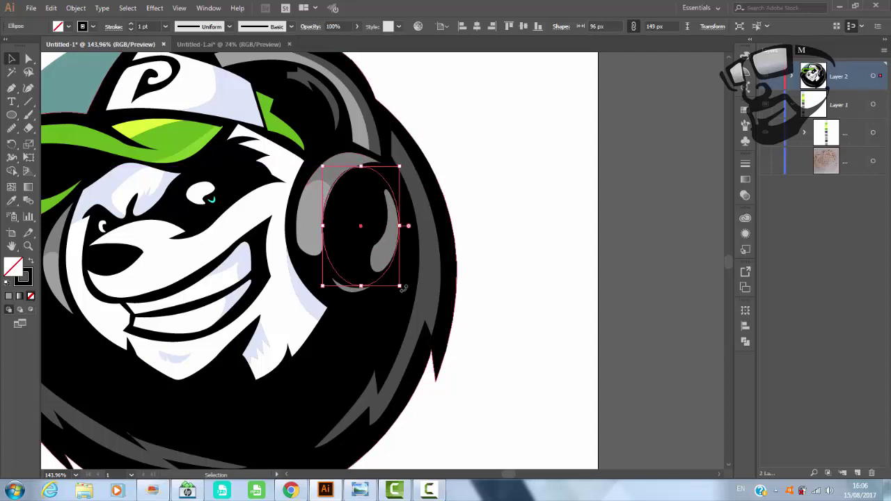
{"action": "left_click_drag", "start_coordinate": [362, 162], "coordinate": [383, 164]}
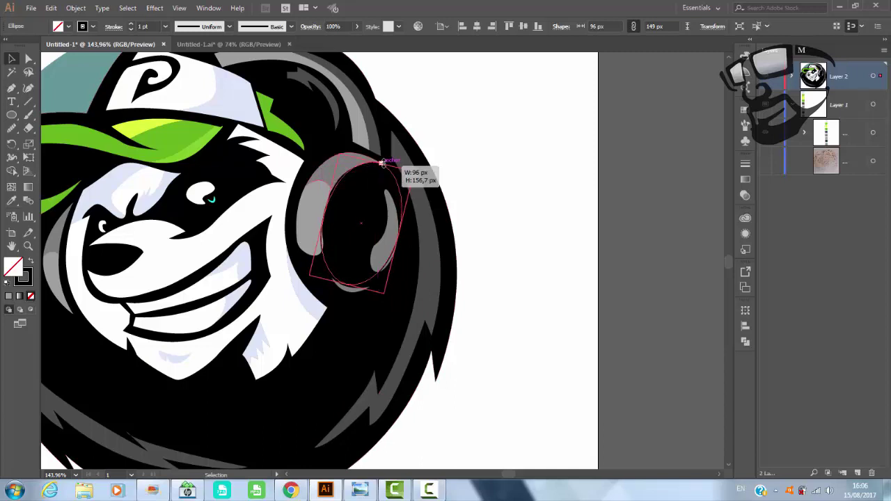
{"action": "left_click_drag", "start_coordinate": [385, 293], "coordinate": [351, 282]}
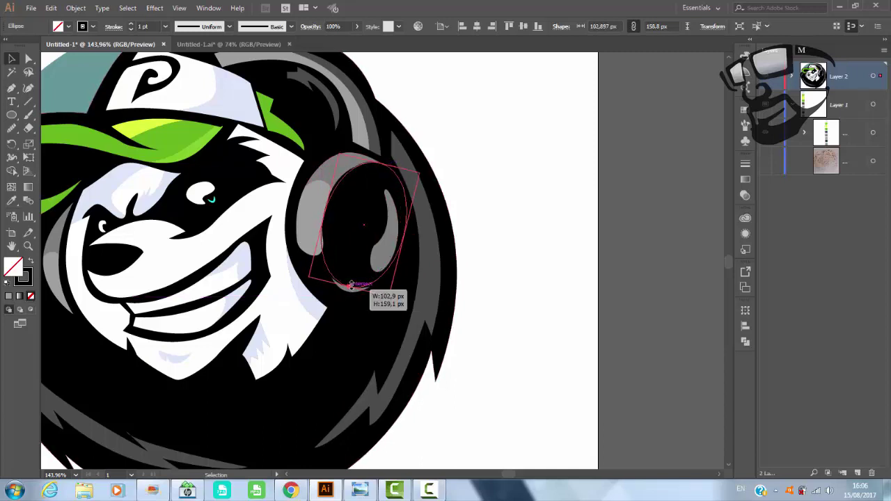
{"action": "left_click", "coordinate": [513, 200]}
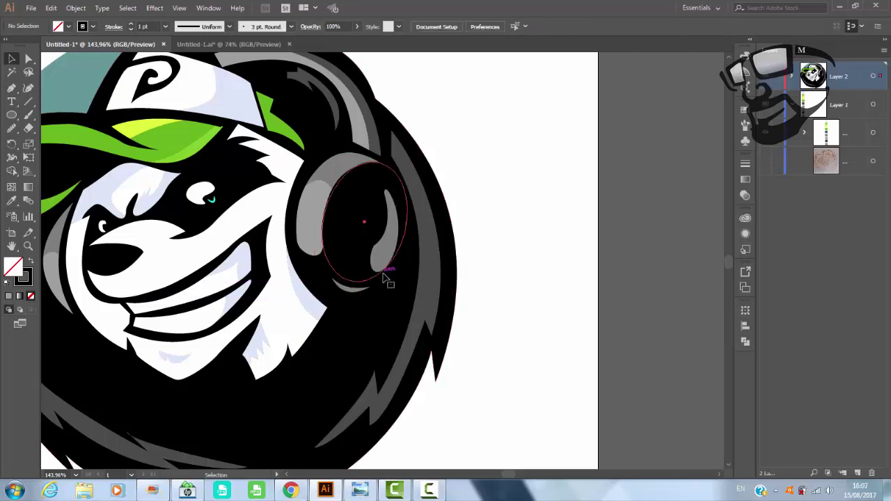
{"action": "mouse_move", "coordinate": [342, 181]}
{"action": "left_mouse_down"}
{"action": "mouse_move", "coordinate": [517, 209]}
{"action": "mouse_move", "coordinate": [555, 60]}
{"action": "left_mouse_up"}
{"action": "left_click", "coordinate": [502, 259]}
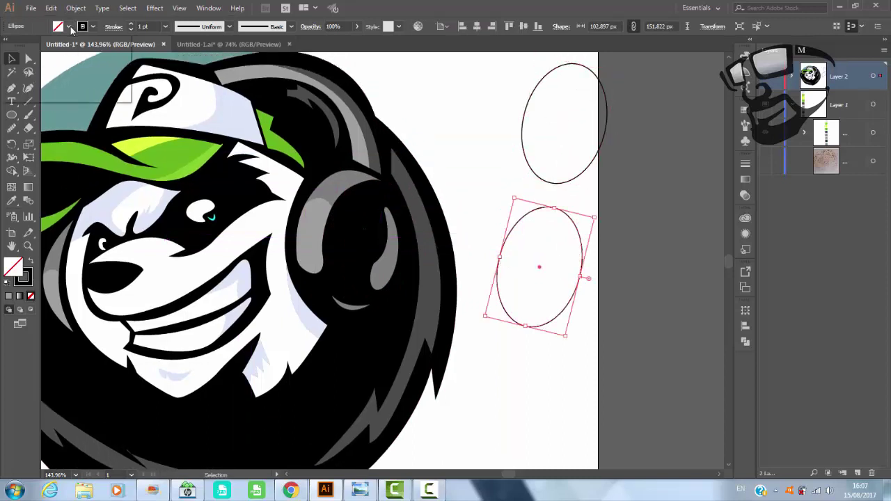
Fill the ellipse black with no stroke, then overlap it with a red duplicate.
{"action": "left_click", "coordinate": [68, 26]}
{"action": "left_click", "coordinate": [30, 45]}
{"action": "left_click", "coordinate": [93, 27]}
{"action": "left_click", "coordinate": [7, 44]}
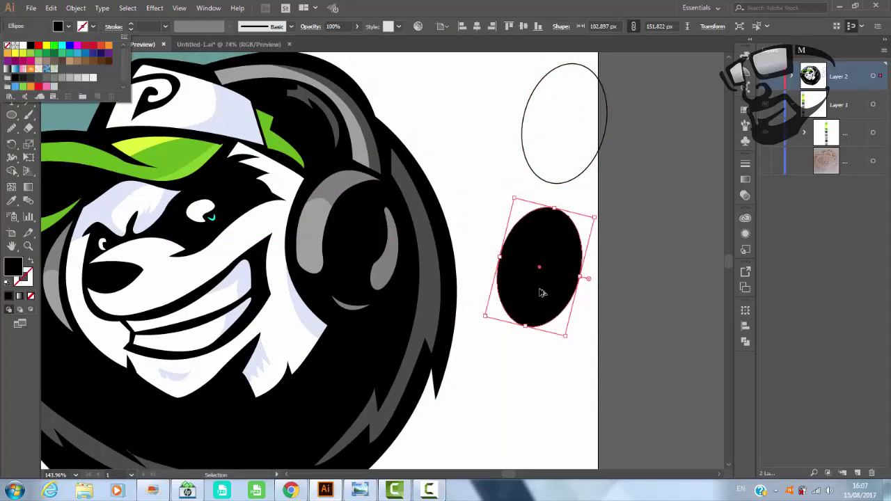
{"action": "left_click", "coordinate": [543, 292]}
{"action": "left_click_drag", "start_coordinate": [569, 293], "coordinate": [654, 308]}
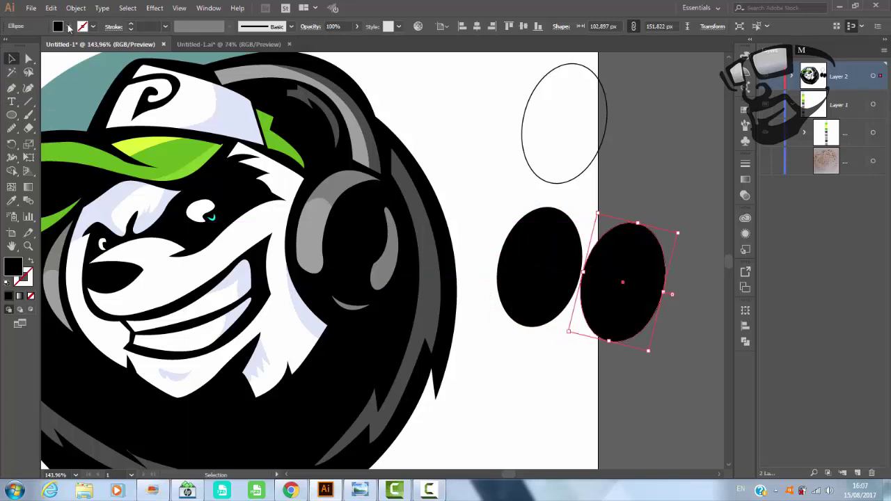
{"action": "left_click", "coordinate": [69, 26]}
{"action": "left_click", "coordinate": [38, 44]}
{"action": "left_click", "coordinate": [643, 282]}
{"action": "left_click_drag", "start_coordinate": [568, 285], "coordinate": [576, 282]}
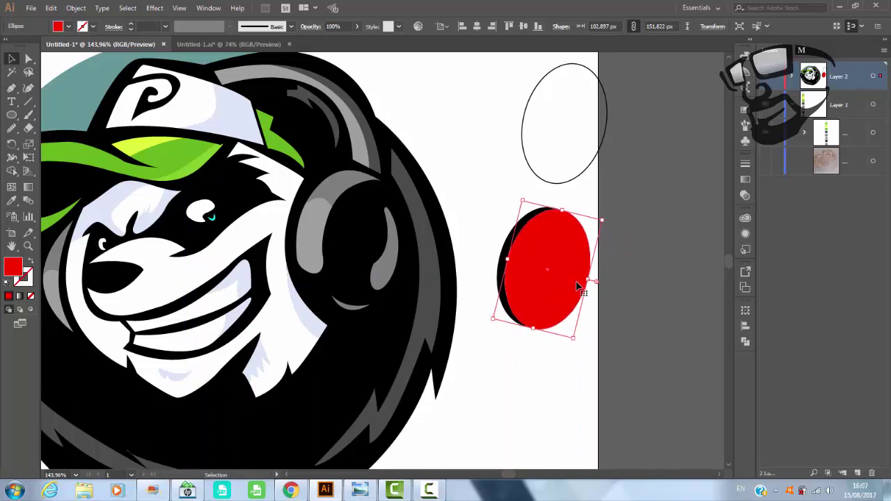
Subtract the red ellipse with Minus Front and colour the crescent the headphone's grey.
{"action": "left_click", "coordinate": [506, 250], "text": "shift"}
{"action": "left_click", "coordinate": [746, 342]}
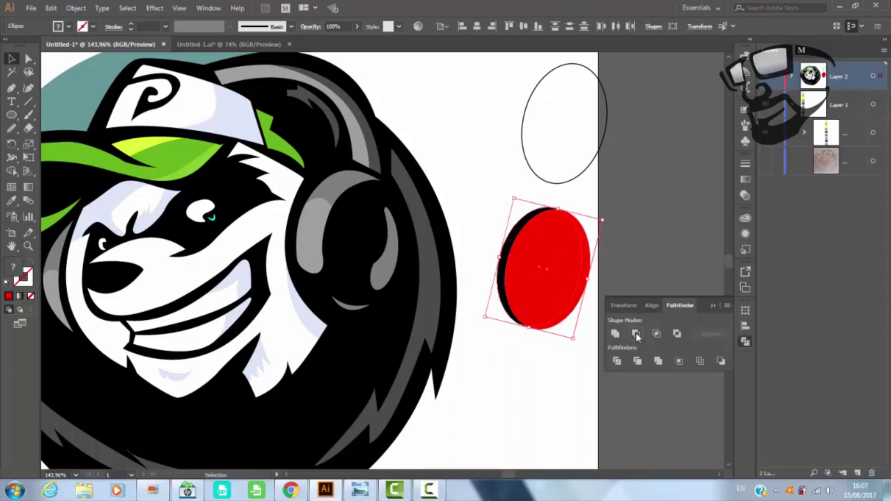
{"action": "left_click", "coordinate": [636, 333]}
{"action": "left_click", "coordinate": [579, 247]}
{"action": "left_click", "coordinate": [511, 247]}
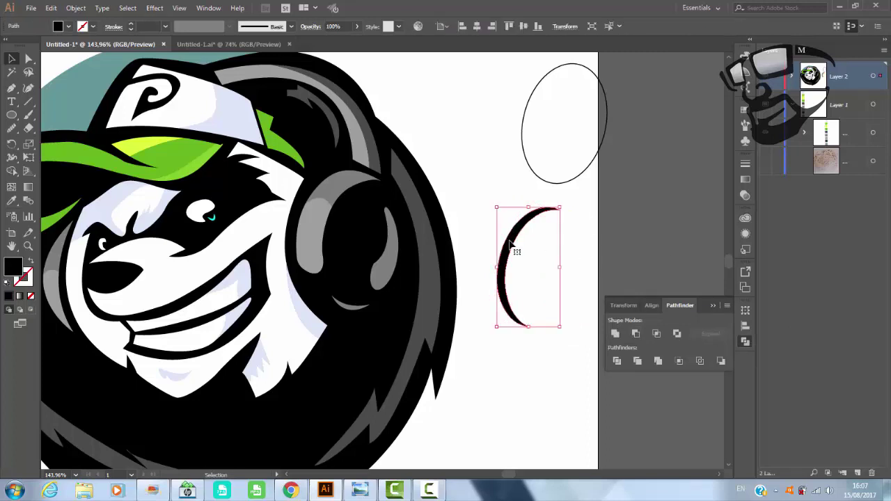
{"action": "left_click", "coordinate": [12, 201]}
{"action": "left_click", "coordinate": [313, 230]}
Move the grey crescent onto the headphone ear cup, nudging it slightly left.
{"action": "key", "text": "v"}
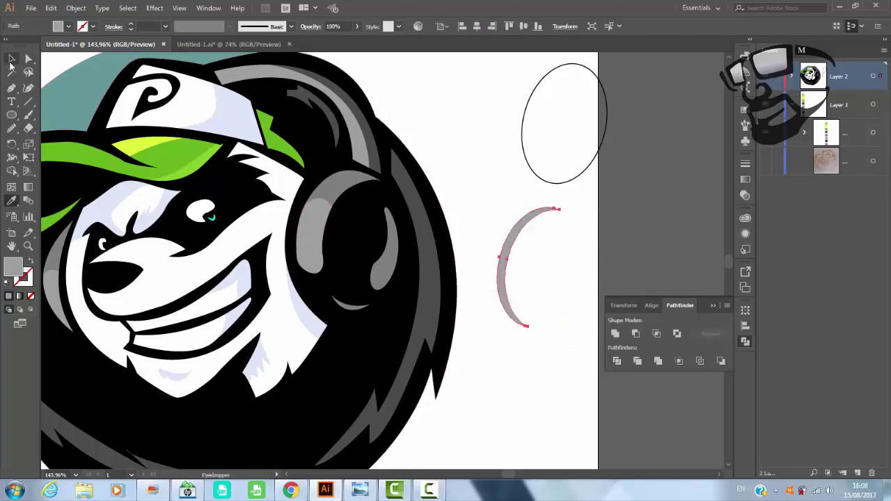
{"action": "left_click_drag", "start_coordinate": [512, 258], "coordinate": [335, 231]}
{"action": "key", "text": "Left"}
{"action": "key", "text": "Left"}
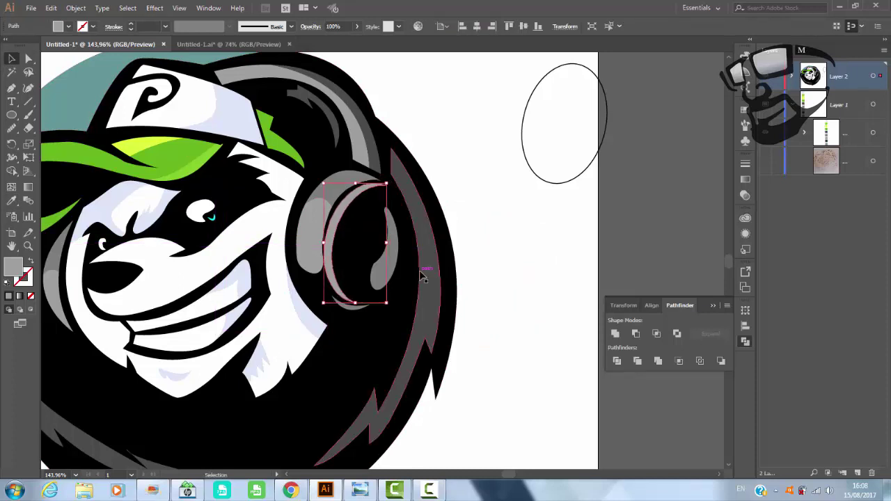
{"action": "key", "text": "ctrl+shift+a"}
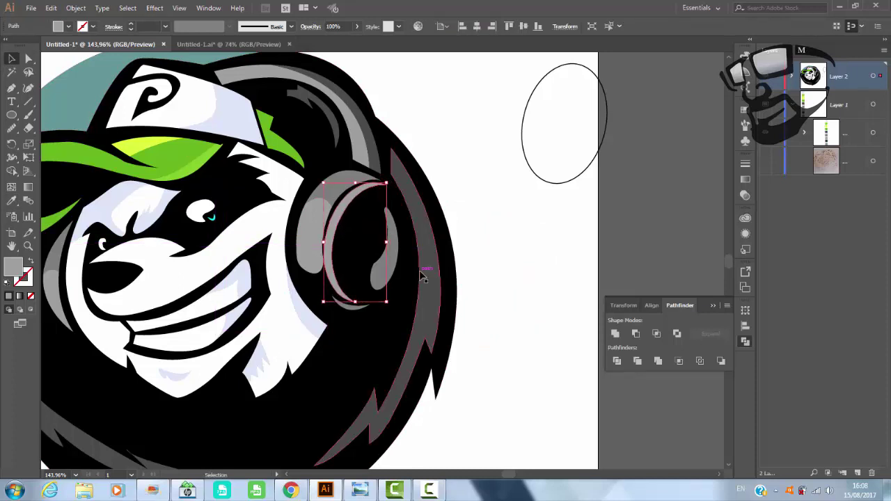
{"action": "left_click", "coordinate": [329, 248]}
{"action": "left_click", "coordinate": [537, 264]}
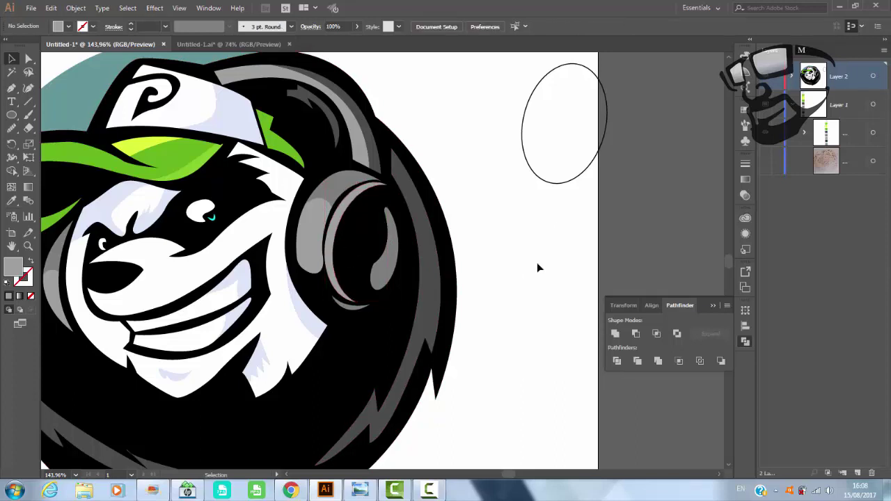
Reshape the grey ear-cup highlight by dragging its anchor points.
{"action": "key", "text": "a"}
{"action": "left_click", "coordinate": [324, 260]}
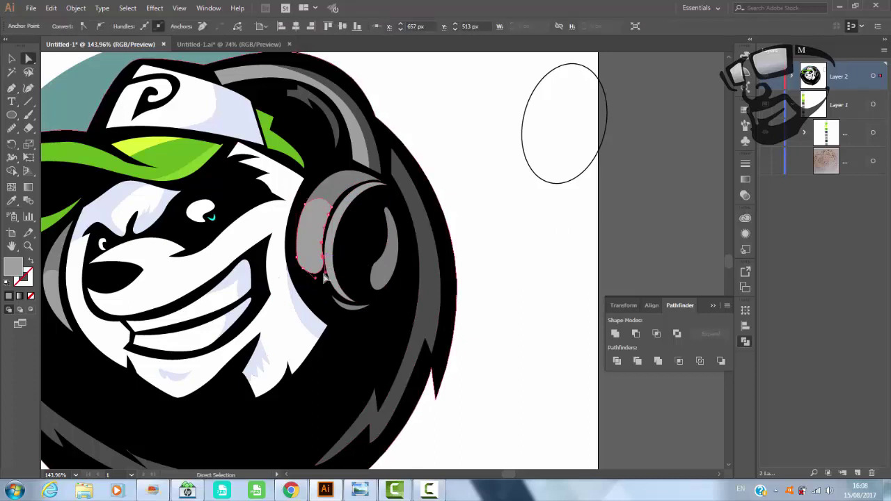
{"action": "left_click_drag", "start_coordinate": [317, 281], "coordinate": [308, 285]}
{"action": "left_click_drag", "start_coordinate": [308, 286], "coordinate": [314, 290]}
{"action": "left_click", "coordinate": [473, 199]}
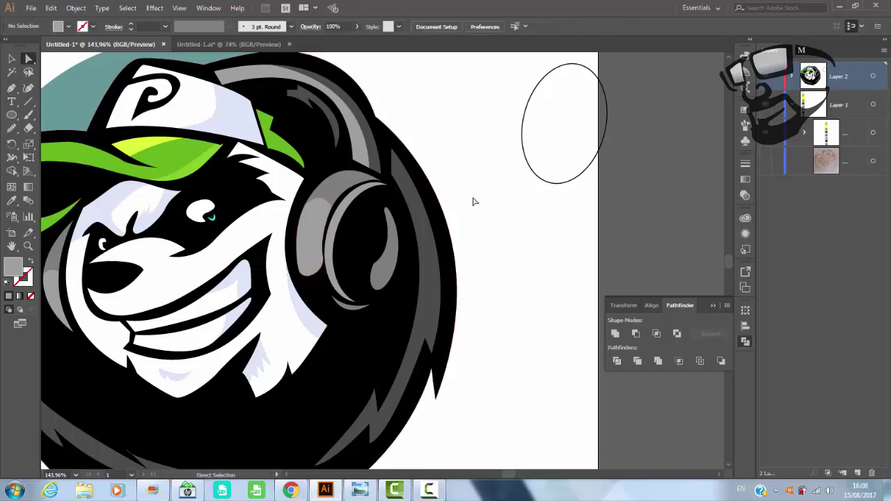
{"action": "left_click_drag", "start_coordinate": [324, 259], "coordinate": [319, 241]}
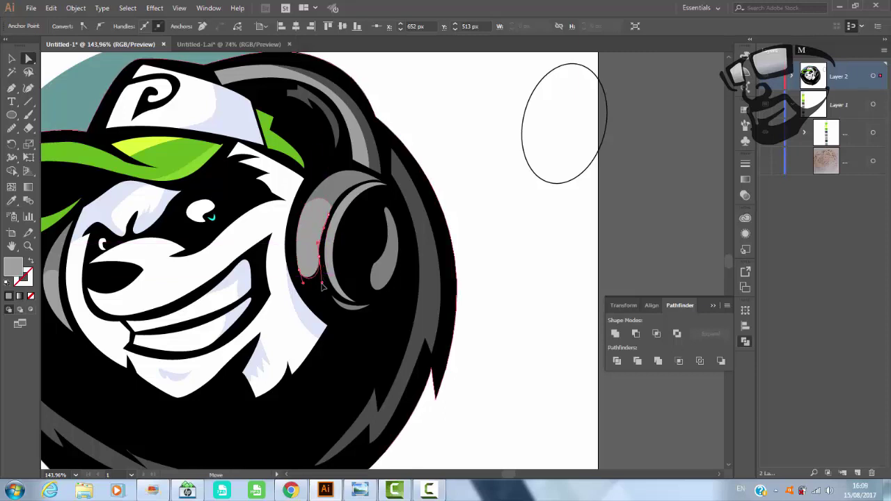
{"action": "left_click", "coordinate": [504, 214]}
{"action": "left_click", "coordinate": [315, 270]}
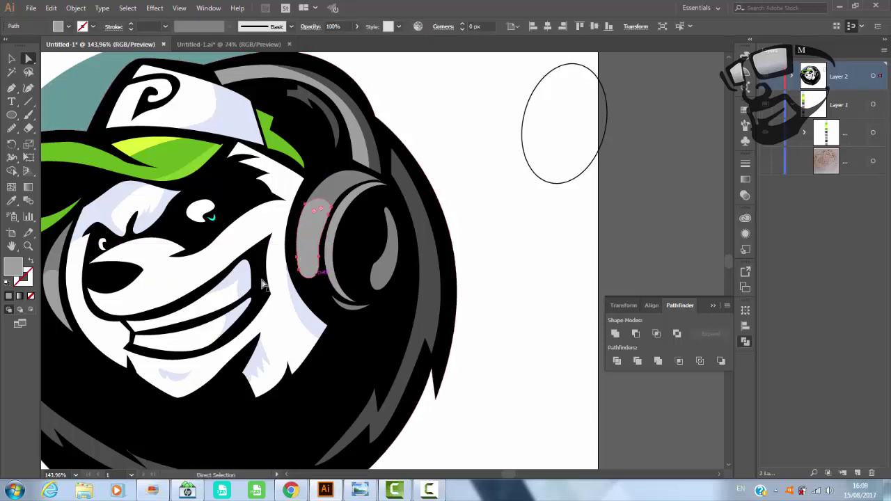
Smooth the highlight's outline and pull its right side inward.
{"action": "left_click", "coordinate": [12, 128]}
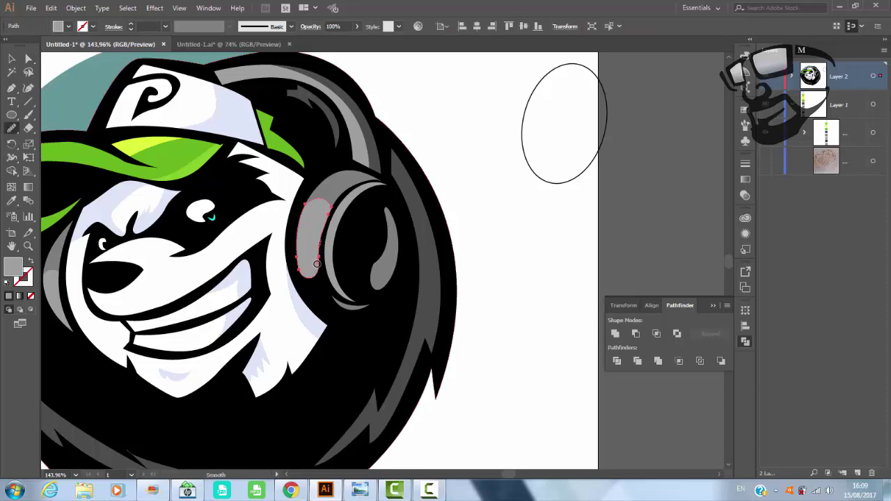
{"action": "key", "text": "v"}
{"action": "left_click", "coordinate": [581, 239]}
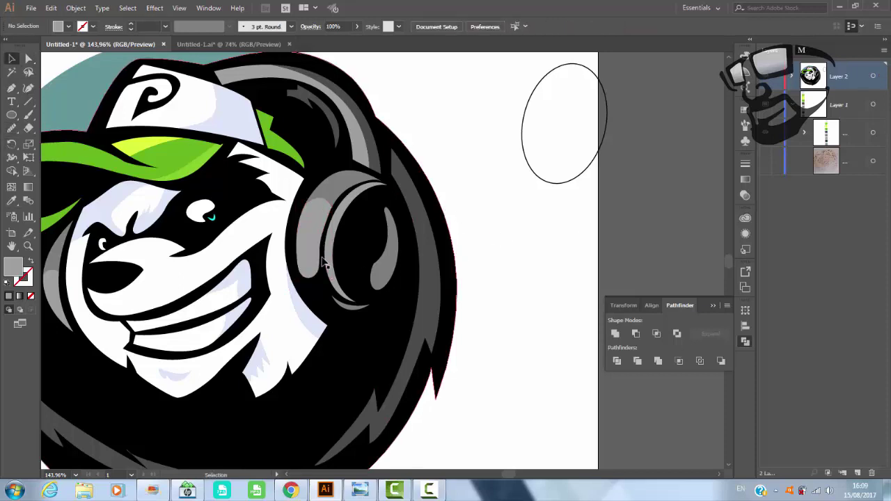
{"action": "left_click", "coordinate": [310, 237]}
{"action": "left_click", "coordinate": [12, 128]}
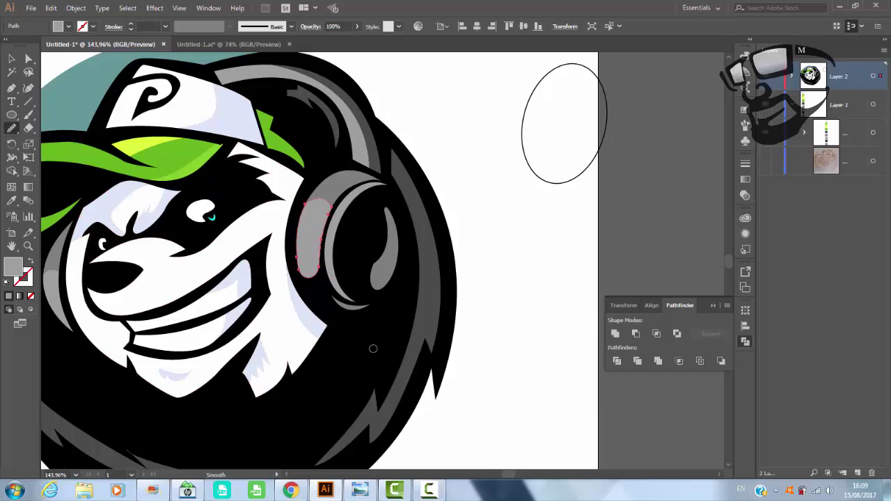
{"action": "left_click", "coordinate": [12, 56]}
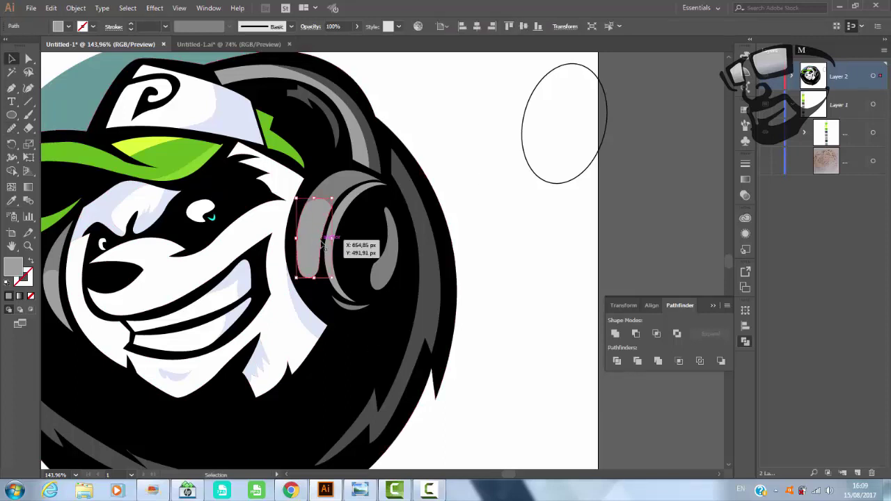
{"action": "left_click", "coordinate": [29, 59]}
{"action": "left_click_drag", "start_coordinate": [332, 238], "coordinate": [324, 266]}
{"action": "left_click", "coordinate": [479, 105]}
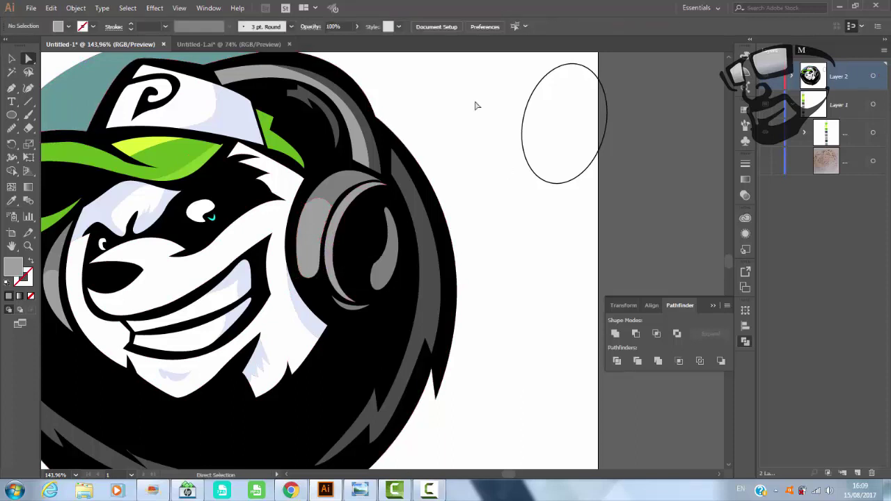
Fill the outlined ellipse black with no stroke and add an overlapping red duplicate.
{"action": "key", "text": "v"}
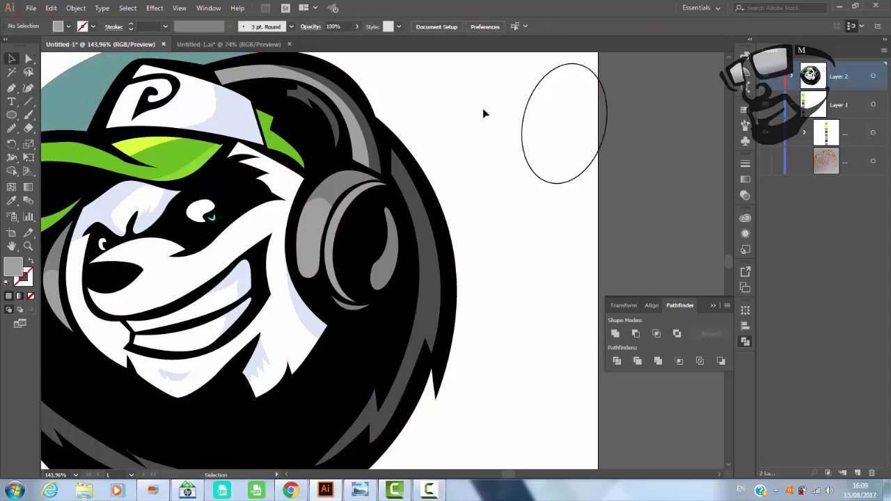
{"action": "left_click", "coordinate": [528, 105]}
{"action": "left_click", "coordinate": [67, 27]}
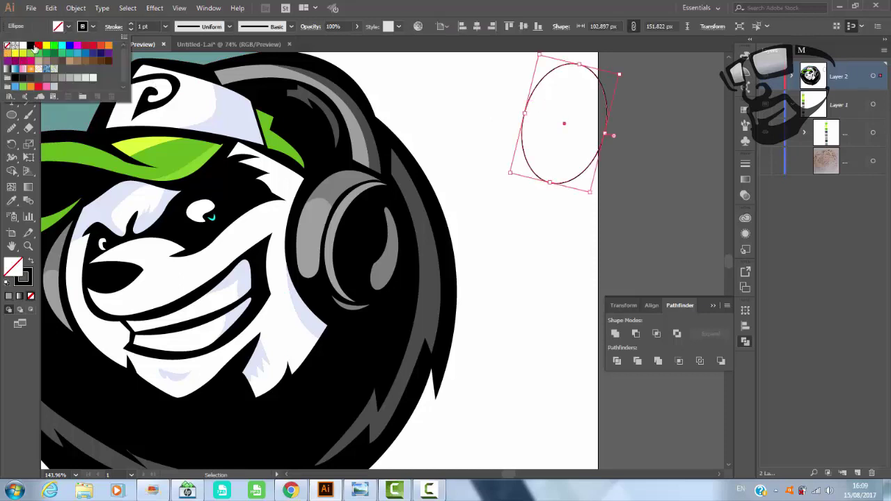
{"action": "left_click", "coordinate": [32, 46]}
{"action": "left_click", "coordinate": [93, 26]}
{"action": "left_click", "coordinate": [6, 46]}
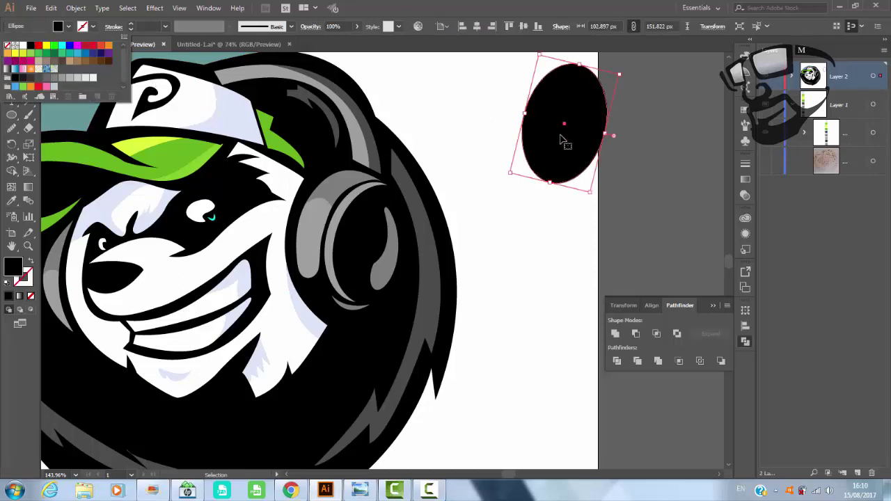
{"action": "mouse_move", "coordinate": [564, 141]}
{"action": "left_mouse_down"}
{"action": "mouse_move", "coordinate": [625, 200]}
{"action": "mouse_move", "coordinate": [600, 143]}
{"action": "left_mouse_up"}
{"action": "left_click", "coordinate": [58, 26]}
{"action": "left_click", "coordinate": [39, 46]}
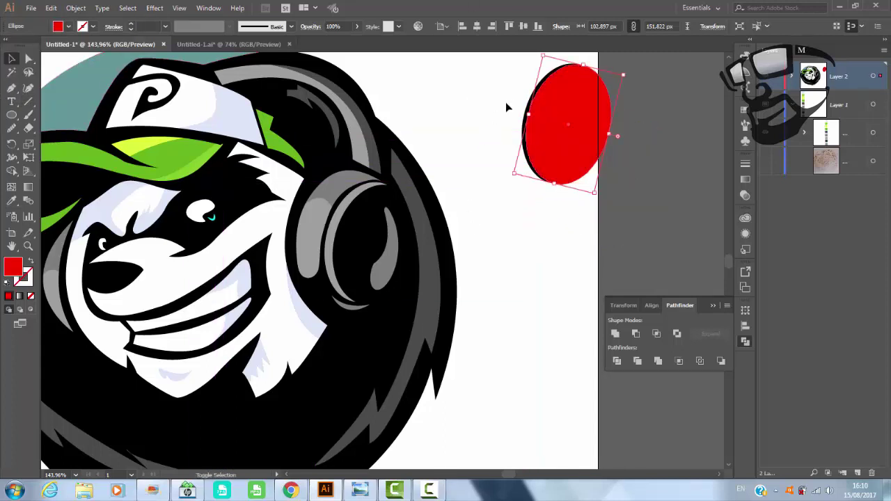
Subtract the red copy with Minus Front and give the crescent the headphone's grey.
{"action": "left_click", "coordinate": [527, 110], "text": "shift"}
{"action": "left_click", "coordinate": [636, 334]}
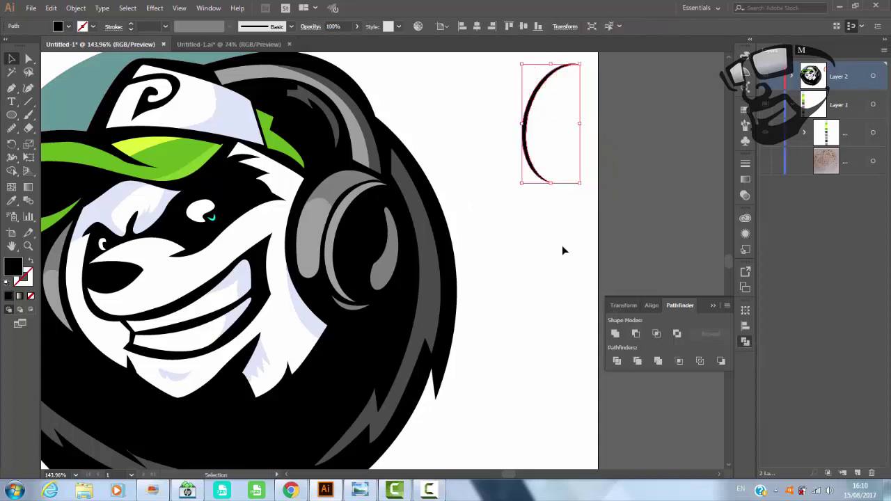
{"action": "left_click", "coordinate": [562, 248]}
{"action": "left_click", "coordinate": [531, 110]}
{"action": "left_click", "coordinate": [12, 199]}
{"action": "left_click", "coordinate": [89, 216]}
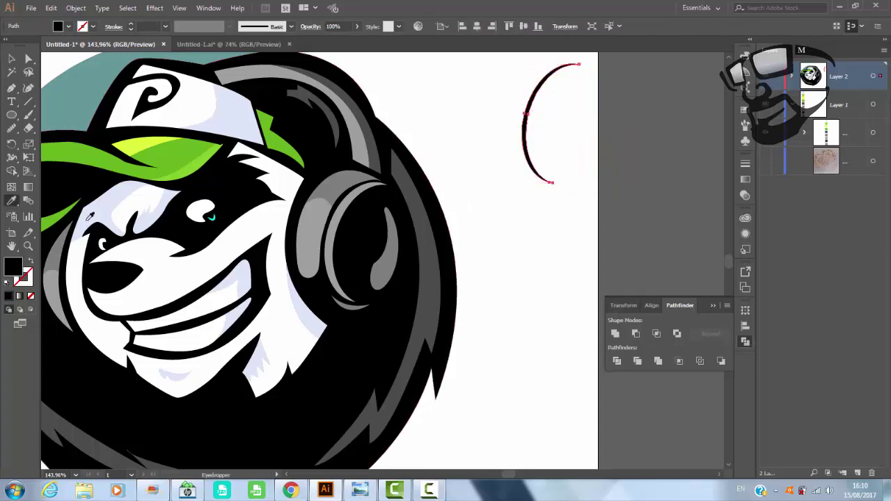
{"action": "left_click", "coordinate": [331, 236]}
Place the grey crescent on the ear cup, adjusting it to about 71.8 × 141 px.
{"action": "key", "text": "v"}
{"action": "mouse_move", "coordinate": [525, 119]}
{"action": "left_mouse_down"}
{"action": "mouse_move", "coordinate": [341, 232]}
{"action": "mouse_move", "coordinate": [339, 244]}
{"action": "left_mouse_up"}
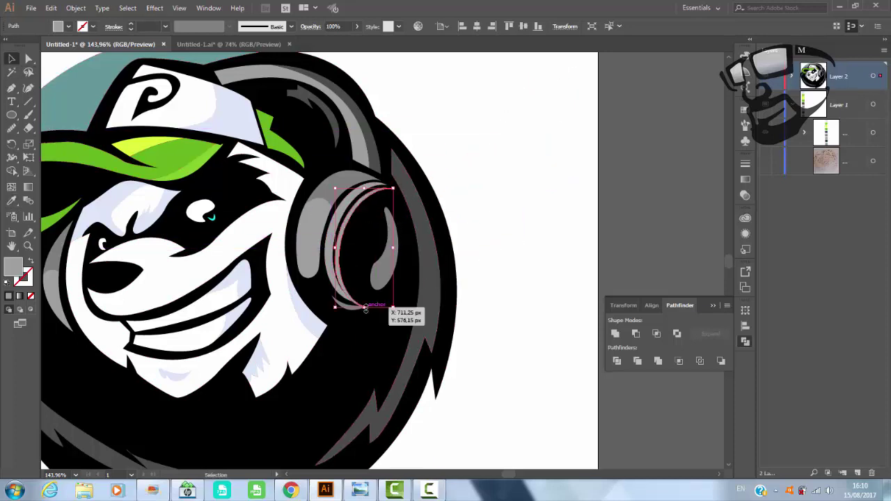
{"action": "left_click_drag", "start_coordinate": [365, 309], "coordinate": [362, 306]}
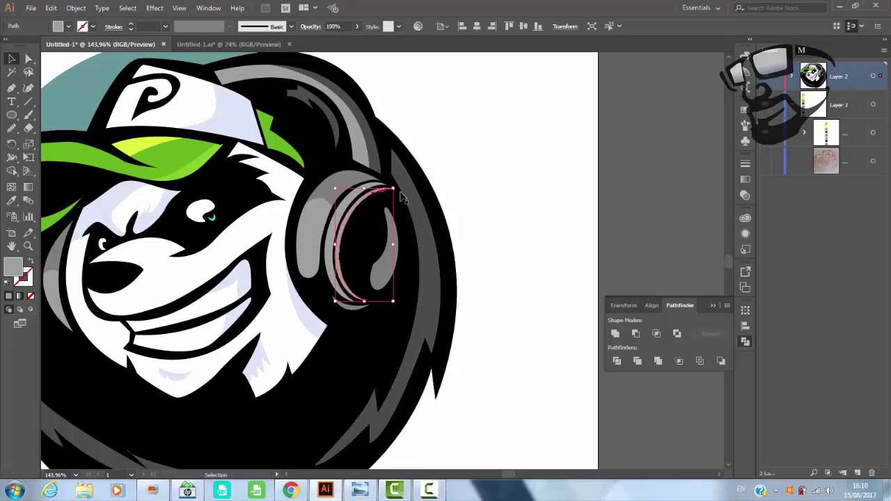
{"action": "left_click", "coordinate": [507, 156]}
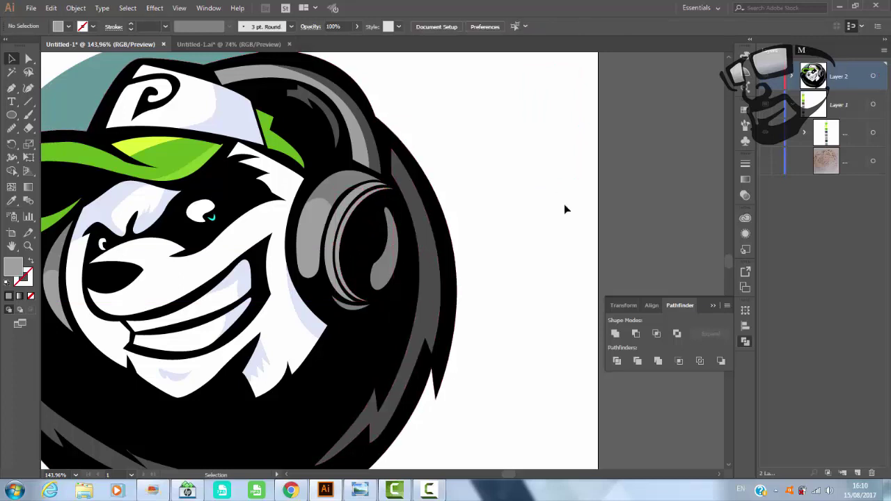
{"action": "left_click", "coordinate": [345, 240]}
{"action": "left_click_drag", "start_coordinate": [394, 245], "coordinate": [391, 245]}
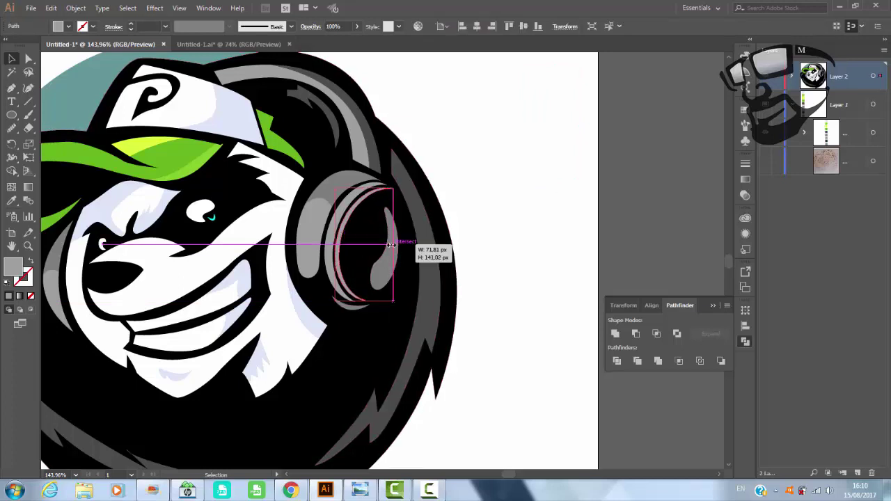
{"action": "left_click", "coordinate": [480, 195]}
Nudge the inner grey highlight slightly right and down.
{"action": "left_click", "coordinate": [396, 259]}
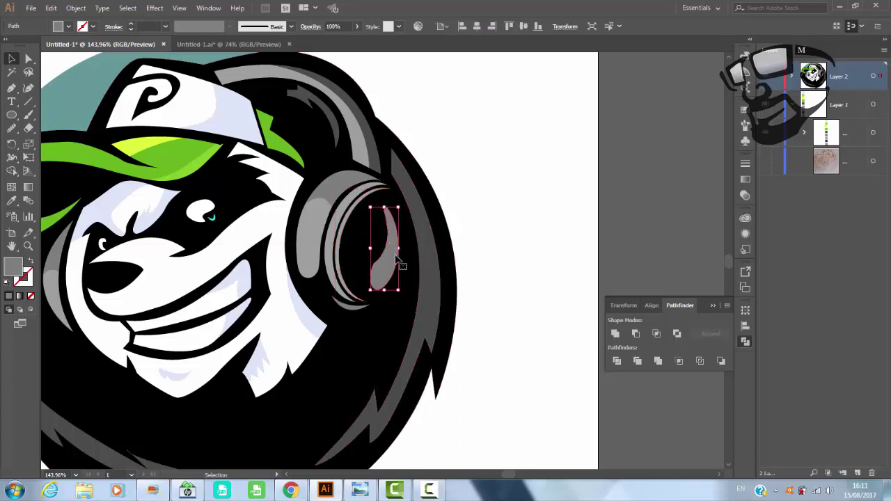
{"action": "key", "text": "Right"}
{"action": "key", "text": "Right"}
{"action": "key", "text": "Right"}
{"action": "key", "text": "Right"}
{"action": "key", "text": "Right"}
{"action": "key", "text": "Right"}
{"action": "key", "text": "Right"}
{"action": "key", "text": "Right"}
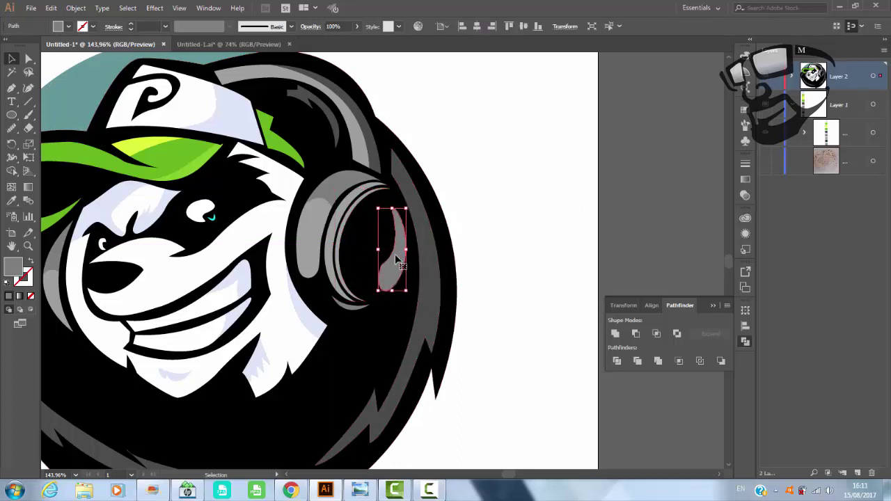
{"action": "key", "text": "Down"}
{"action": "key", "text": "Down"}
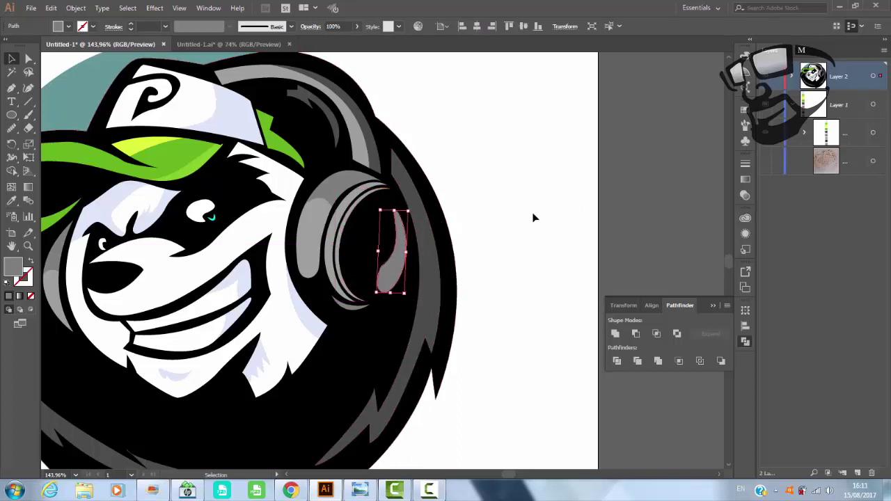
{"action": "left_click", "coordinate": [533, 218]}
Fit the artboard in the window and compare the panda artwork against the reference image.
{"action": "key", "text": "ctrl+0"}
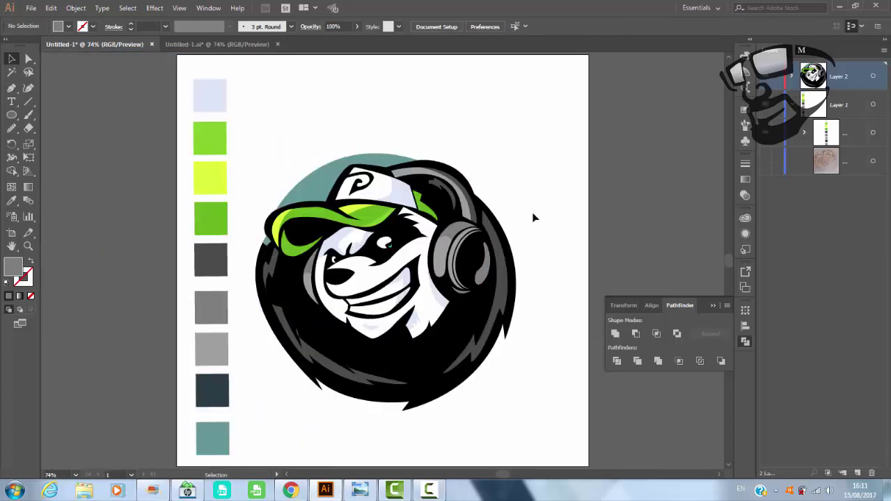
{"action": "left_click", "coordinate": [711, 306]}
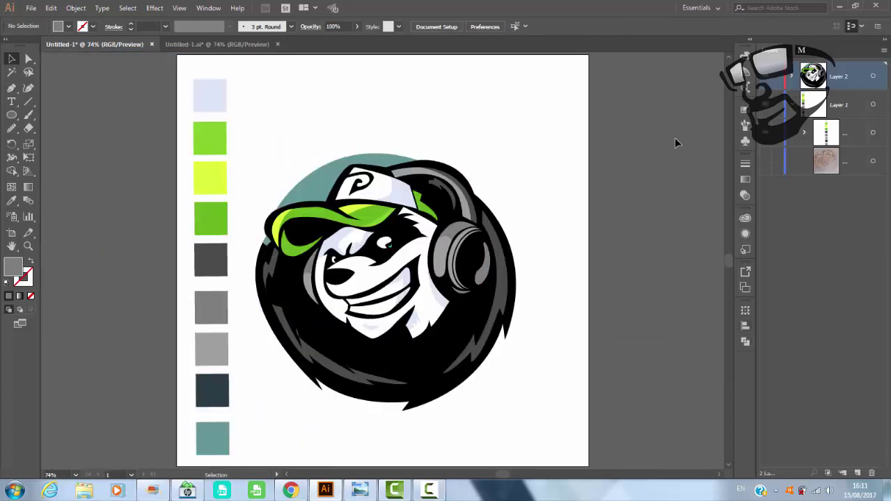
{"action": "left_click_drag", "start_coordinate": [537, 174], "coordinate": [249, 416]}
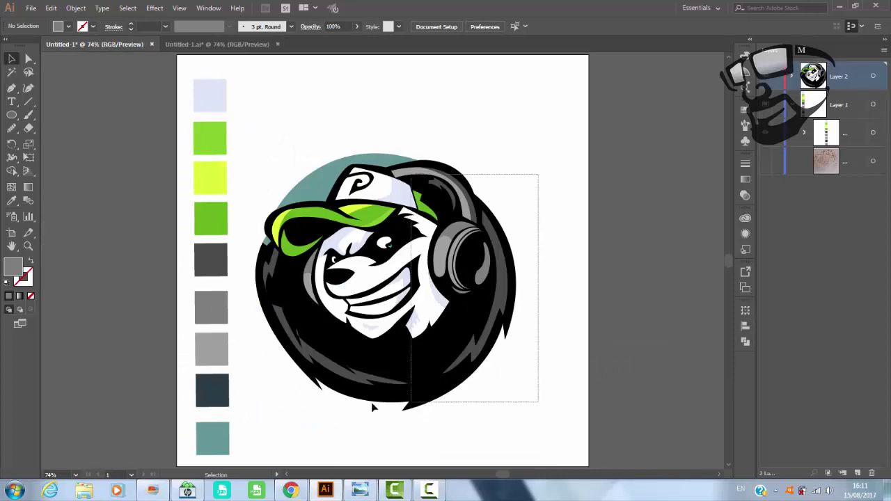
{"action": "left_click", "coordinate": [553, 279]}
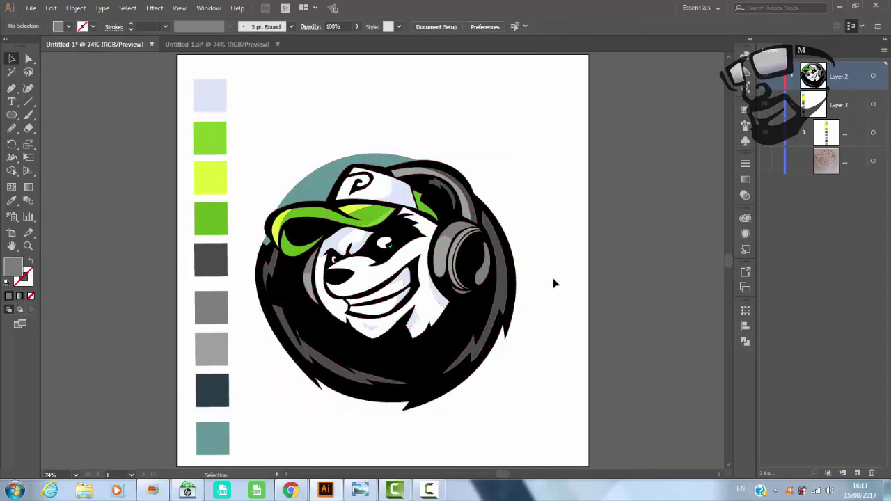
{"action": "left_click", "coordinate": [362, 492]}
{"action": "left_click", "coordinate": [362, 492]}
Colour the headphone's inner ring with the pale lavender top swatch, then zoom into the headphone.
{"action": "left_click", "coordinate": [470, 280]}
{"action": "left_click", "coordinate": [12, 200]}
{"action": "left_click", "coordinate": [210, 95]}
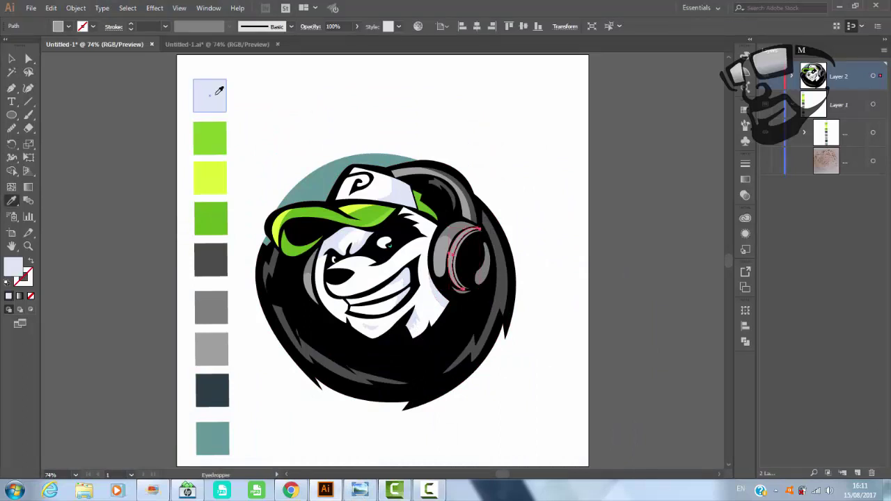
{"action": "key", "text": "v"}
{"action": "left_click", "coordinate": [467, 112]}
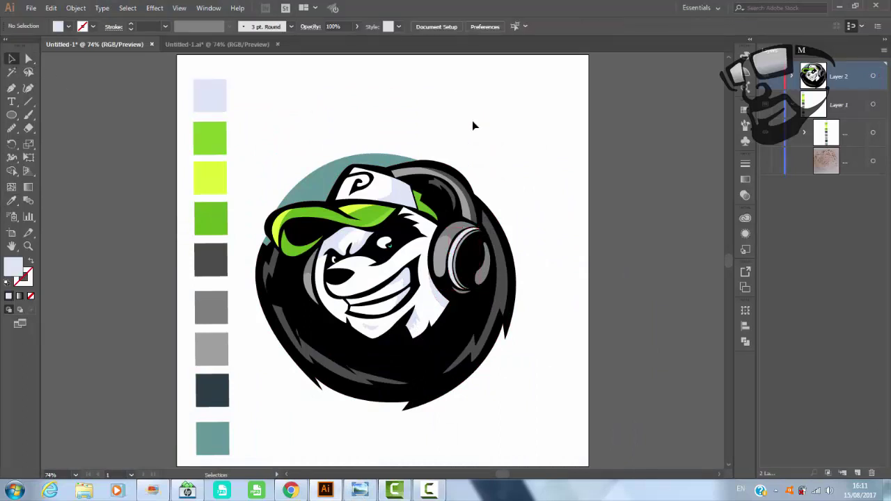
{"action": "key", "text": "z"}
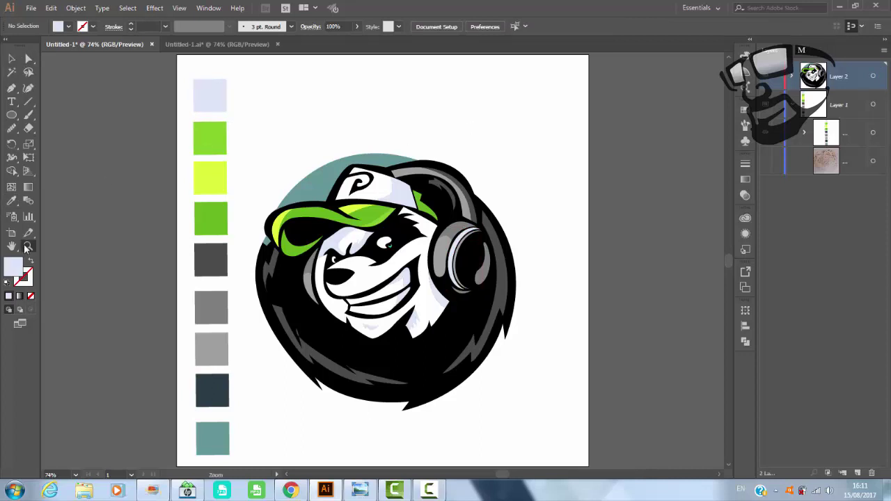
{"action": "left_click_drag", "start_coordinate": [379, 214], "coordinate": [502, 316]}
Reshape and smooth the bottom curve of the grey headphone cushion.
{"action": "key", "text": "a"}
{"action": "left_click", "coordinate": [333, 313]}
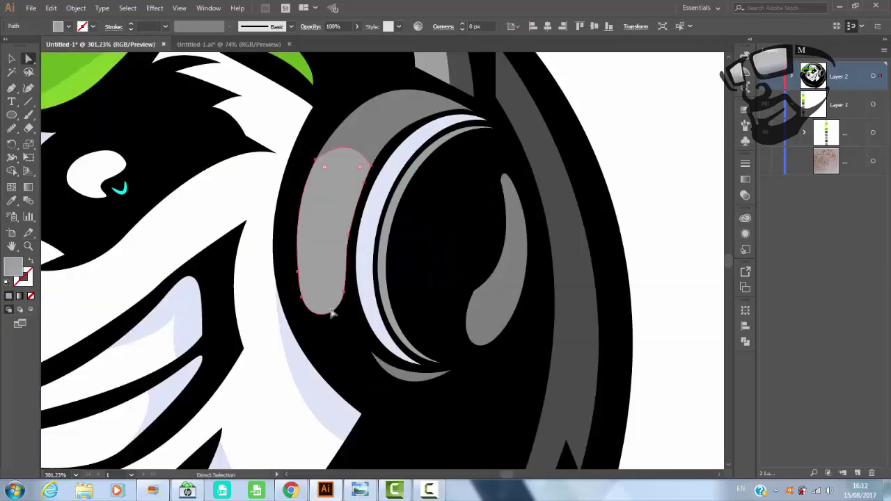
{"action": "left_click_drag", "start_coordinate": [334, 313], "coordinate": [302, 299]}
{"action": "left_click_drag", "start_coordinate": [311, 329], "coordinate": [325, 348]}
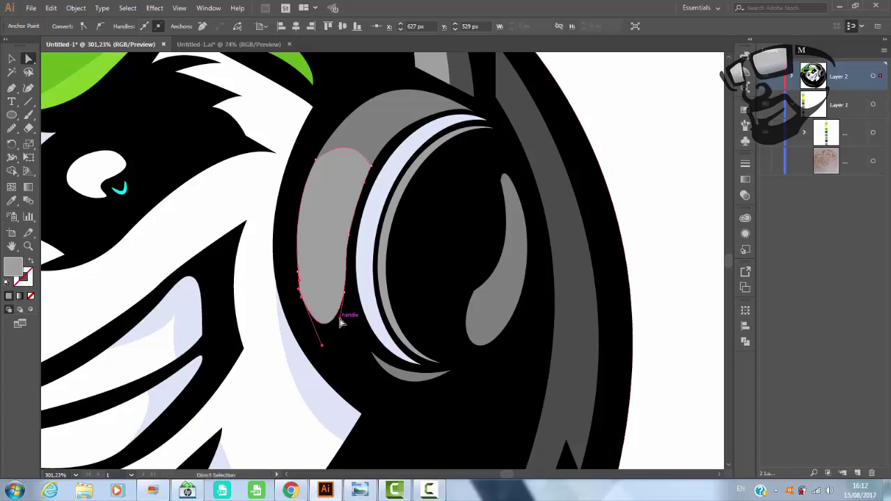
{"action": "left_click_drag", "start_coordinate": [341, 317], "coordinate": [351, 321]}
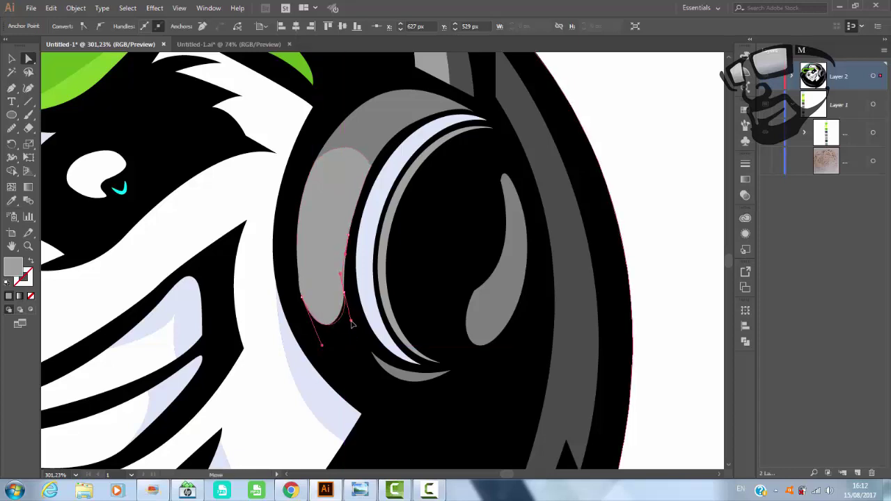
{"action": "left_click", "coordinate": [11, 129]}
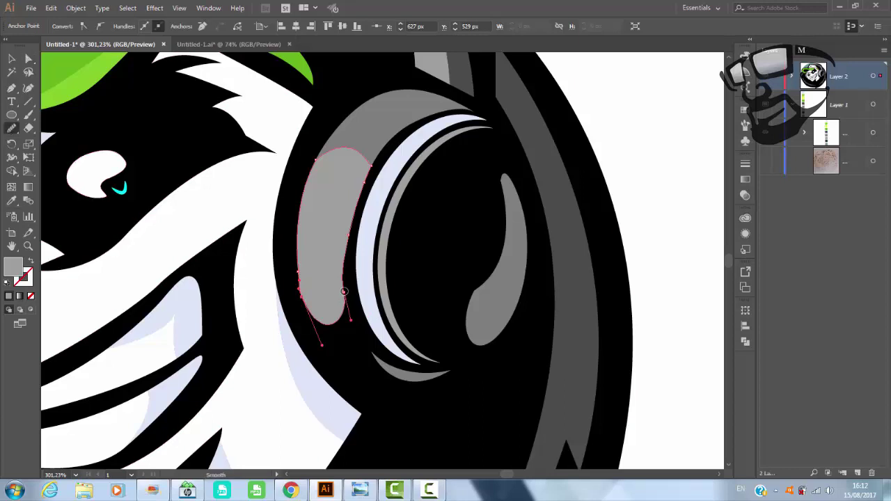
{"action": "left_click_drag", "start_coordinate": [343, 291], "coordinate": [343, 259]}
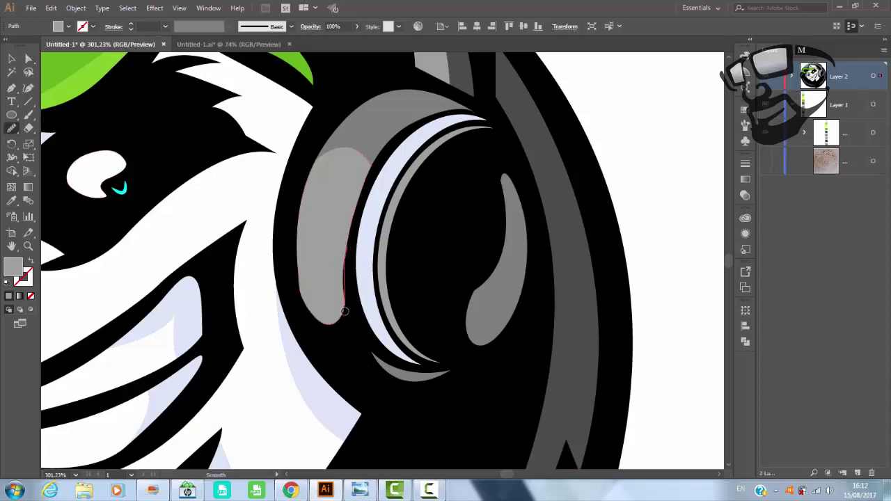
{"action": "left_click", "coordinate": [29, 59]}
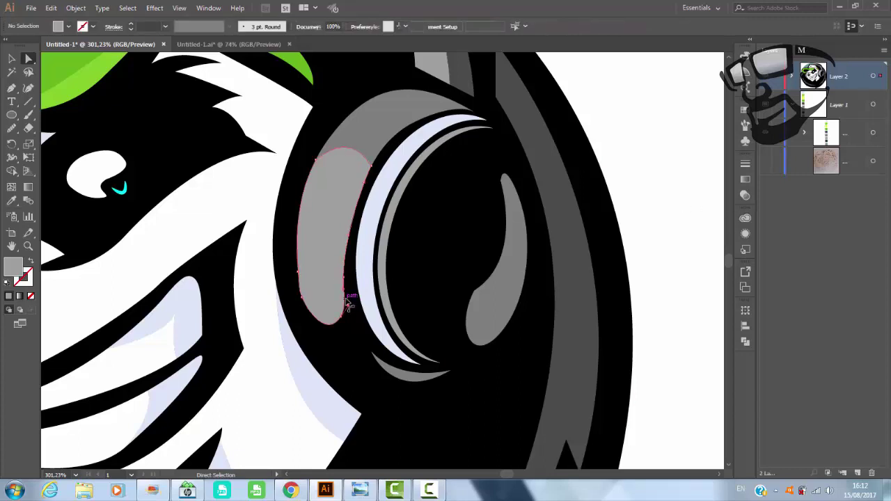
{"action": "left_click_drag", "start_coordinate": [343, 279], "coordinate": [343, 281]}
{"action": "left_click", "coordinate": [654, 160]}
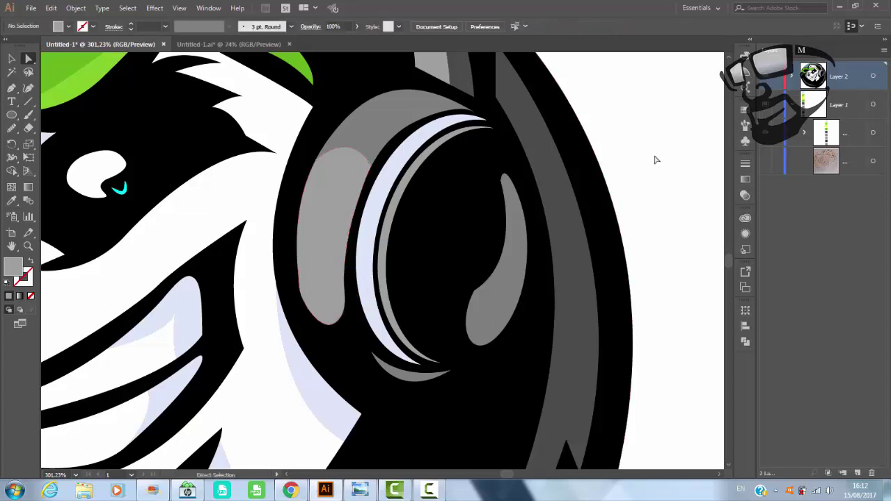
Group the entire panda artwork and scale it down around its centre.
{"action": "key", "text": "ctrl+0"}
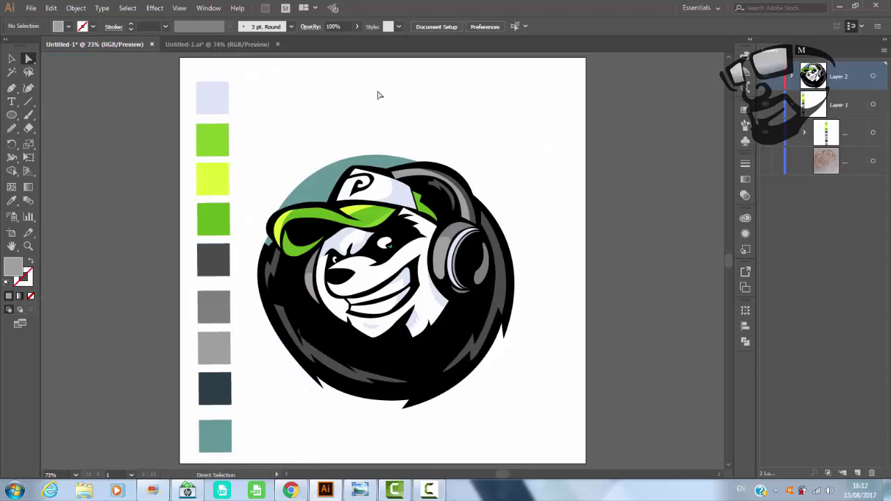
{"action": "key", "text": "v"}
{"action": "mouse_move", "coordinate": [528, 137]}
{"action": "left_mouse_down"}
{"action": "mouse_move", "coordinate": [306, 408]}
{"action": "mouse_move", "coordinate": [258, 418]}
{"action": "left_mouse_up"}
{"action": "right_click", "coordinate": [413, 58]}
{"action": "left_click", "coordinate": [458, 132]}
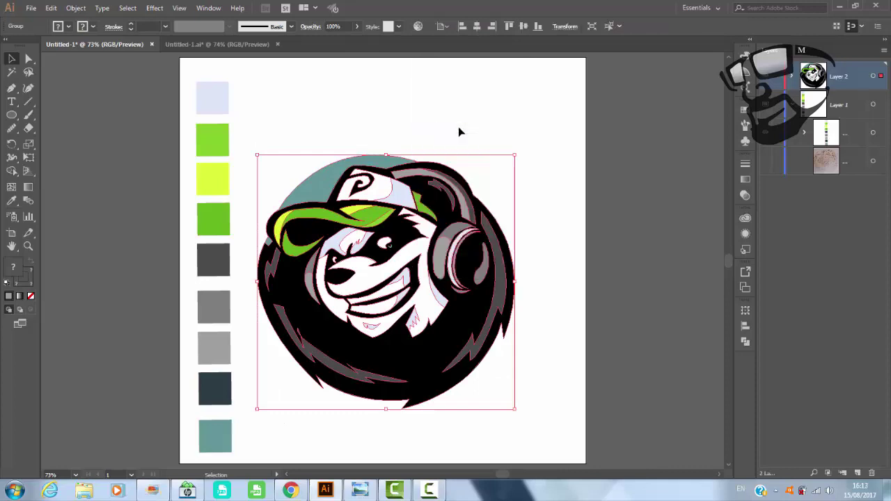
{"action": "left_click_drag", "start_coordinate": [514, 409], "coordinate": [456, 372]}
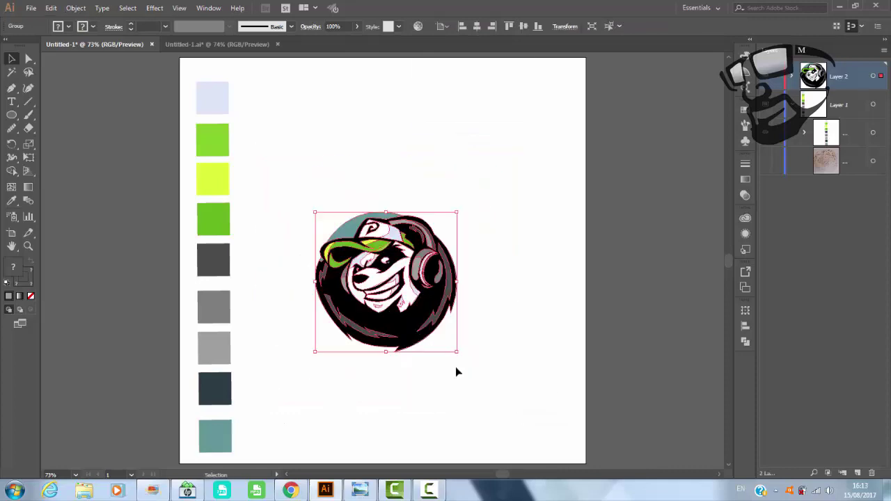
Shrink the panda group further and move it up about 86 px.
{"action": "left_click", "coordinate": [556, 234]}
{"action": "left_click_drag", "start_coordinate": [490, 195], "coordinate": [342, 369]}
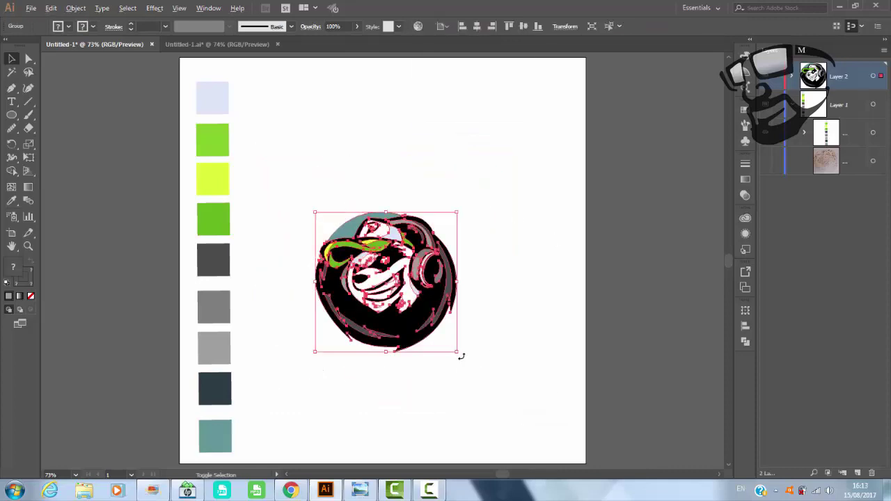
{"action": "left_click_drag", "start_coordinate": [458, 352], "coordinate": [452, 345]}
{"action": "left_click_drag", "start_coordinate": [402, 271], "coordinate": [402, 212]}
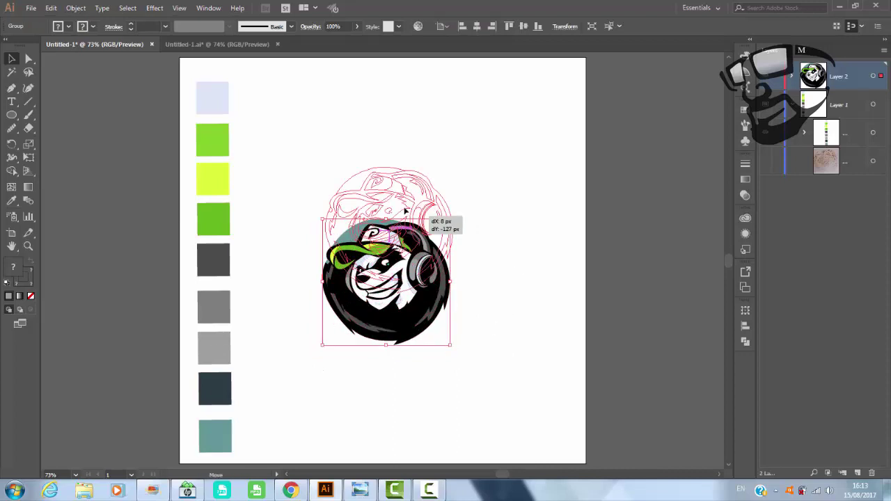
Ungroup the panda artwork.
{"action": "left_click", "coordinate": [492, 291]}
{"action": "left_click", "coordinate": [431, 240]}
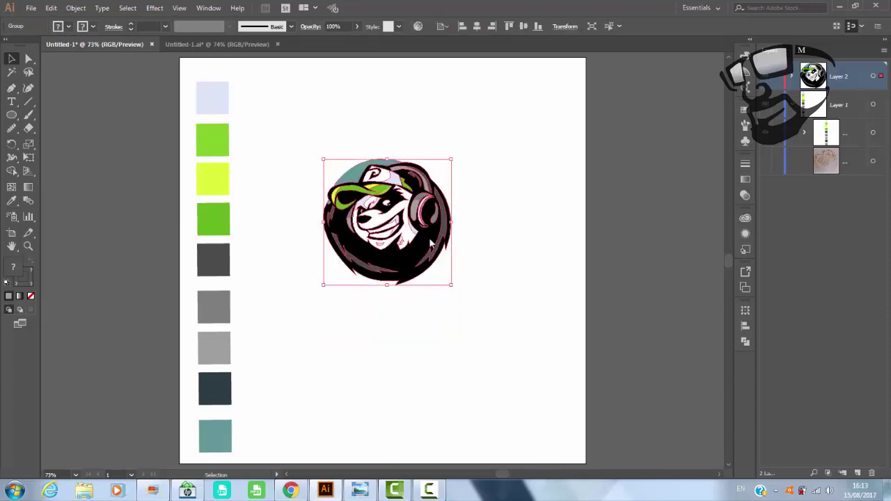
{"action": "right_click", "coordinate": [430, 235]}
{"action": "left_click", "coordinate": [439, 320]}
{"action": "left_click", "coordinate": [524, 218]}
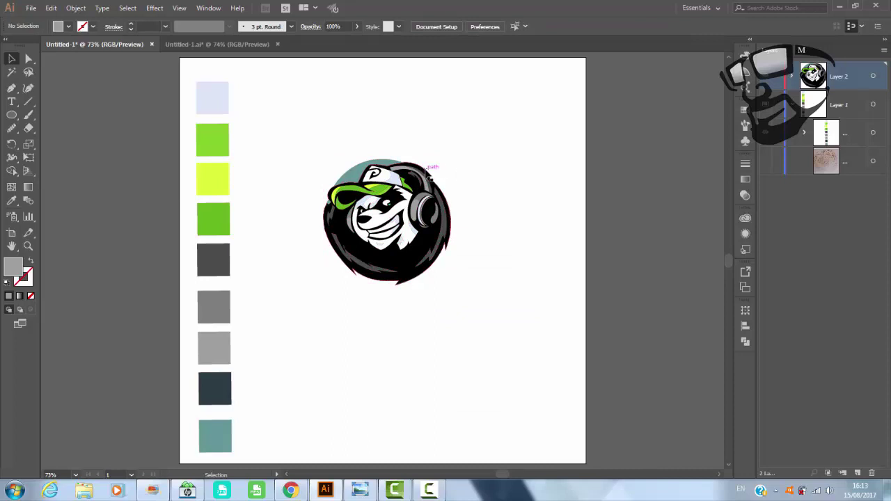
Give the panda's outer outline a 6 pt cyan stroke with a tapered width profile.
{"action": "left_click", "coordinate": [428, 173]}
{"action": "left_click", "coordinate": [92, 27]}
{"action": "left_click", "coordinate": [61, 46]}
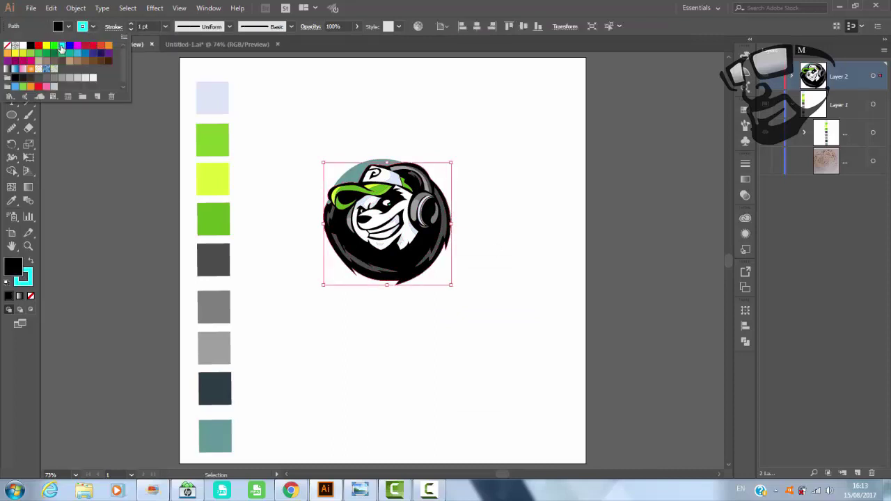
{"action": "left_click", "coordinate": [165, 26]}
{"action": "left_click", "coordinate": [182, 138]}
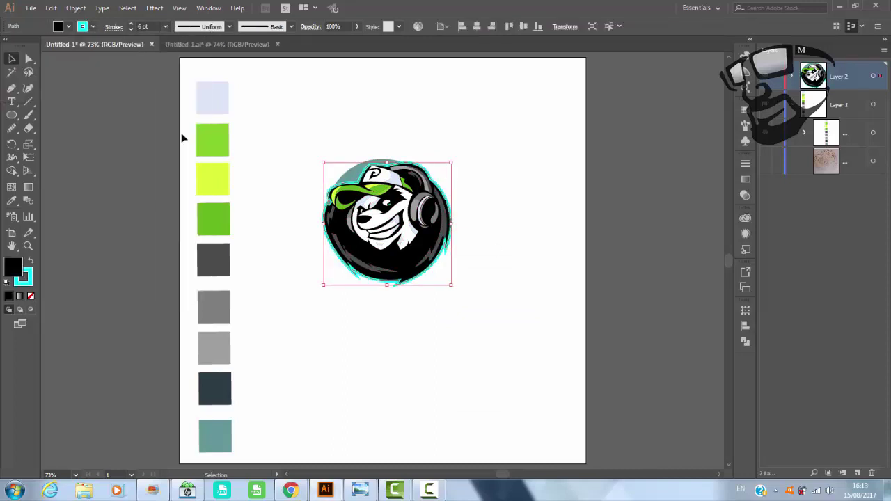
{"action": "left_click", "coordinate": [230, 27]}
{"action": "left_click", "coordinate": [207, 63]}
{"action": "left_click", "coordinate": [519, 121]}
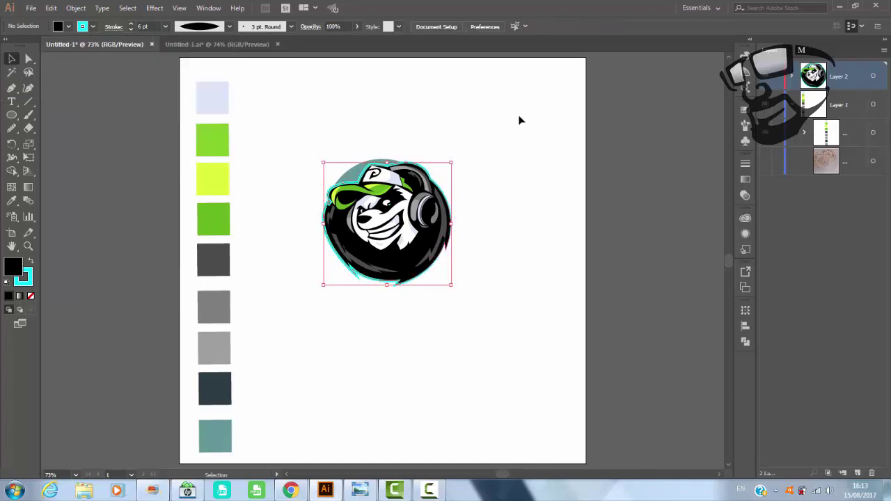
{"action": "left_click_drag", "start_coordinate": [508, 152], "coordinate": [383, 284]}
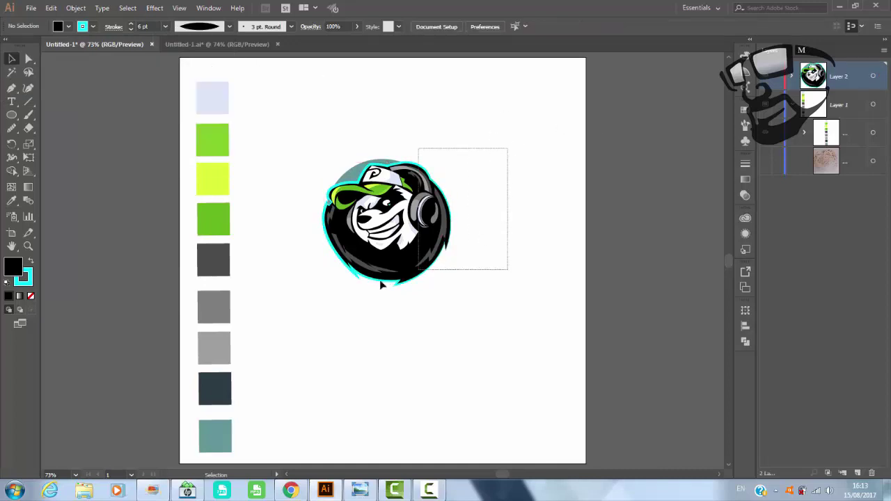
{"action": "right_click", "coordinate": [368, 230]}
{"action": "left_click", "coordinate": [417, 303]}
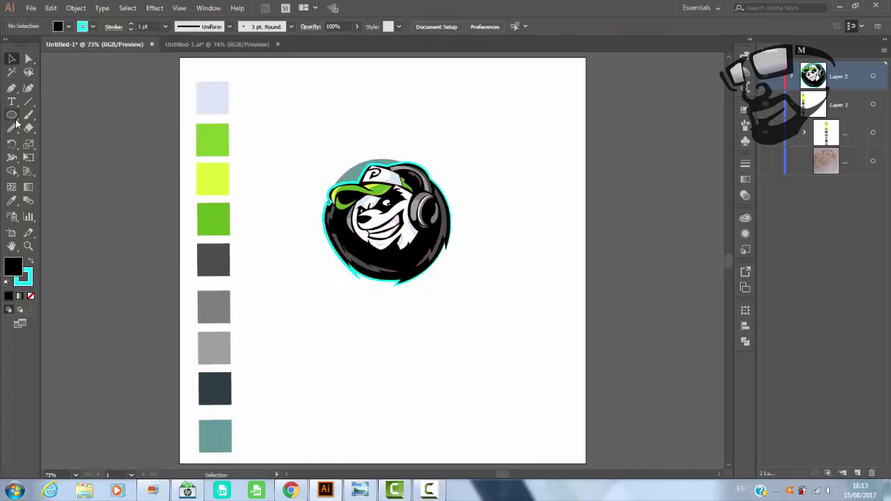
Draw a flat, stroke-free ellipse below the panda and apply a Gaussian blur.
{"action": "left_click_drag", "start_coordinate": [15, 118], "coordinate": [66, 143]}
{"action": "left_click_drag", "start_coordinate": [356, 317], "coordinate": [420, 326]}
{"action": "left_click", "coordinate": [92, 26]}
{"action": "left_click", "coordinate": [7, 46]}
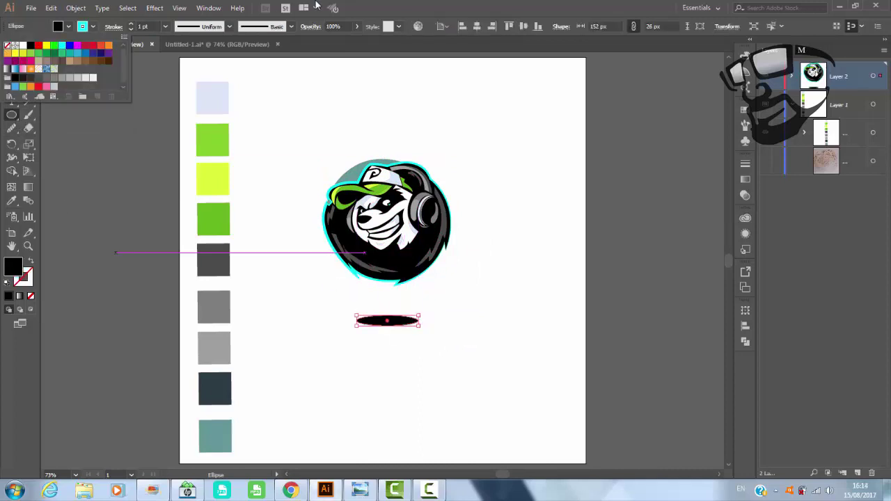
{"action": "left_click", "coordinate": [154, 7]}
{"action": "mouse_move", "coordinate": [166, 194]}
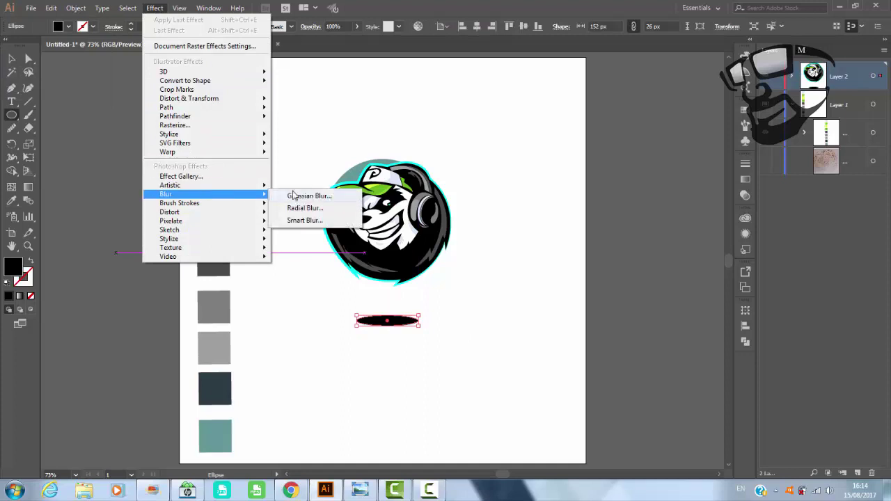
{"action": "left_click", "coordinate": [293, 196]}
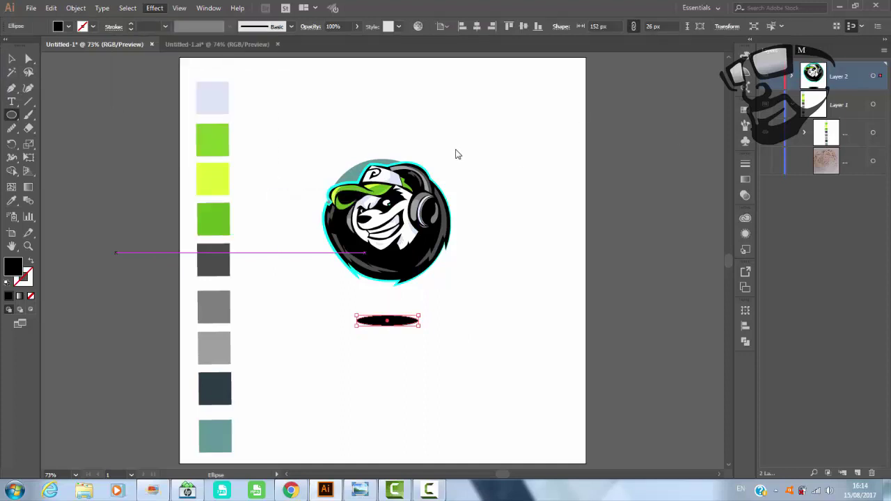
{"action": "left_click", "coordinate": [506, 254]}
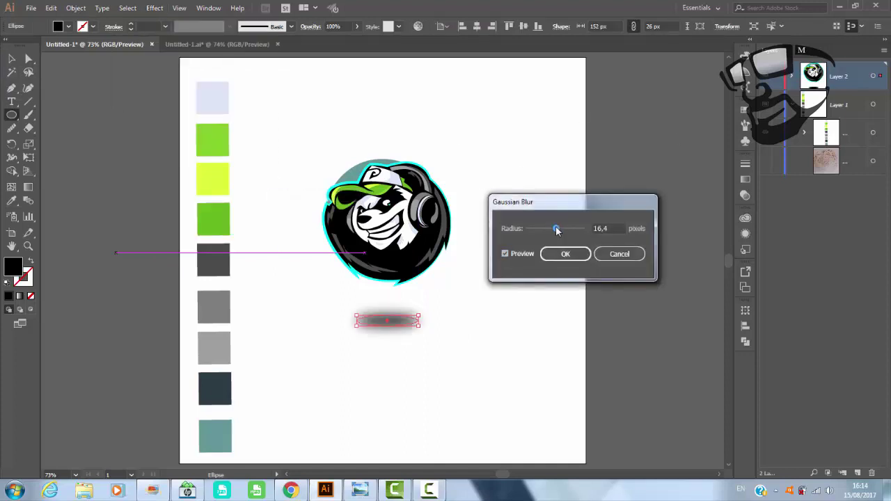
{"action": "left_click", "coordinate": [564, 253]}
Move the blurred shadow up beneath the panda and nudge it slightly right.
{"action": "left_click", "coordinate": [10, 60]}
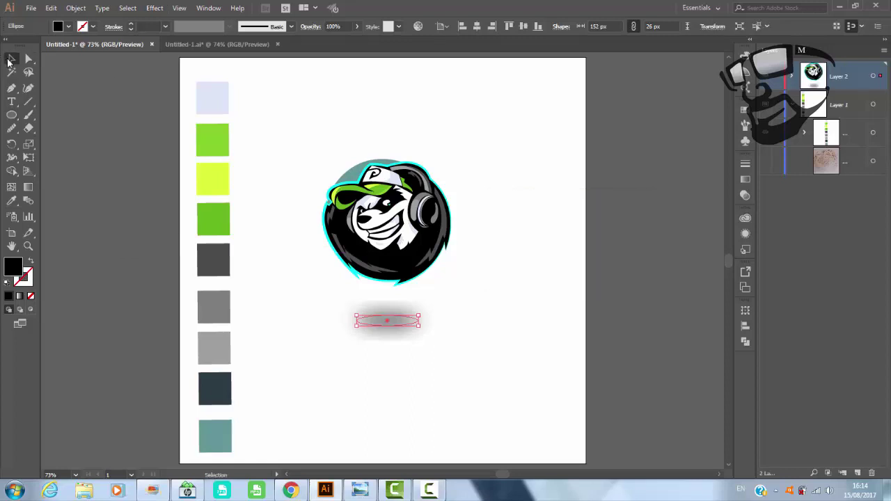
{"action": "left_click", "coordinate": [408, 330]}
{"action": "left_click_drag", "start_coordinate": [398, 322], "coordinate": [397, 295]}
{"action": "key", "text": "Right"}
{"action": "key", "text": "Right"}
{"action": "key", "text": "Right"}
{"action": "key", "text": "Right"}
{"action": "key", "text": "Right"}
{"action": "key", "text": "Right"}
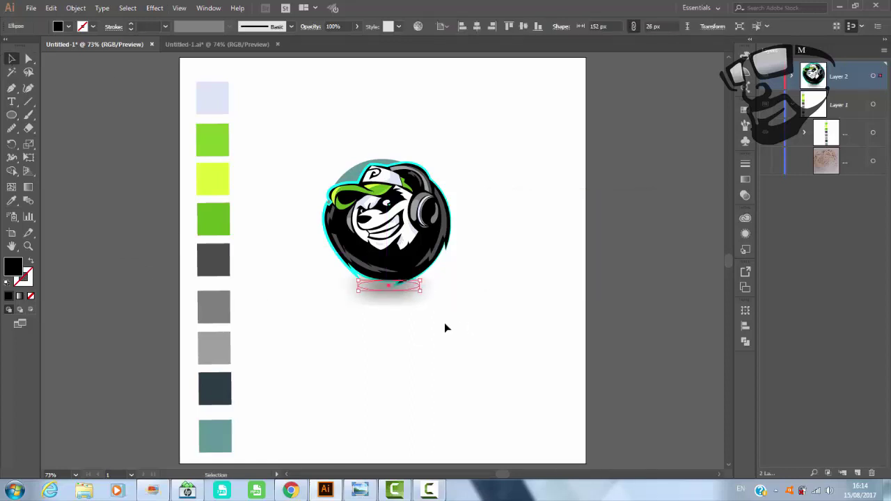
{"action": "key", "text": "Right"}
{"action": "key", "text": "Right"}
{"action": "key", "text": "Right"}
{"action": "key", "text": "Right"}
{"action": "key", "text": "Right"}
{"action": "key", "text": "Right"}
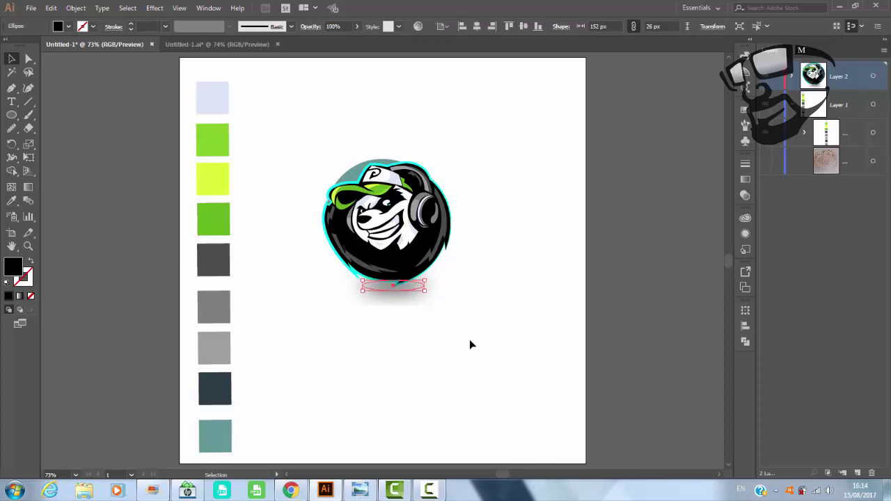
{"action": "left_click", "coordinate": [471, 344]}
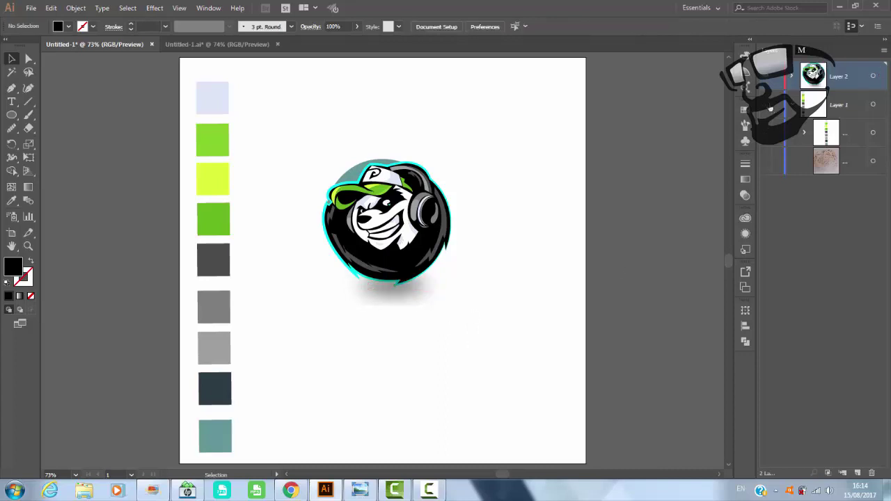
Hide the swatches layer, group the panda artwork, and centre it vertically.
{"action": "left_click", "coordinate": [771, 109]}
{"action": "left_click_drag", "start_coordinate": [486, 146], "coordinate": [300, 337]}
{"action": "right_click", "coordinate": [376, 253]}
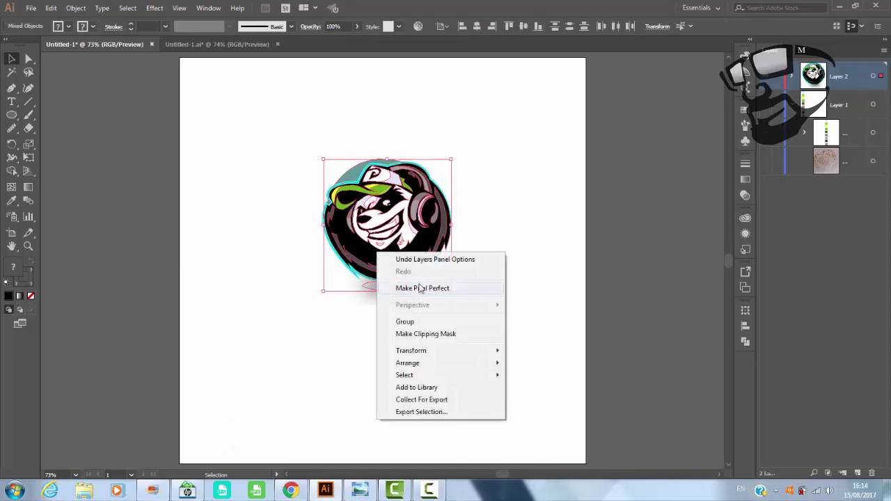
{"action": "left_click", "coordinate": [414, 323]}
{"action": "left_click", "coordinate": [523, 27]}
{"action": "left_click", "coordinate": [527, 167]}
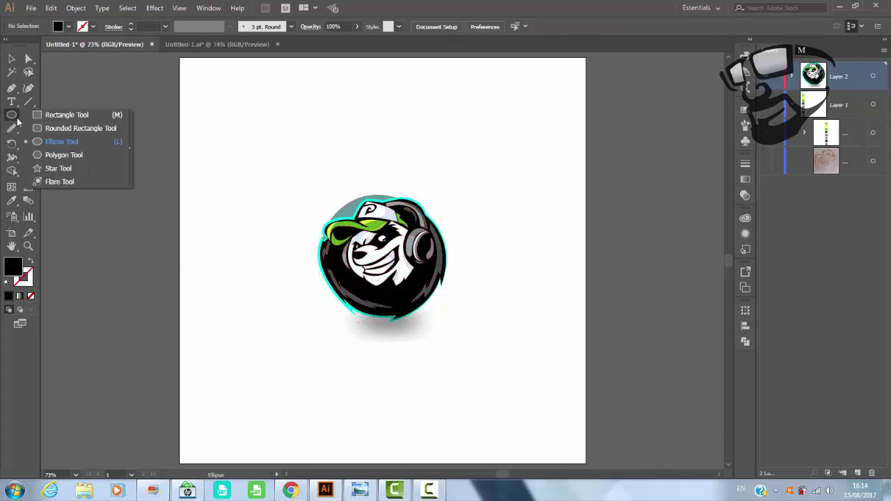
Draw a rectangle covering the whole artboard and send it behind the panda.
{"action": "left_click_drag", "start_coordinate": [10, 117], "coordinate": [63, 115]}
{"action": "left_click_drag", "start_coordinate": [182, 62], "coordinate": [586, 463]}
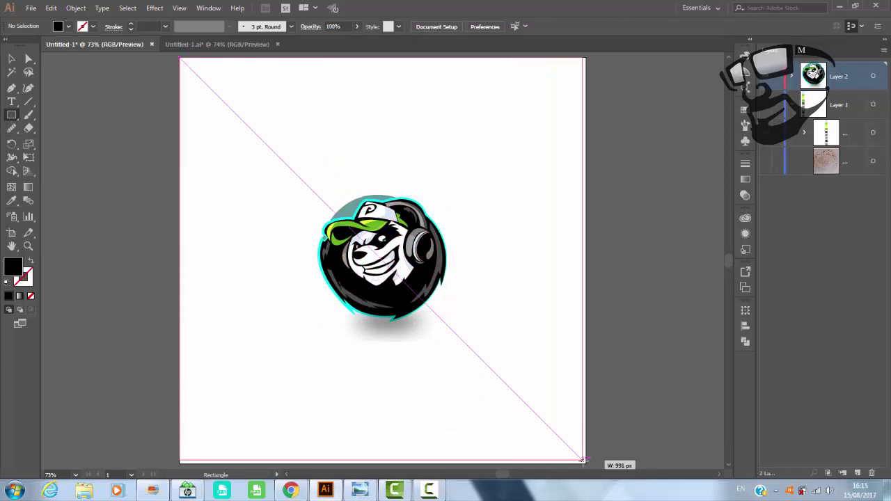
{"action": "right_click", "coordinate": [499, 198]}
{"action": "left_click", "coordinate": [661, 407]}
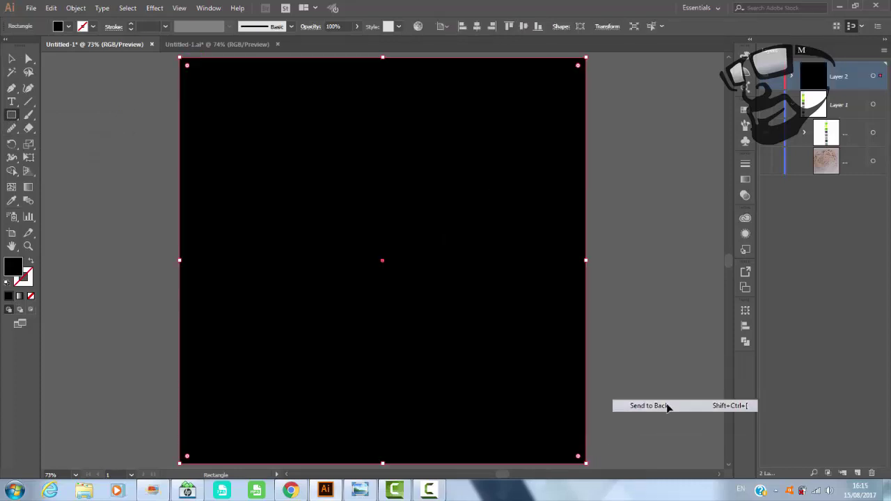
Fill the rectangle with a radial gradient ending in light grey.
{"action": "left_click", "coordinate": [745, 179]}
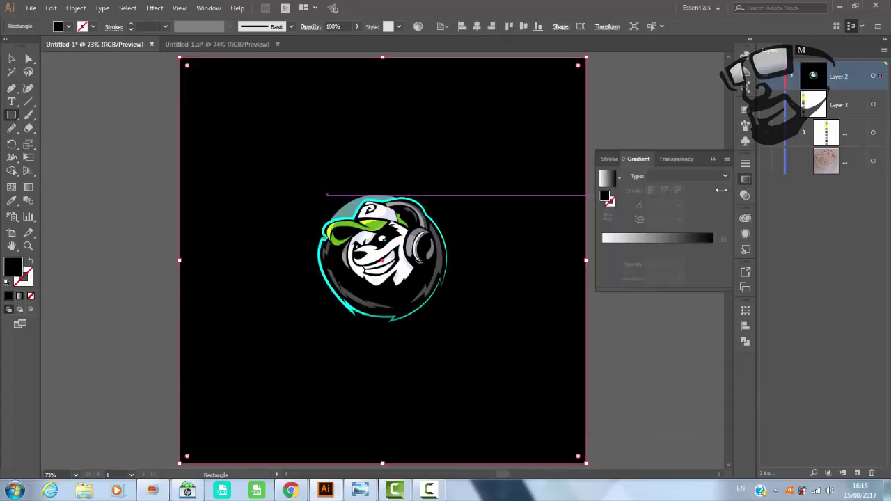
{"action": "left_click", "coordinate": [690, 176]}
{"action": "left_click", "coordinate": [695, 197]}
{"action": "double_click", "coordinate": [711, 249]}
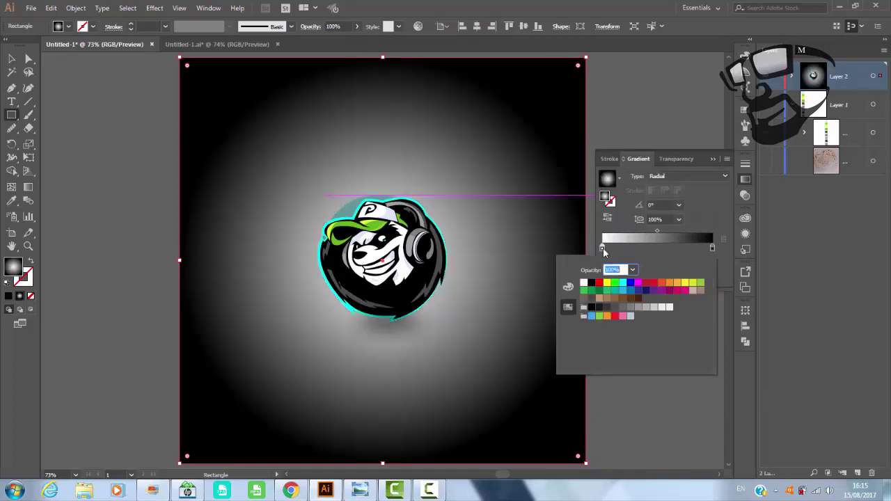
{"action": "left_click", "coordinate": [646, 307]}
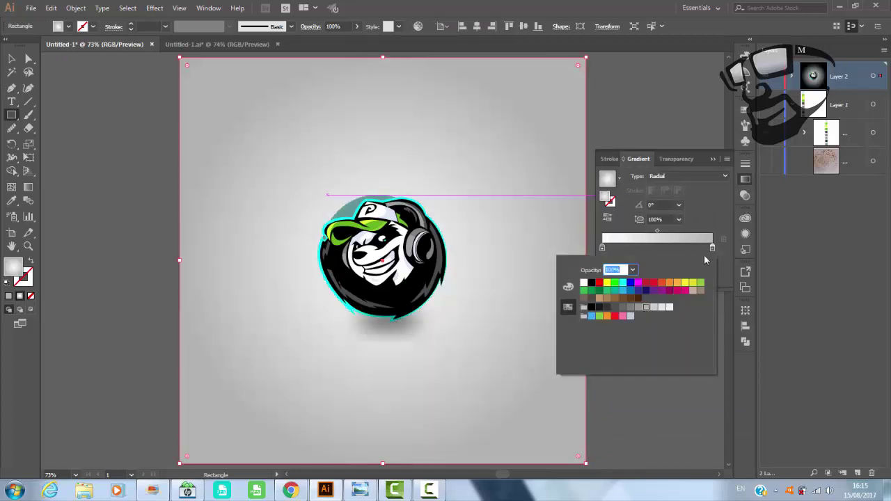
{"action": "left_click", "coordinate": [710, 211]}
{"action": "key", "text": "g"}
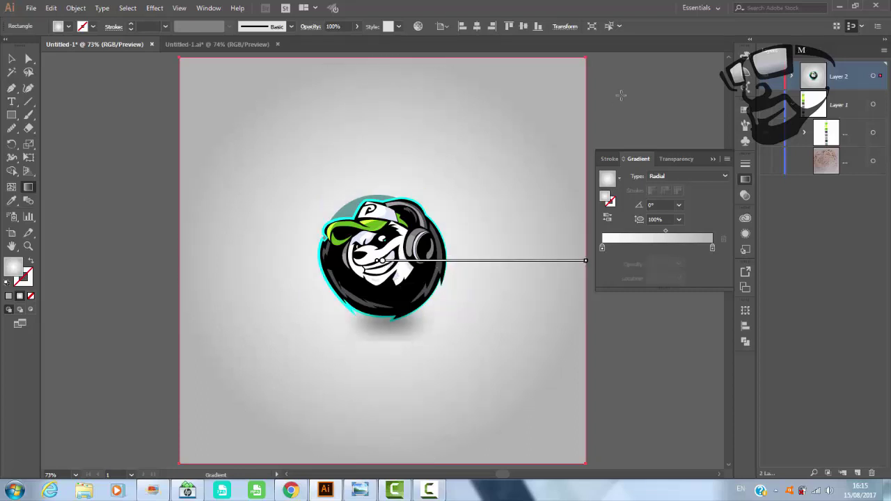
{"action": "key", "text": "v"}
{"action": "left_click", "coordinate": [122, 254]}
{"action": "left_click", "coordinate": [197, 169]}
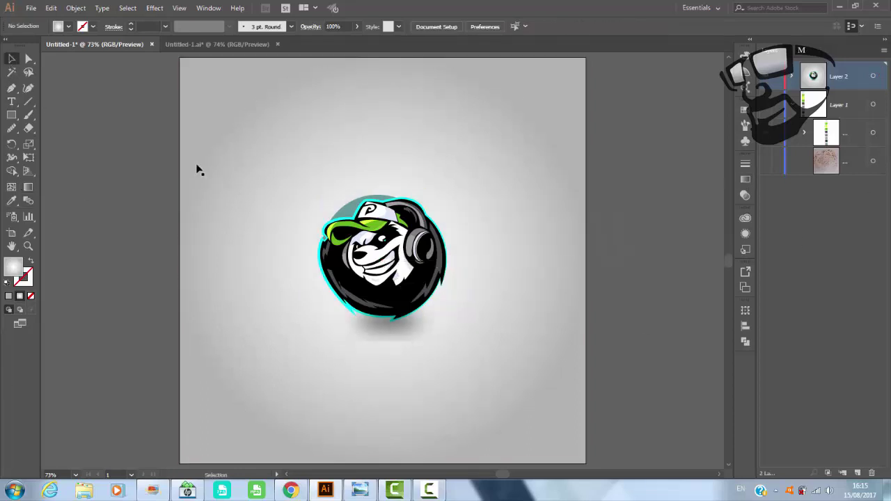
Place a text object below the panda, checking its font in reference file Untitled-1.ai.
{"action": "key", "text": "t"}
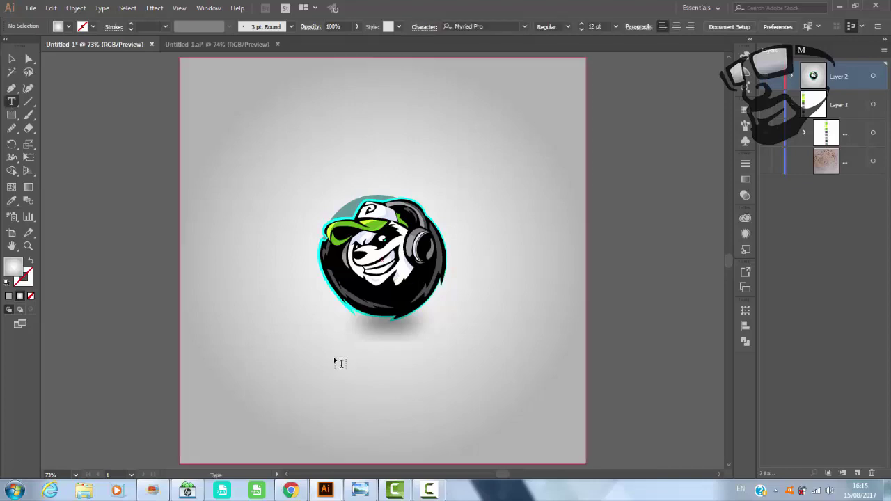
{"action": "left_click", "coordinate": [334, 362]}
{"action": "type", "text": "panda logo"}
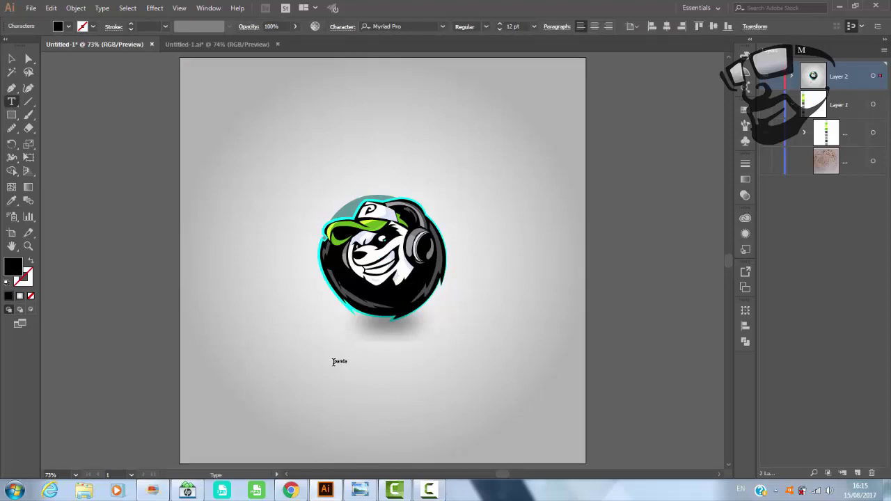
{"action": "left_click", "coordinate": [237, 46]}
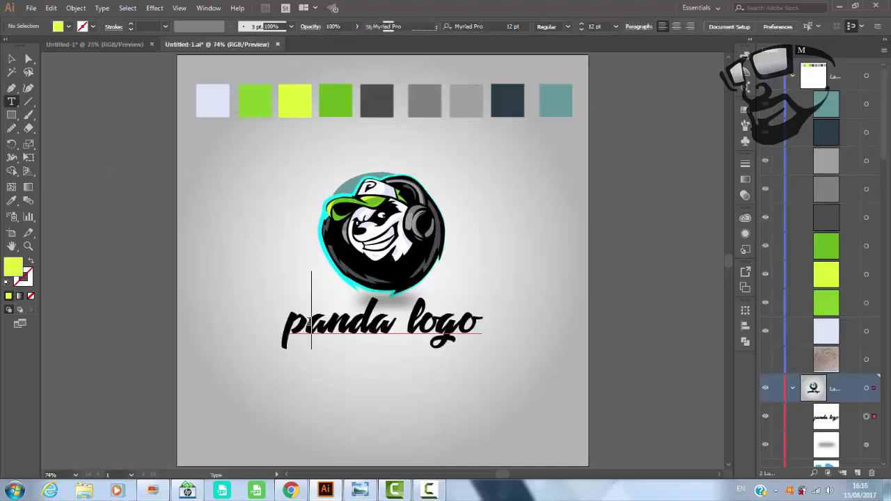
{"action": "left_click", "coordinate": [308, 322]}
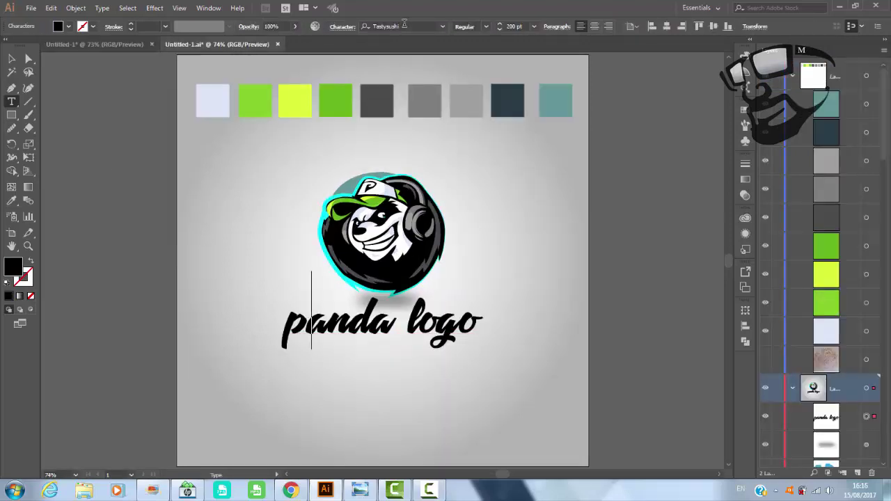
{"action": "left_click", "coordinate": [130, 45]}
Set the panda logo text to Tastysushi at 200 pt.
{"action": "left_click_drag", "start_coordinate": [355, 367], "coordinate": [358, 361]}
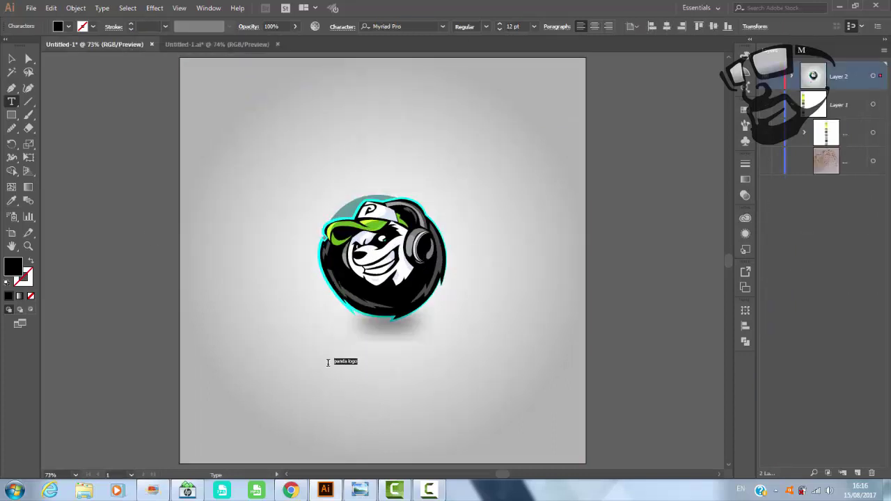
{"action": "left_click", "coordinate": [412, 26]}
{"action": "type", "text": "ta"}
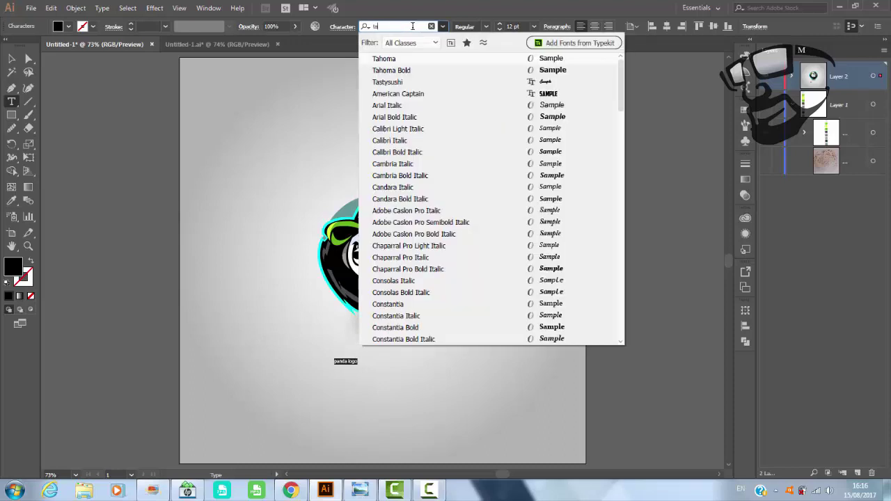
{"action": "left_click", "coordinate": [418, 85]}
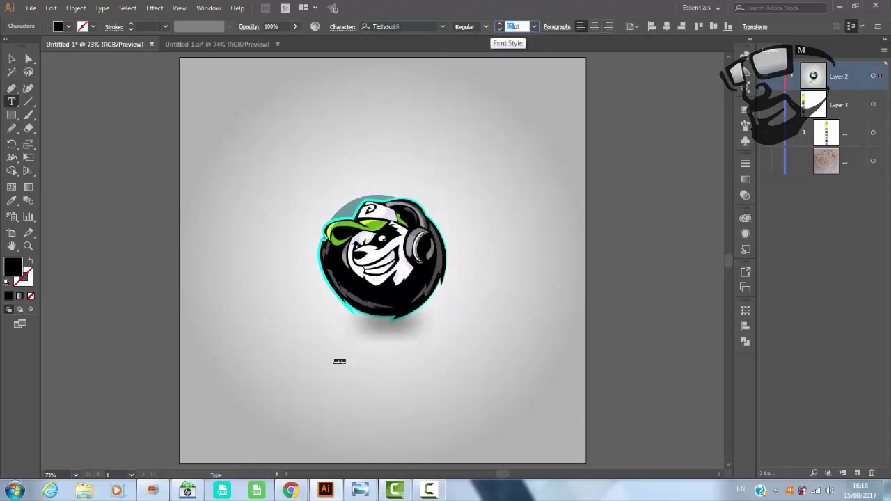
{"action": "left_click", "coordinate": [512, 26]}
{"action": "type", "text": "200"}
{"action": "key", "text": "Return"}
Centre the text horizontally under the panda graphic.
{"action": "left_click", "coordinate": [12, 59]}
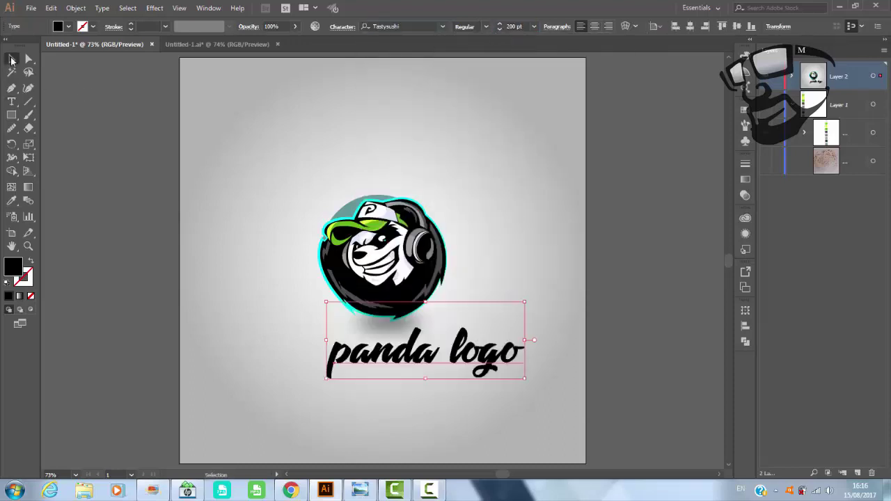
{"action": "left_click", "coordinate": [384, 241]}
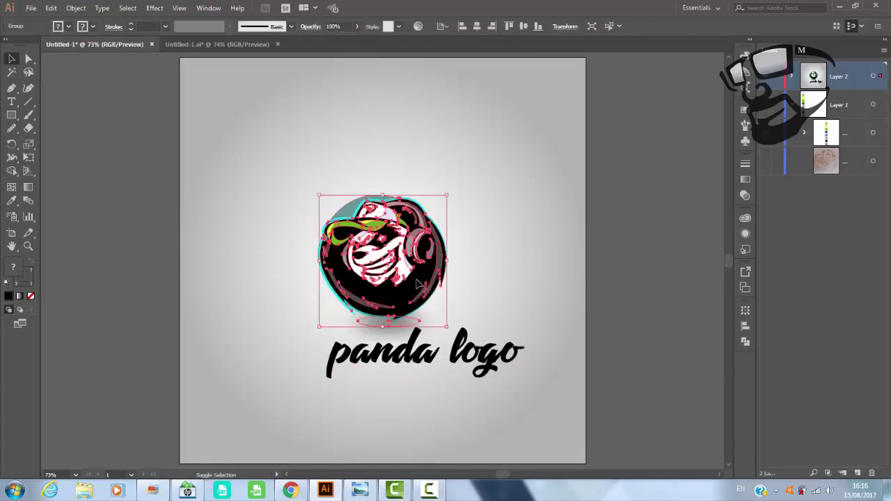
{"action": "left_click", "coordinate": [390, 352], "text": "shift"}
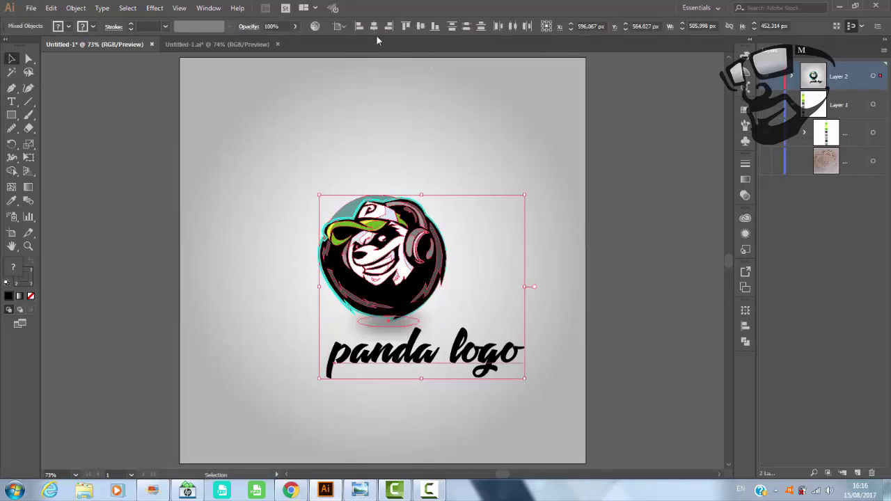
{"action": "left_click", "coordinate": [374, 28]}
{"action": "left_click", "coordinate": [40, 358]}
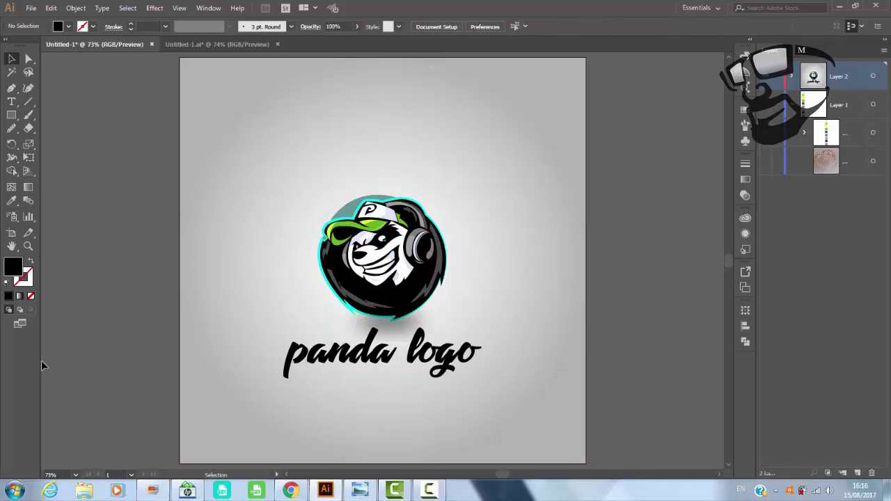
Zoom in on the panda's face and select the cyan eye highlight.
{"action": "key", "text": "z"}
{"action": "left_click_drag", "start_coordinate": [320, 201], "coordinate": [458, 294]}
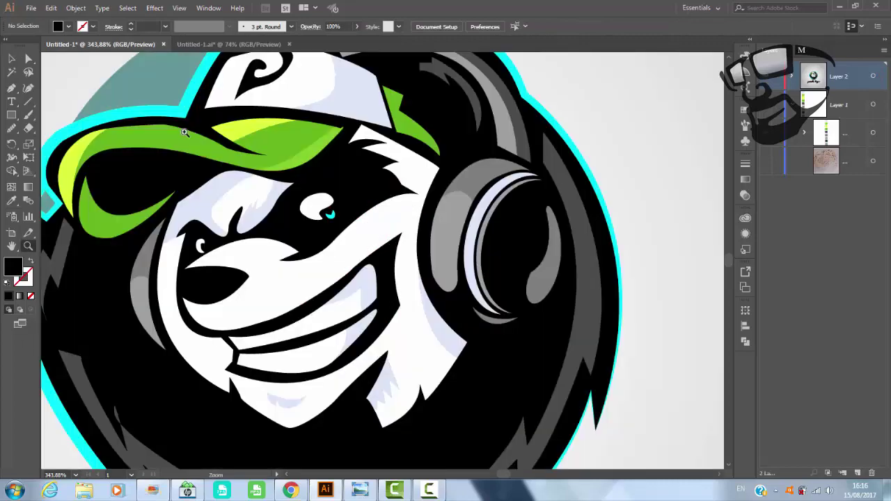
{"action": "left_click", "coordinate": [28, 61]}
{"action": "left_click", "coordinate": [331, 216]}
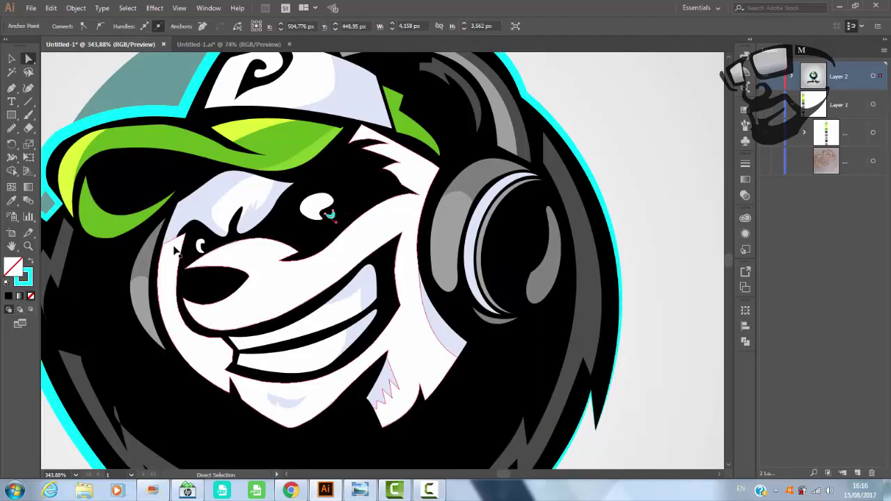
Reshape the cyan eye highlight and add a point to the small white highlight.
{"action": "key", "text": "ctrl+plus"}
{"action": "key", "text": "ctrl+plus"}
{"action": "key", "text": "ctrl+plus"}
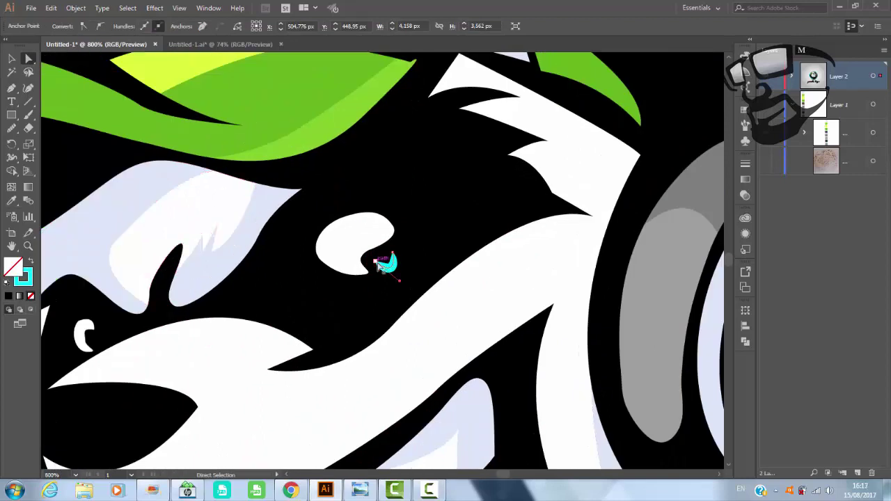
{"action": "mouse_move", "coordinate": [374, 263]}
{"action": "left_mouse_down"}
{"action": "mouse_move", "coordinate": [392, 279]}
{"action": "mouse_move", "coordinate": [383, 293]}
{"action": "left_mouse_up"}
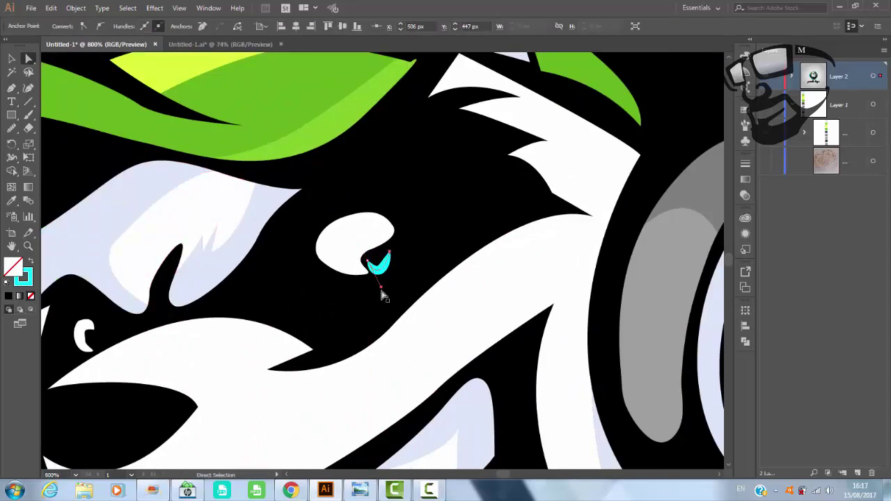
{"action": "left_click", "coordinate": [87, 337]}
{"action": "key", "text": "n"}
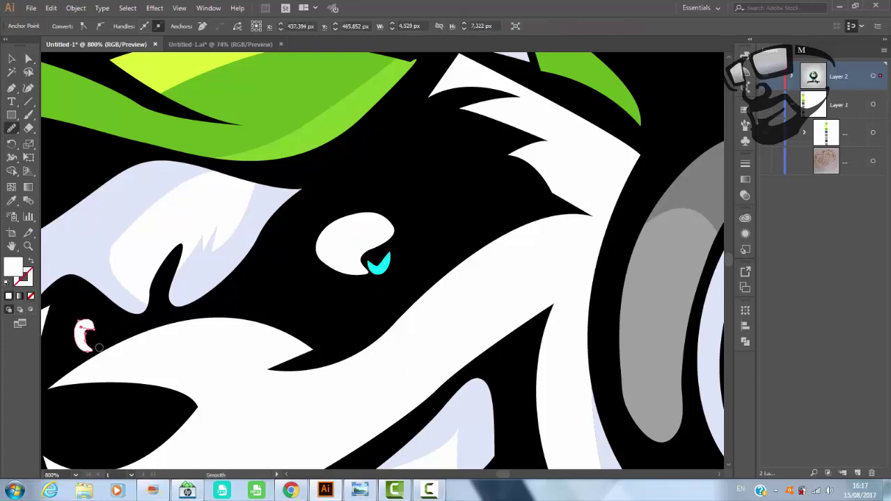
{"action": "key", "text": "p"}
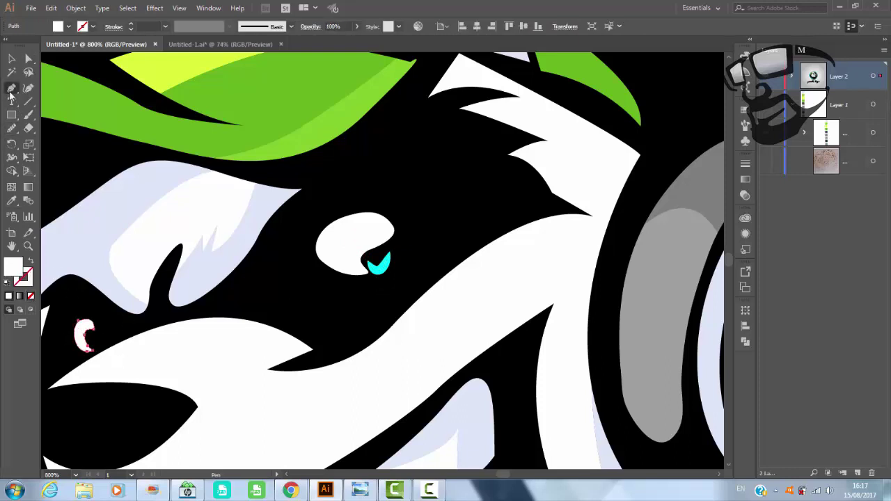
{"action": "left_click", "coordinate": [92, 342]}
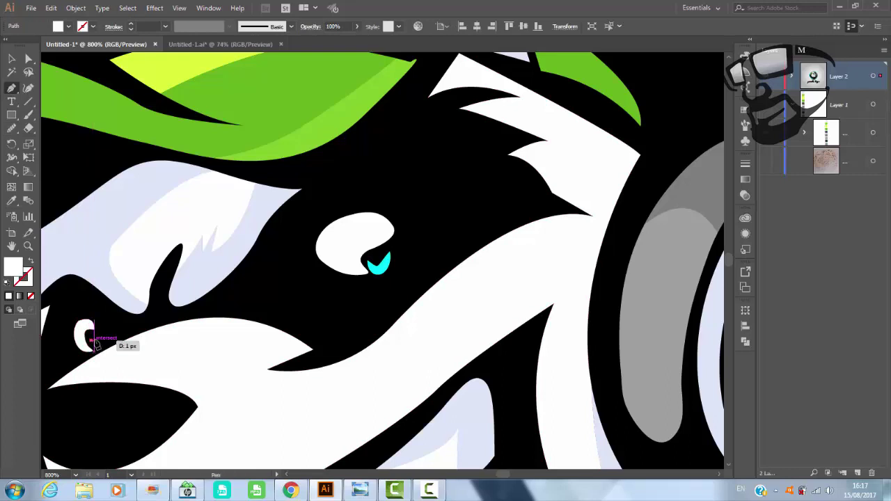
{"action": "left_click", "coordinate": [10, 61]}
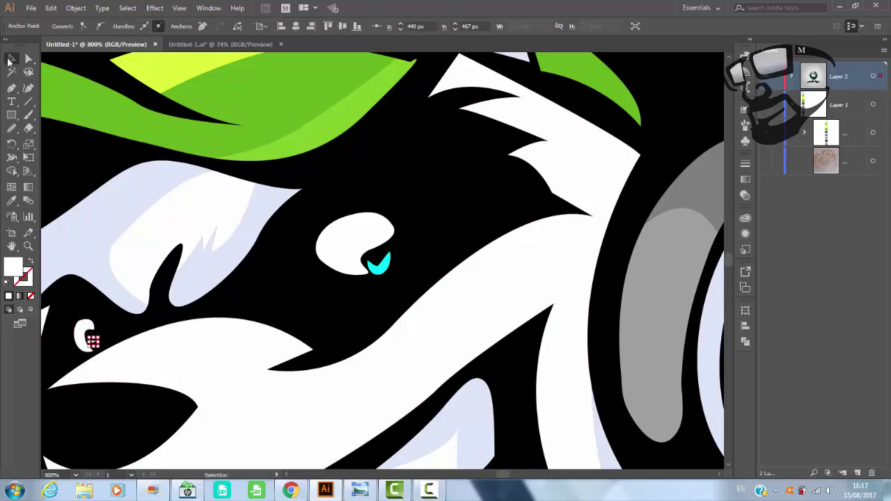
{"action": "left_click", "coordinate": [92, 339]}
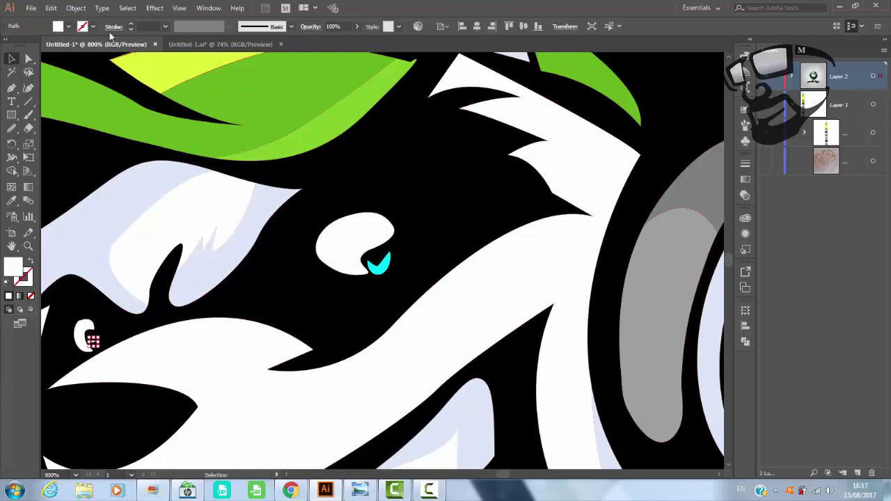
Make the white highlight unfilled with a cyan, elliptically tapered stroke, then fit the artboard.
{"action": "left_click", "coordinate": [68, 26]}
{"action": "left_click", "coordinate": [7, 46]}
{"action": "left_click", "coordinate": [93, 26]}
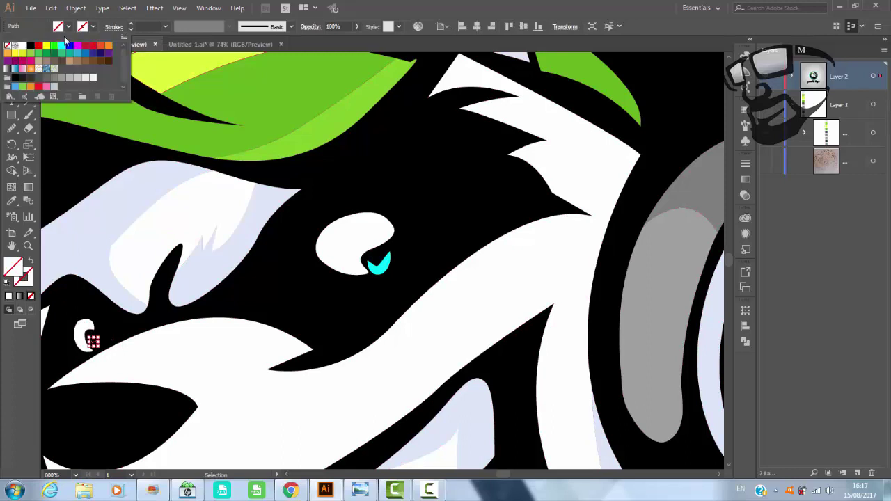
{"action": "left_click", "coordinate": [62, 46]}
{"action": "left_click", "coordinate": [229, 26]}
{"action": "left_click", "coordinate": [205, 65]}
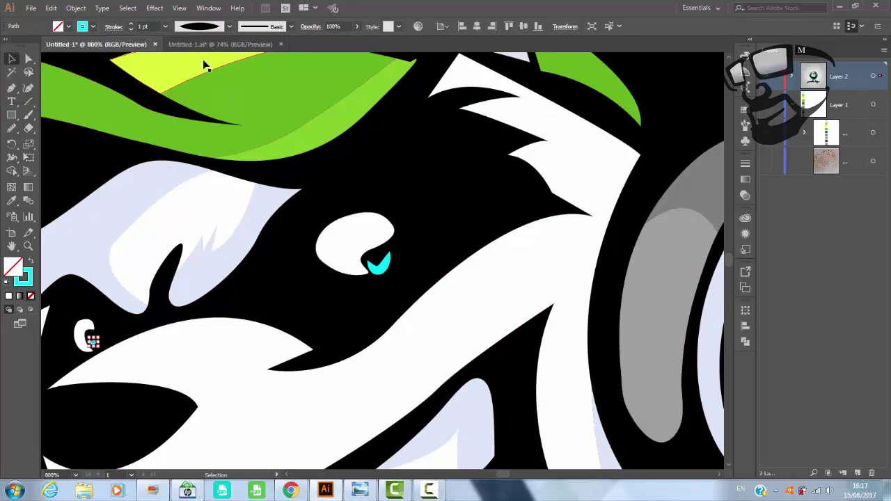
{"action": "left_click", "coordinate": [408, 156]}
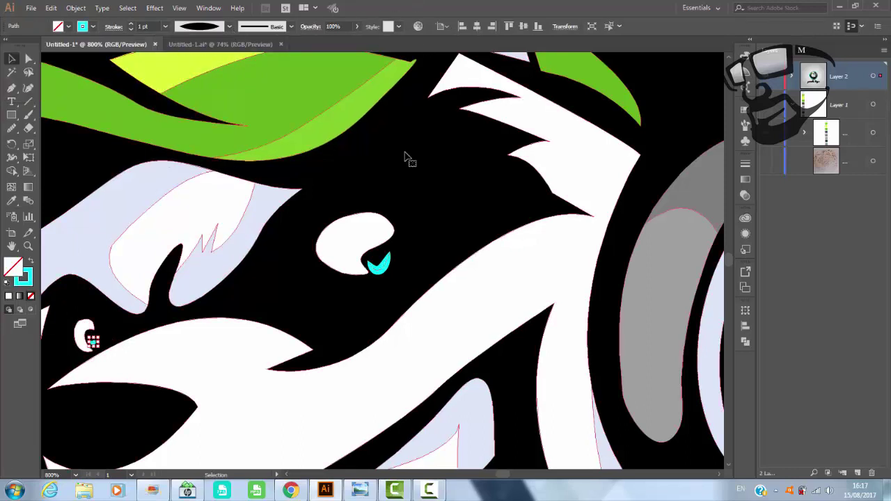
{"action": "left_click", "coordinate": [93, 342]}
{"action": "left_click", "coordinate": [318, 308]}
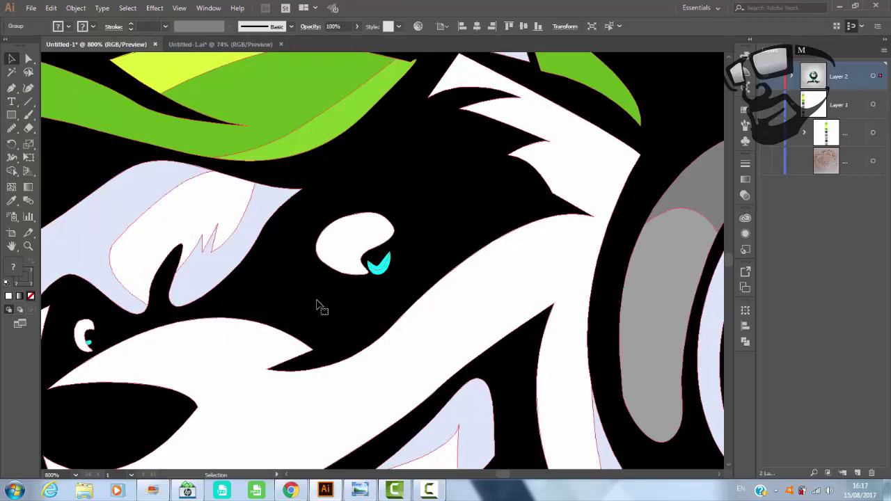
{"action": "key", "text": "ctrl+0"}
Zoom in on the panda's face and ungroup the panda artwork.
{"action": "left_click", "coordinate": [539, 278]}
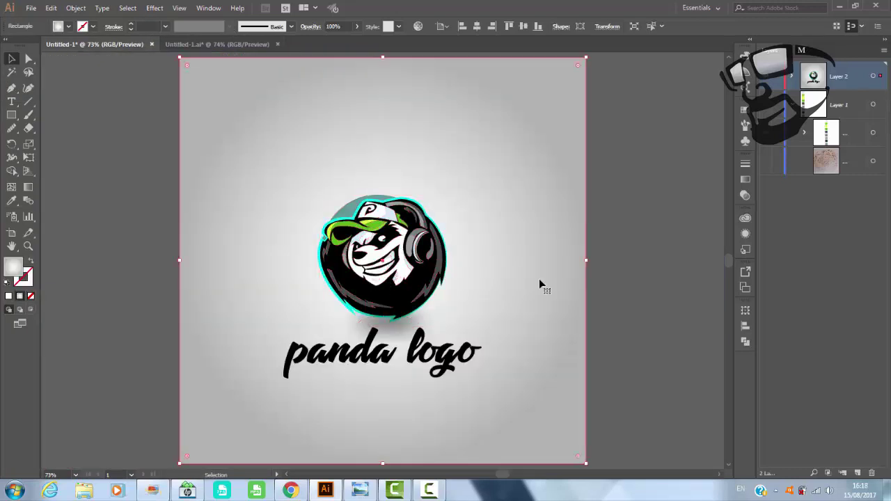
{"action": "left_click", "coordinate": [682, 266]}
{"action": "left_click", "coordinate": [28, 246]}
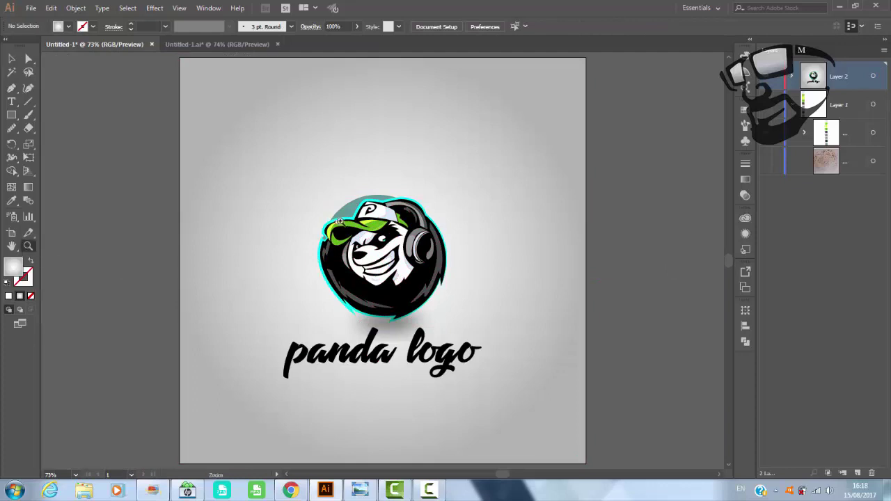
{"action": "left_click_drag", "start_coordinate": [334, 222], "coordinate": [383, 240]}
{"action": "left_click", "coordinate": [11, 58]}
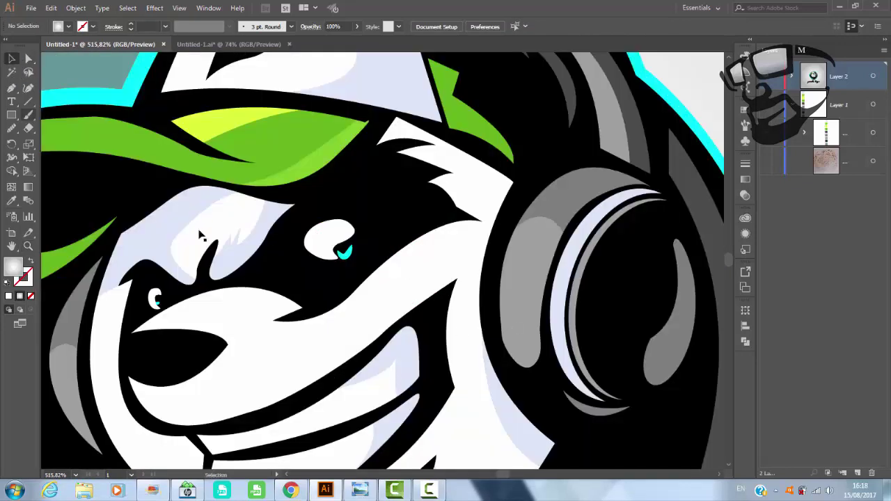
{"action": "left_click", "coordinate": [355, 265]}
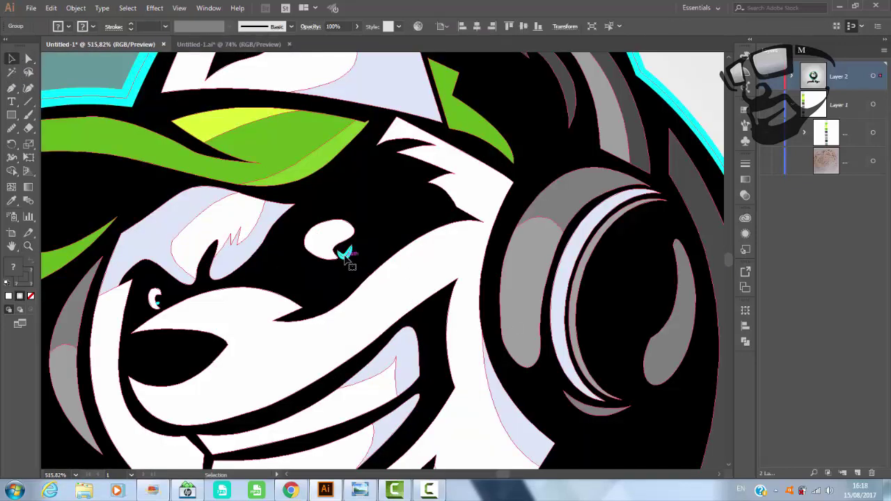
{"action": "right_click", "coordinate": [346, 257]}
{"action": "left_click", "coordinate": [384, 338]}
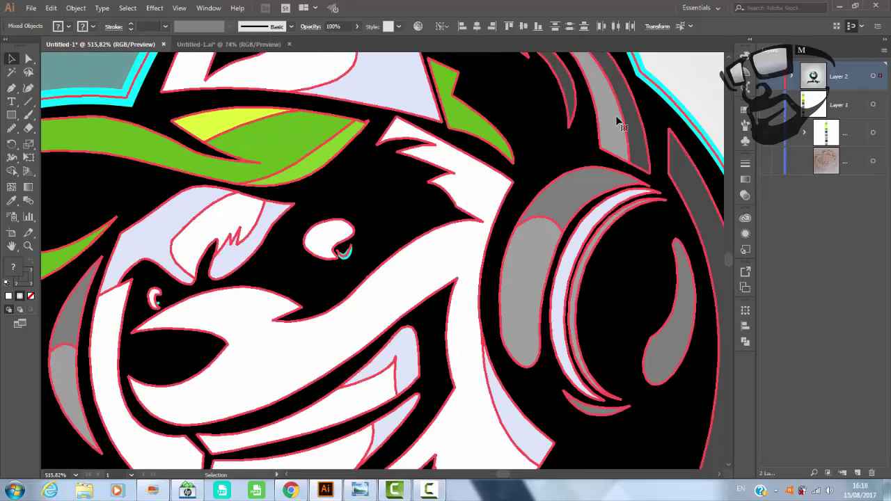
Ungroup the eye pieces and keep the cyan highlight's stroke at 1 pt.
{"action": "left_click", "coordinate": [346, 255]}
{"action": "right_click", "coordinate": [348, 258]}
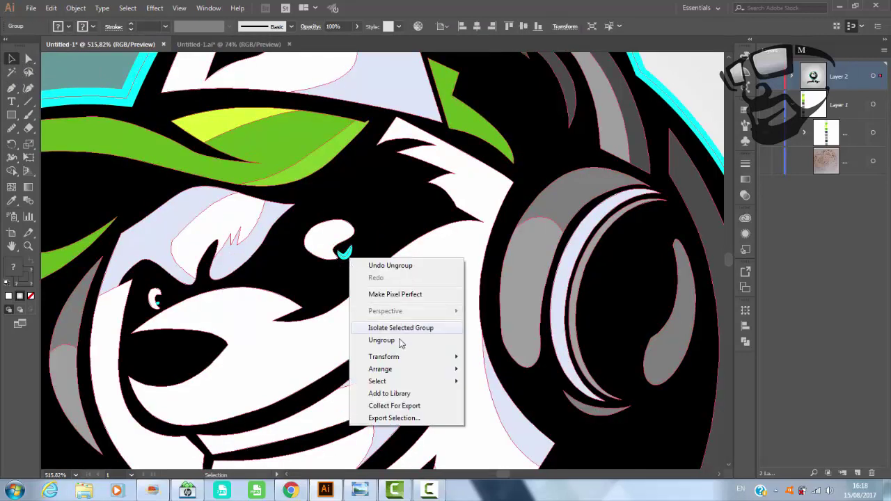
{"action": "left_click", "coordinate": [400, 341]}
{"action": "right_click", "coordinate": [357, 249]}
{"action": "left_click", "coordinate": [411, 221]}
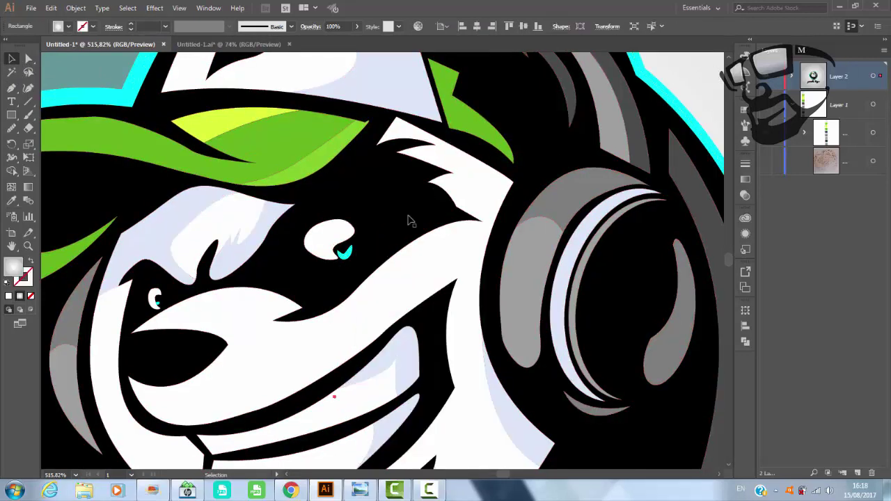
{"action": "left_click", "coordinate": [351, 255]}
{"action": "left_click", "coordinate": [165, 26]}
{"action": "left_click", "coordinate": [182, 82]}
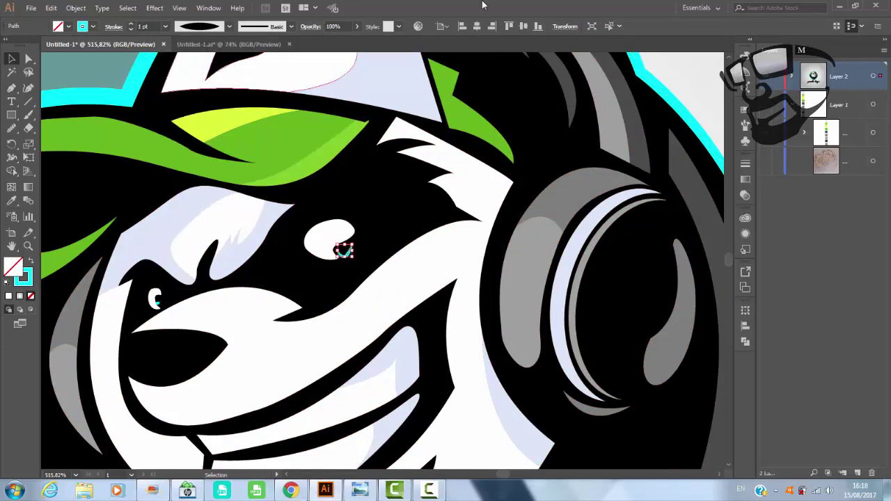
Move the cyan highlight lower in the Layers panel stacking order, then fit the artboard.
{"action": "left_click", "coordinate": [362, 209]}
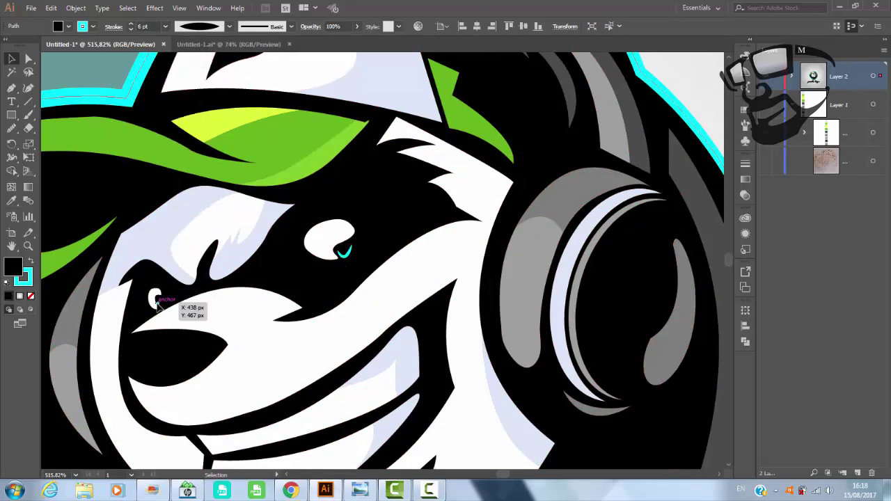
{"action": "left_click", "coordinate": [179, 308]}
{"action": "left_click", "coordinate": [793, 78]}
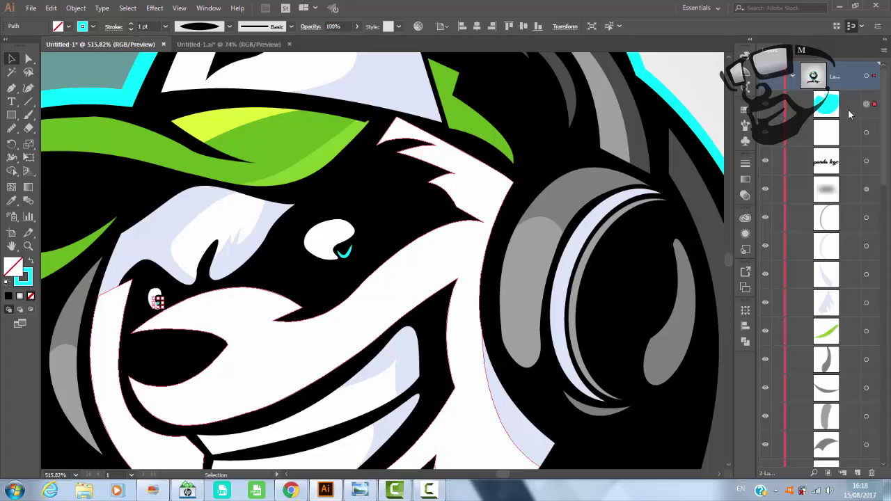
{"action": "left_click", "coordinate": [154, 298]}
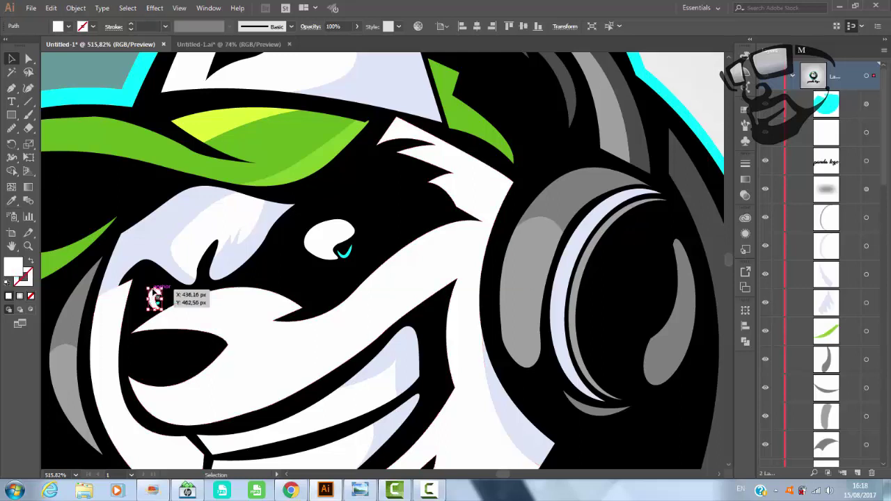
{"action": "left_click_drag", "start_coordinate": [888, 183], "coordinate": [889, 237]}
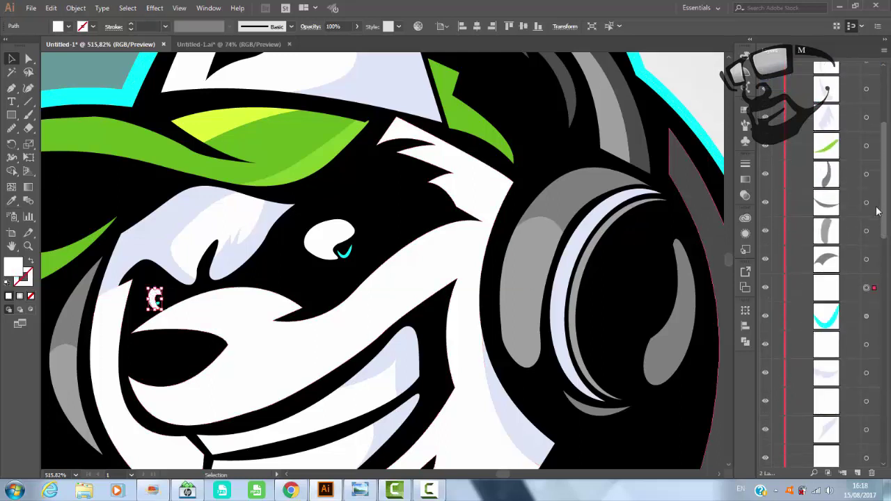
{"action": "scroll", "coordinate": [888, 237], "scroll_direction": "up", "scroll_amount": 5}
{"action": "mouse_move", "coordinate": [853, 105]}
{"action": "left_mouse_down"}
{"action": "mouse_move", "coordinate": [858, 466]}
{"action": "mouse_move", "coordinate": [857, 434]}
{"action": "left_mouse_up"}
{"action": "left_click", "coordinate": [300, 278]}
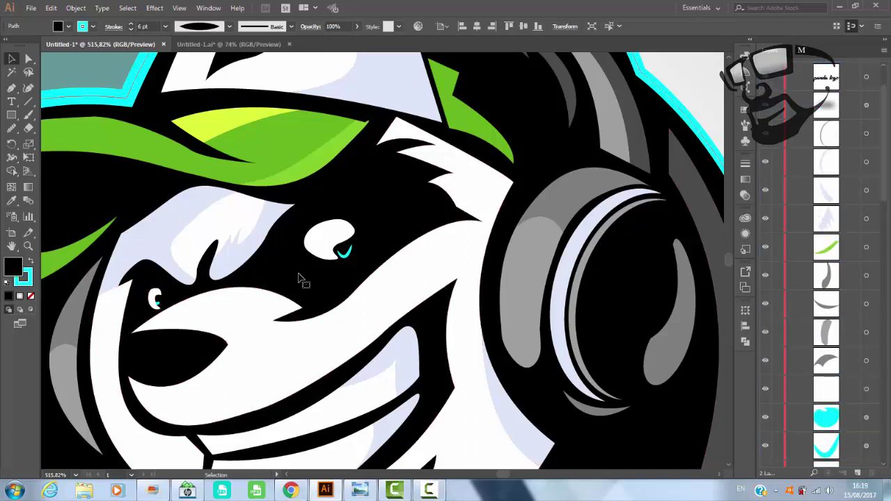
{"action": "left_click", "coordinate": [345, 252]}
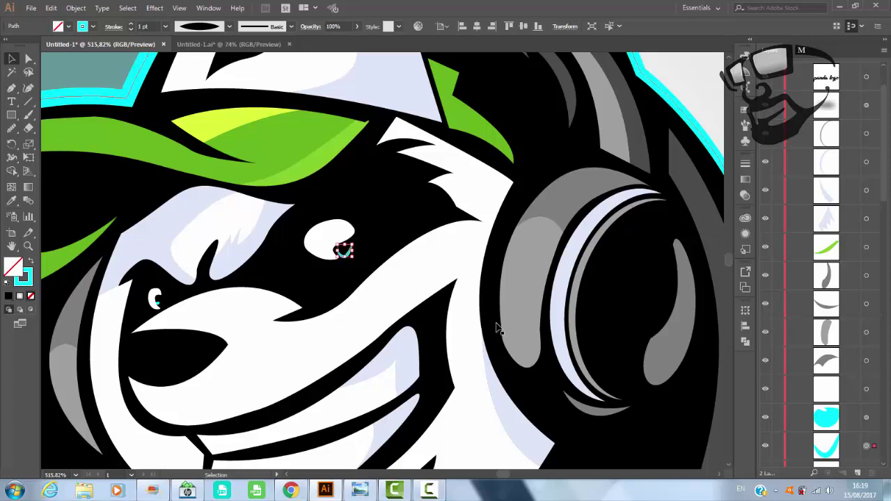
{"action": "left_click", "coordinate": [707, 88]}
{"action": "key", "text": "ctrl+0"}
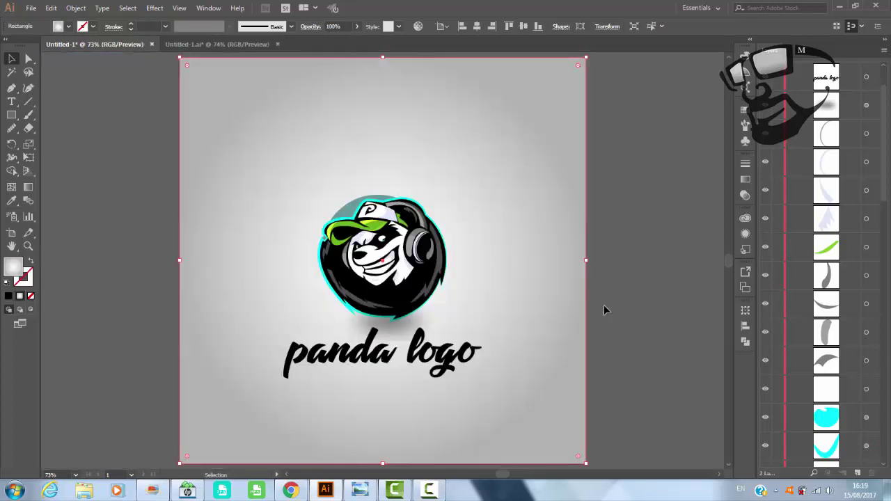
Zoom in to inspect the panda's white face shape, then fit the whole artboard in view.
{"action": "left_click", "coordinate": [620, 334]}
{"action": "key", "text": "z"}
{"action": "left_click_drag", "start_coordinate": [369, 240], "coordinate": [411, 251]}
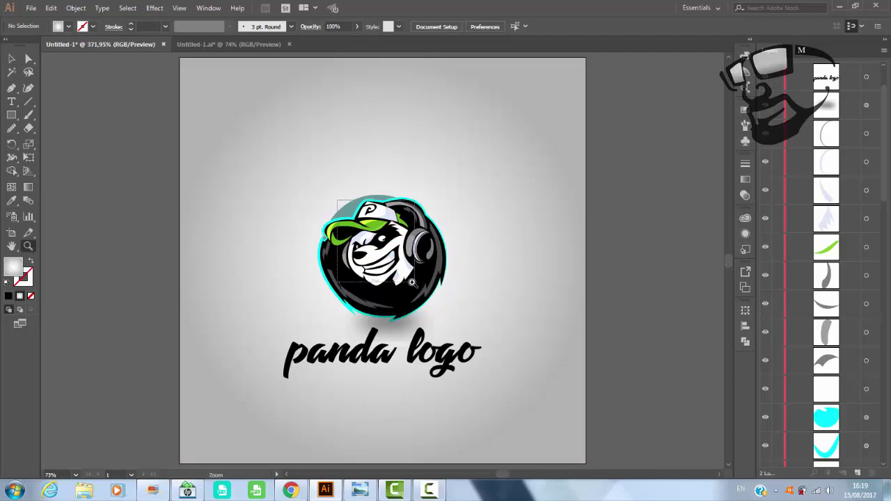
{"action": "left_click", "coordinate": [12, 58]}
{"action": "left_click", "coordinate": [458, 298]}
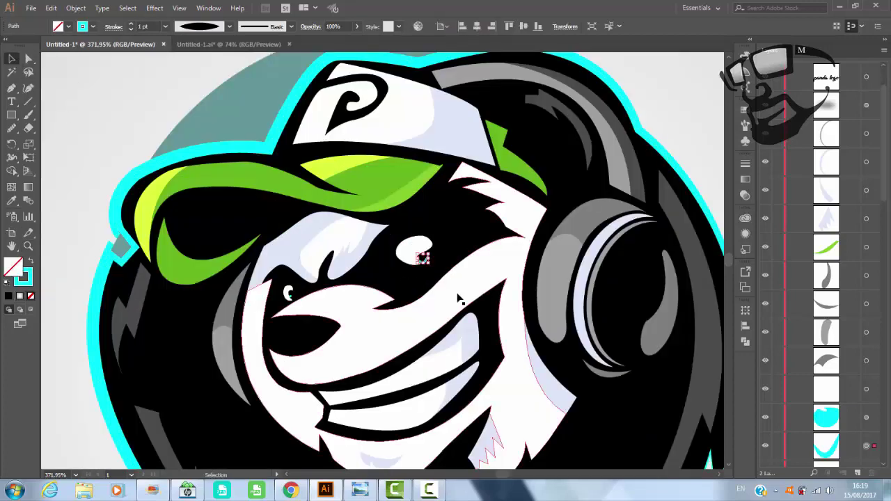
{"action": "key", "text": "ctrl+z"}
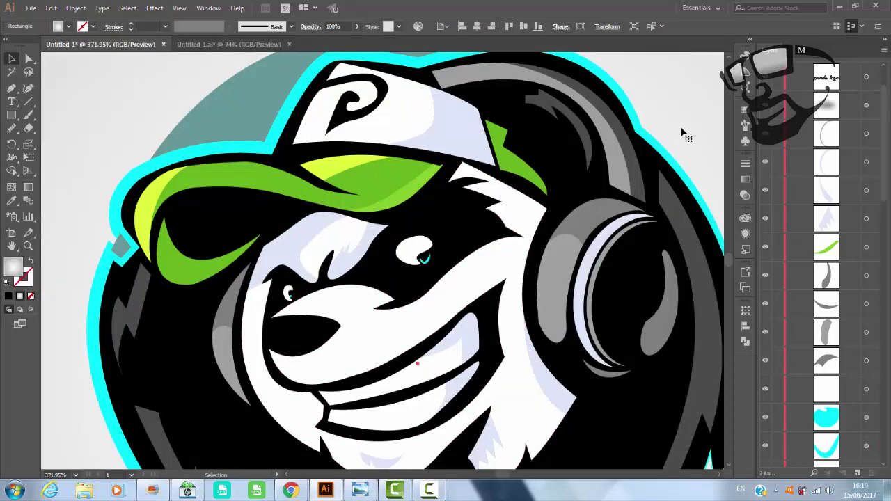
{"action": "key", "text": "ctrl+0"}
Select the panda emblem and 'panda logo' text together, group them, and vertically centre the group.
{"action": "left_click", "coordinate": [695, 339]}
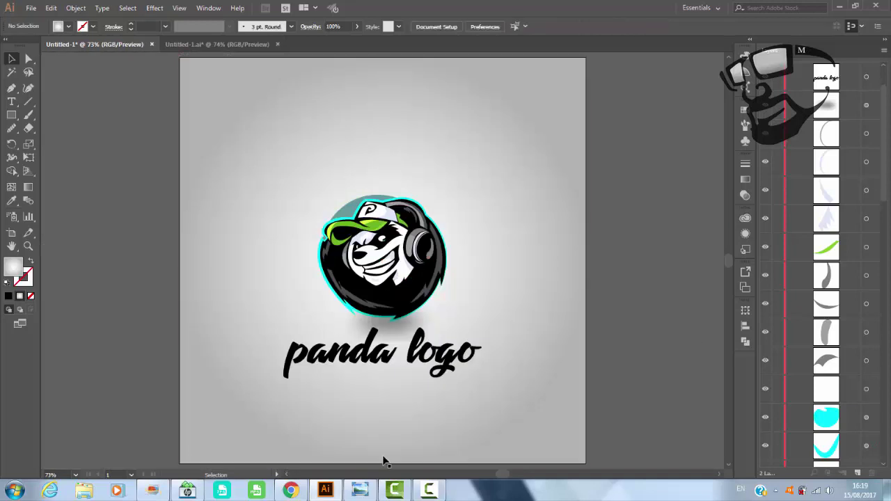
{"action": "left_click", "coordinate": [422, 367]}
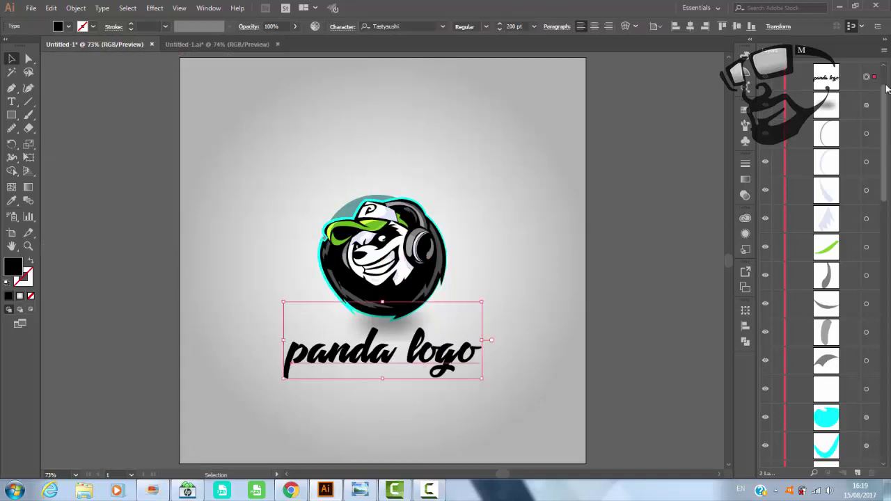
{"action": "scroll", "coordinate": [795, 80], "scroll_direction": "up", "scroll_amount": 2}
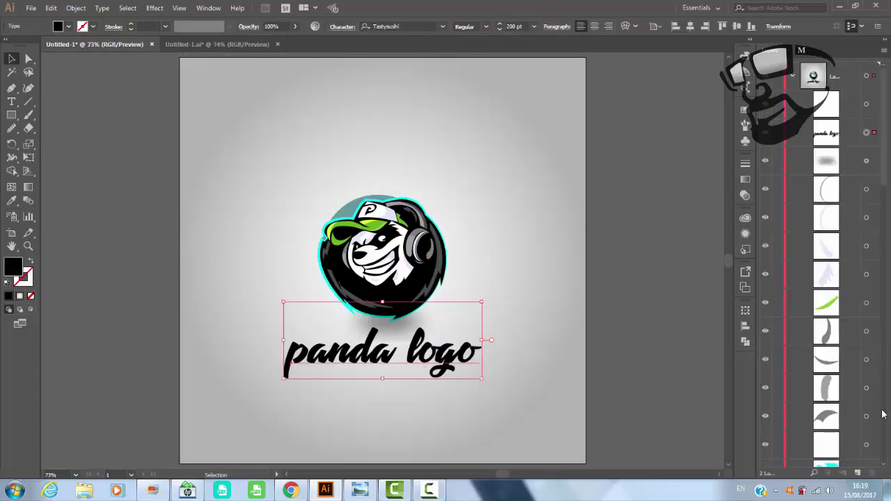
{"action": "left_click_drag", "start_coordinate": [888, 220], "coordinate": [889, 468]}
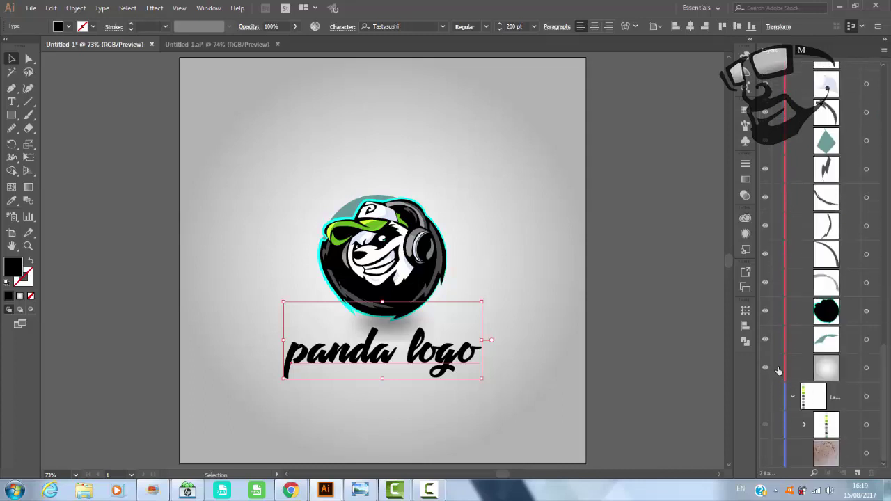
{"action": "left_click_drag", "start_coordinate": [523, 185], "coordinate": [236, 417]}
{"action": "right_click", "coordinate": [344, 265]}
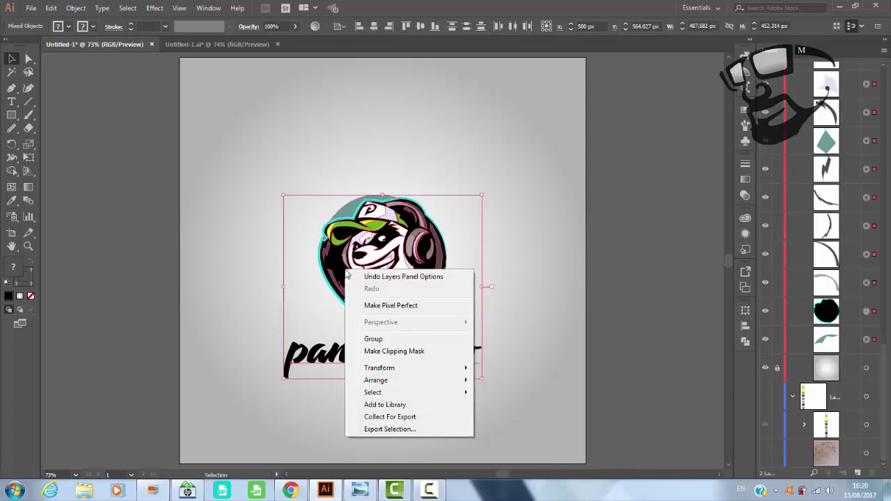
{"action": "left_click", "coordinate": [387, 340]}
{"action": "left_click", "coordinate": [422, 26]}
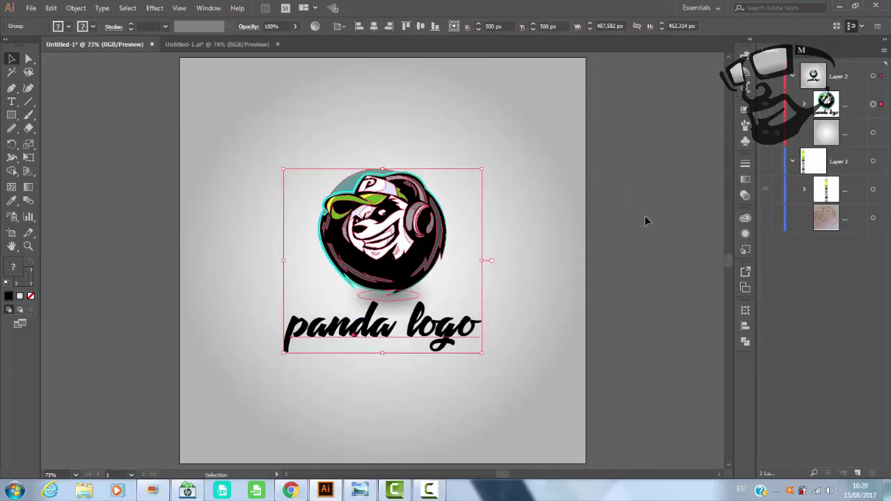
{"action": "left_click", "coordinate": [645, 216]}
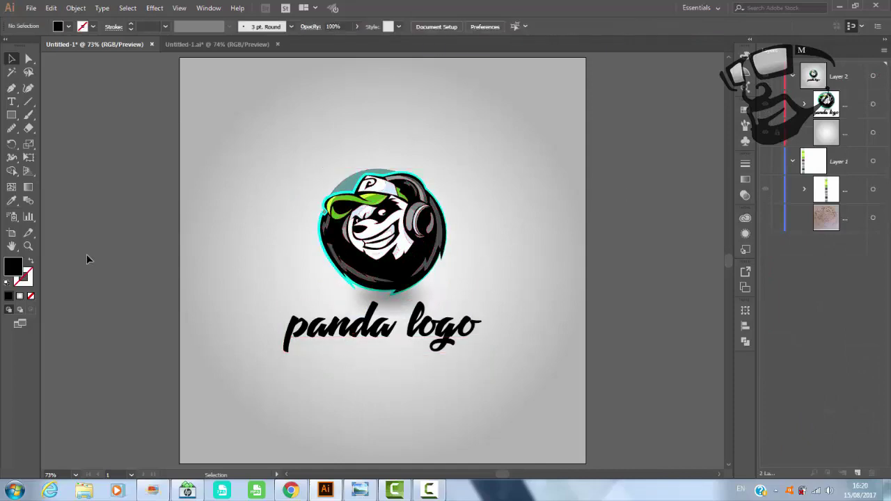